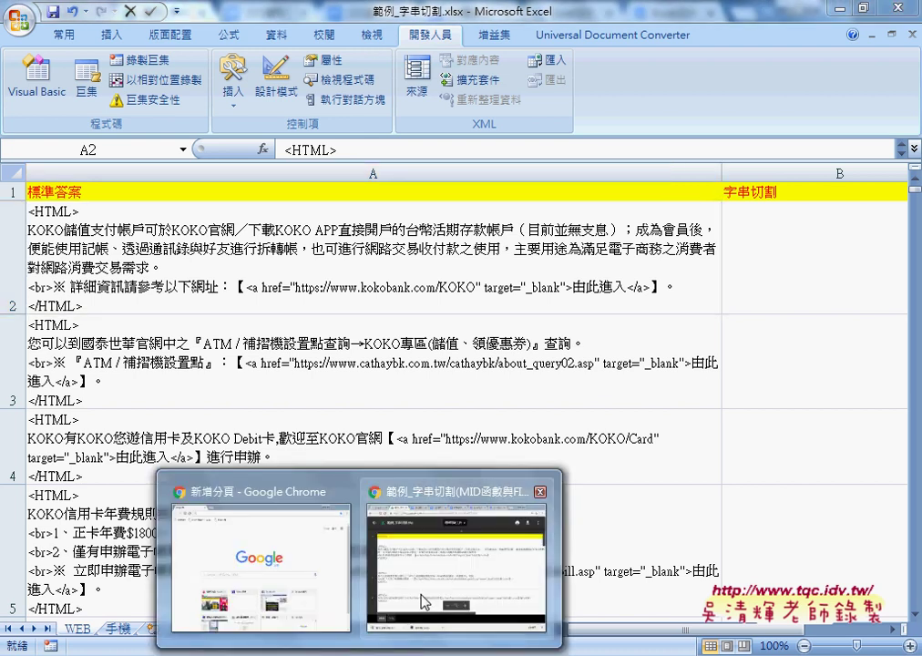
Close the workbook preview in Google Drive and open the _雲端白板畫面(2016) and 其他補充範例(89) folders.
{"action": "left_click", "coordinate": [268, 555]}
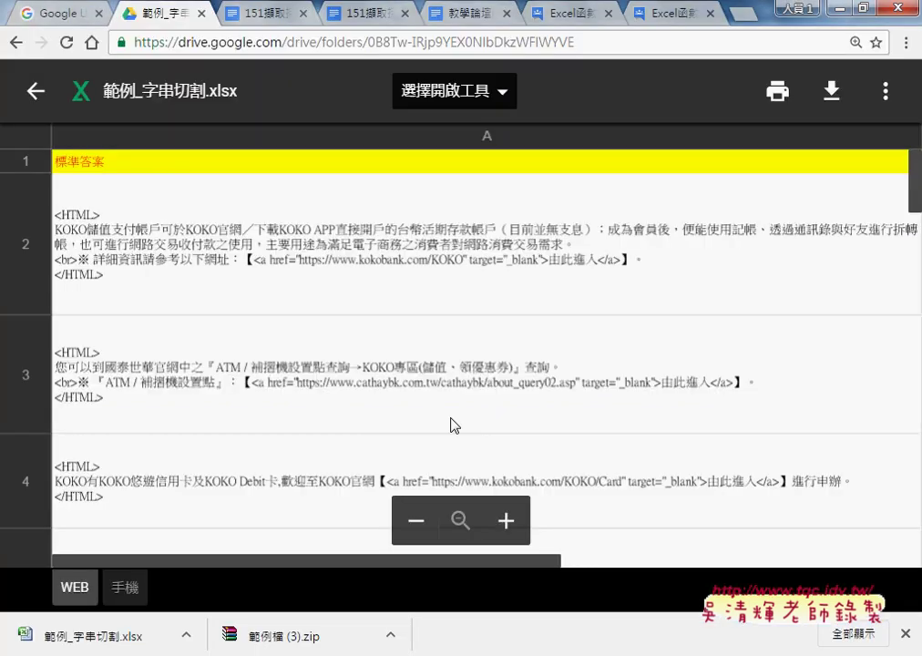
{"action": "left_click", "coordinate": [37, 91]}
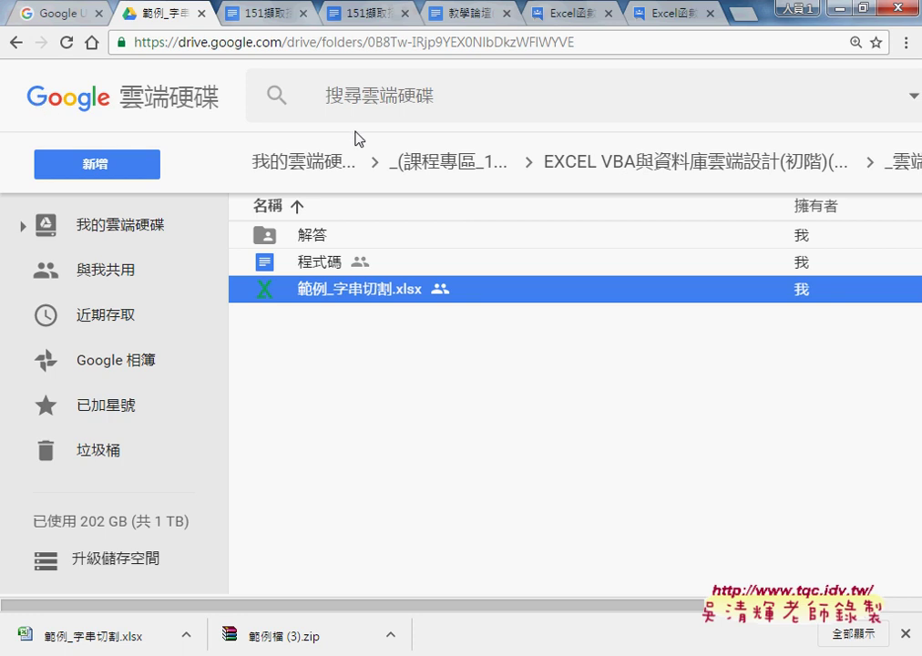
{"action": "left_click", "coordinate": [679, 166]}
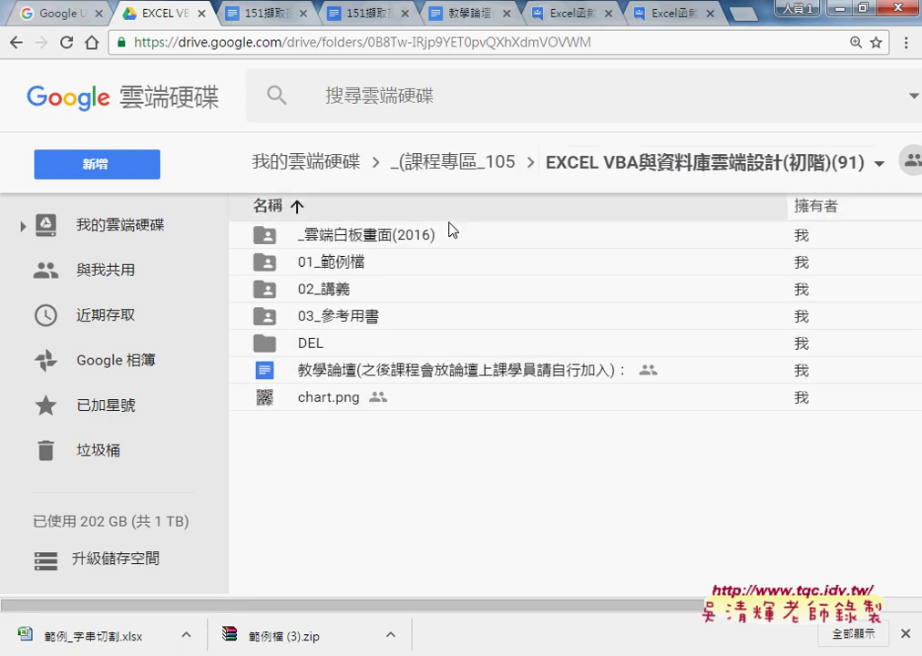
{"action": "left_click", "coordinate": [407, 242]}
{"action": "double_click", "coordinate": [407, 242]}
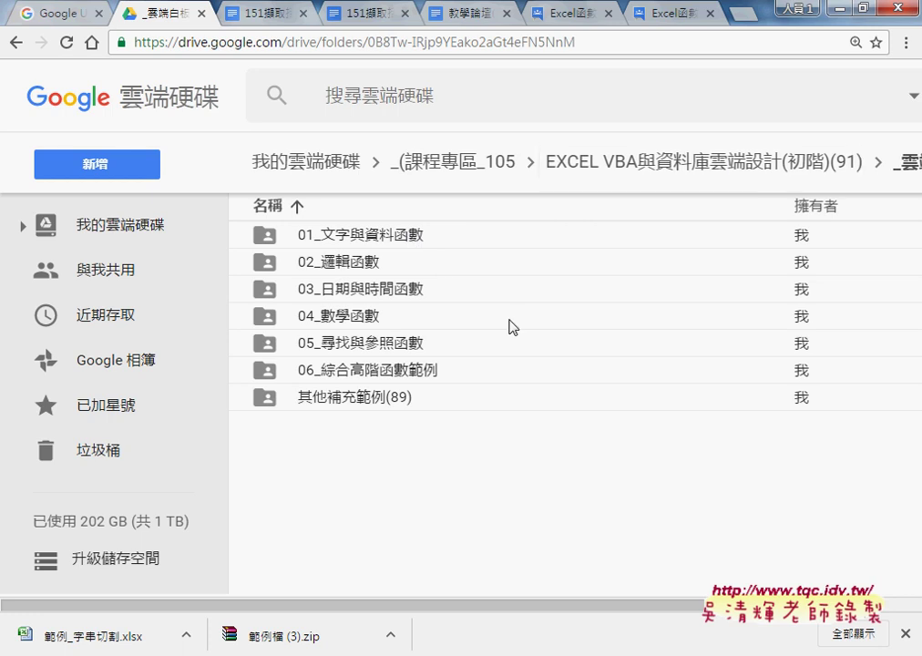
{"action": "left_click", "coordinate": [384, 402]}
{"action": "double_click", "coordinate": [383, 402]}
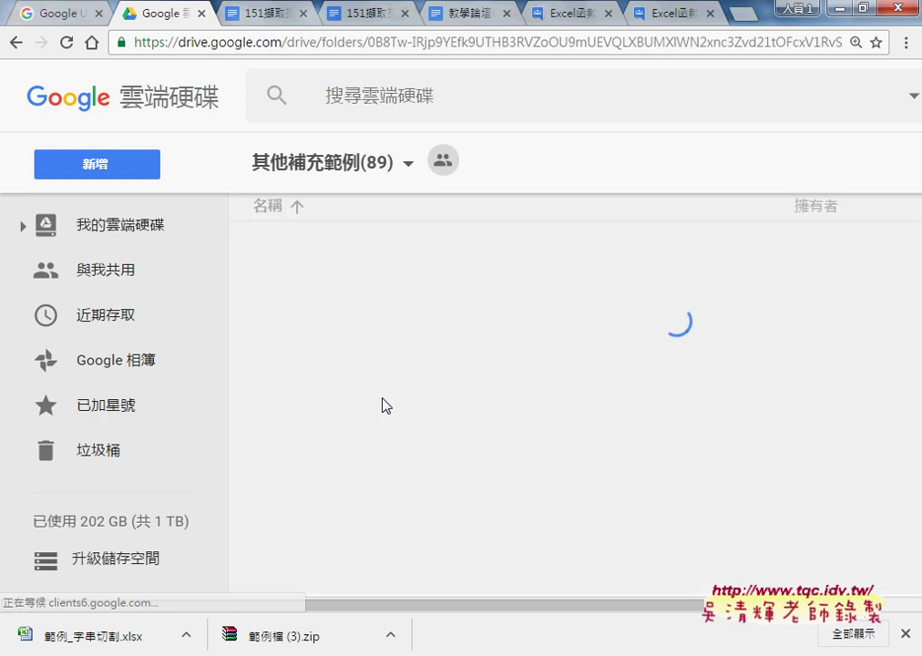
Open the 01_入門 folder, then the 範例_字串切割(MID函數與FIND函數) folder.
{"action": "left_click", "coordinate": [330, 237]}
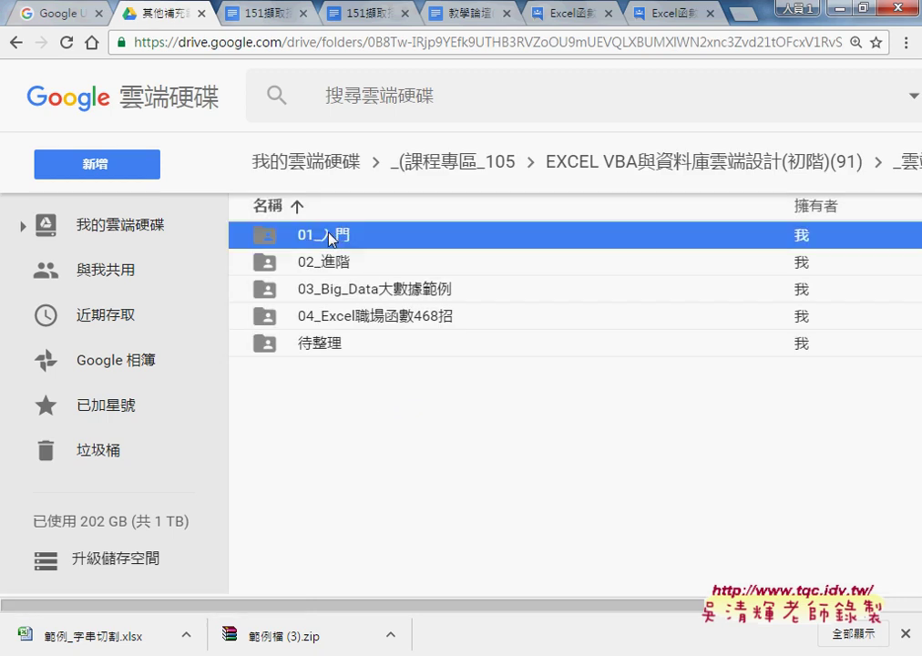
{"action": "double_click", "coordinate": [331, 237]}
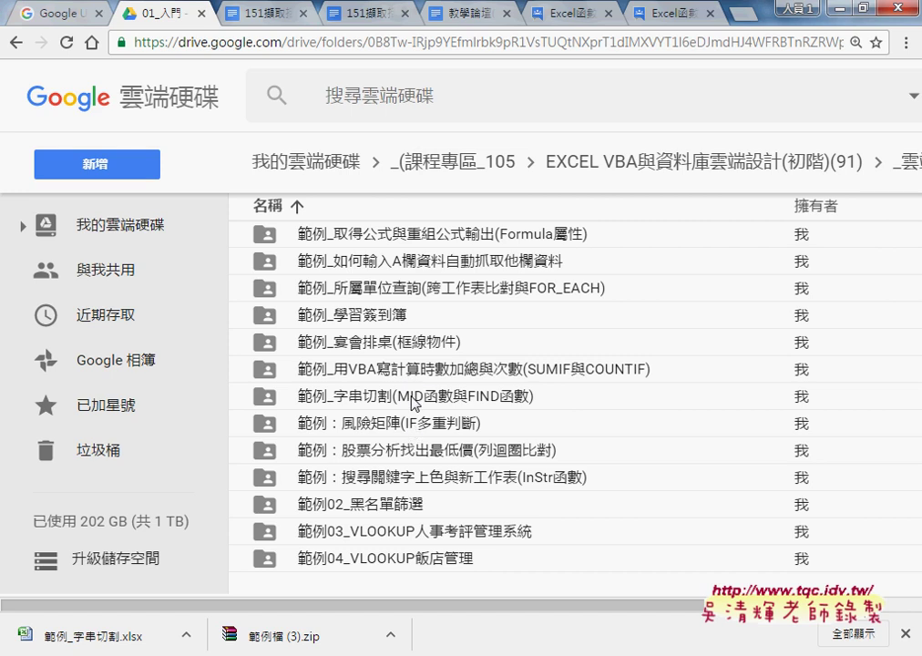
{"action": "left_click", "coordinate": [351, 398]}
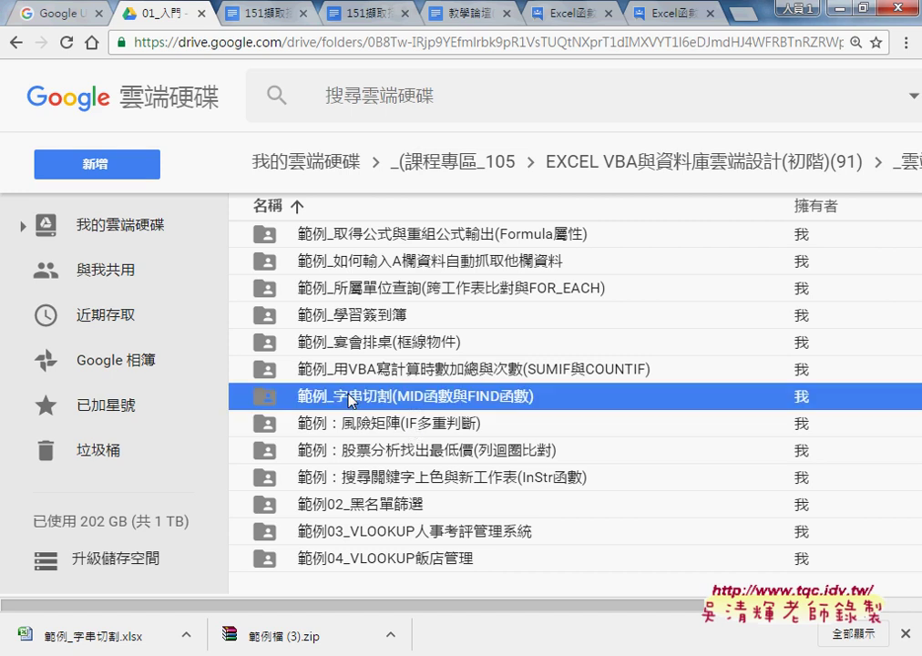
{"action": "double_click", "coordinate": [481, 403]}
Point out 範例_字串切割.xlsx and the 程式碼 notes, then bring the workbook up in Excel.
{"action": "left_click", "coordinate": [363, 292]}
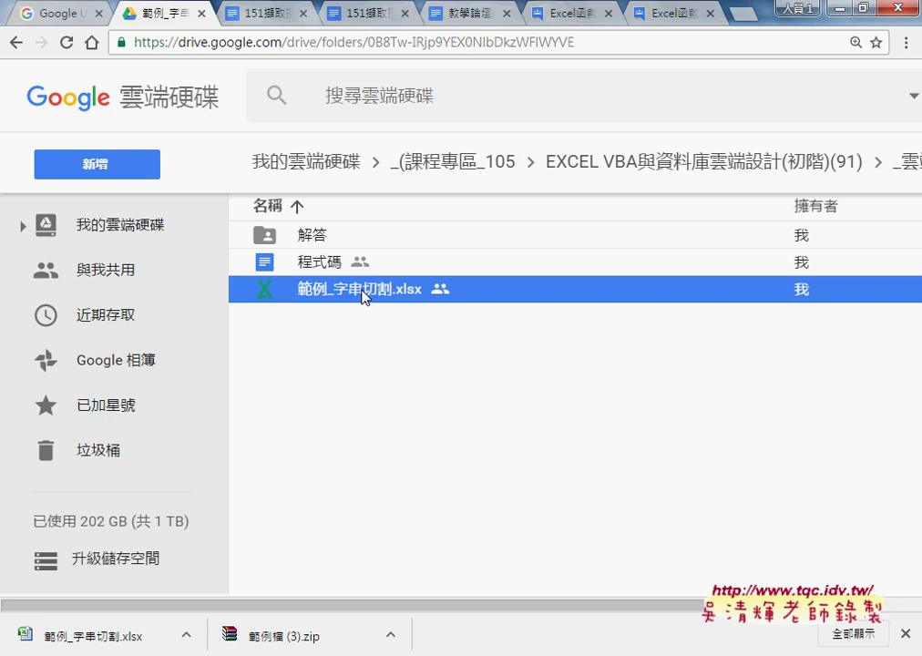
{"action": "left_click", "coordinate": [330, 266]}
{"action": "left_click", "coordinate": [335, 293]}
{"action": "mouse_move", "coordinate": [422, 643]}
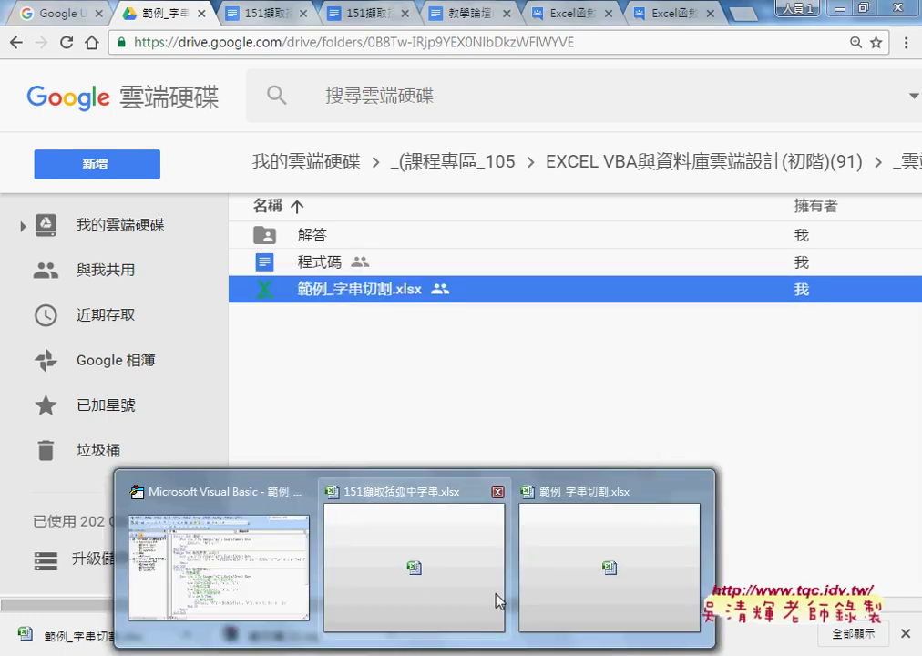
{"action": "left_click", "coordinate": [570, 597]}
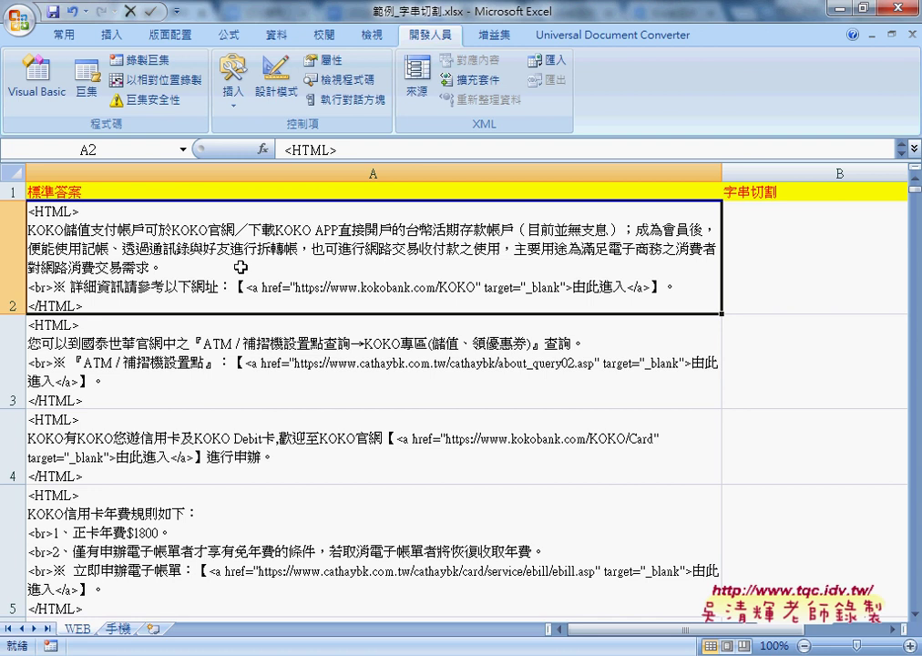
{"action": "double_click", "coordinate": [272, 287]}
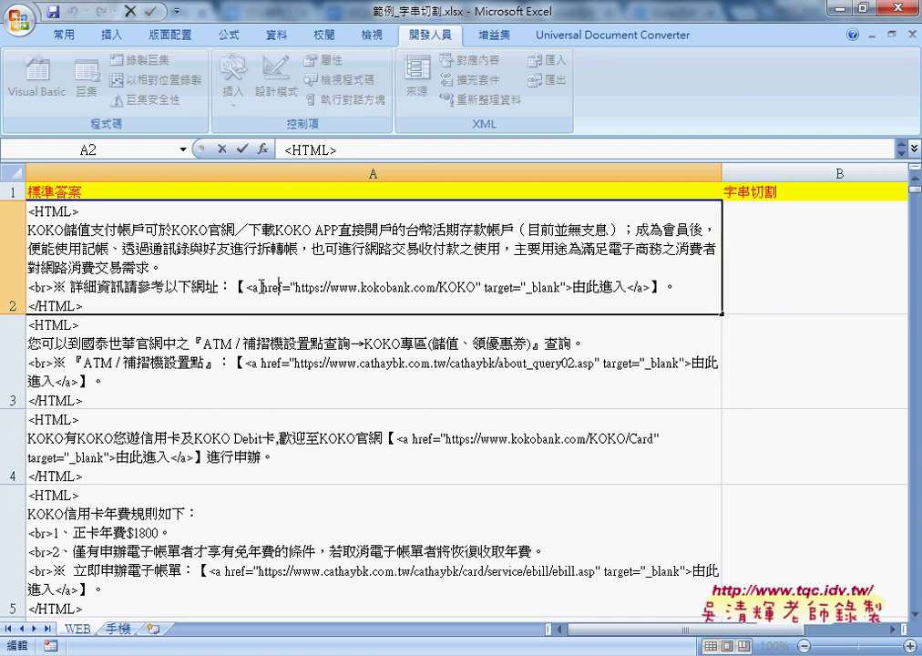
{"action": "left_click_drag", "start_coordinate": [247, 287], "coordinate": [651, 287]}
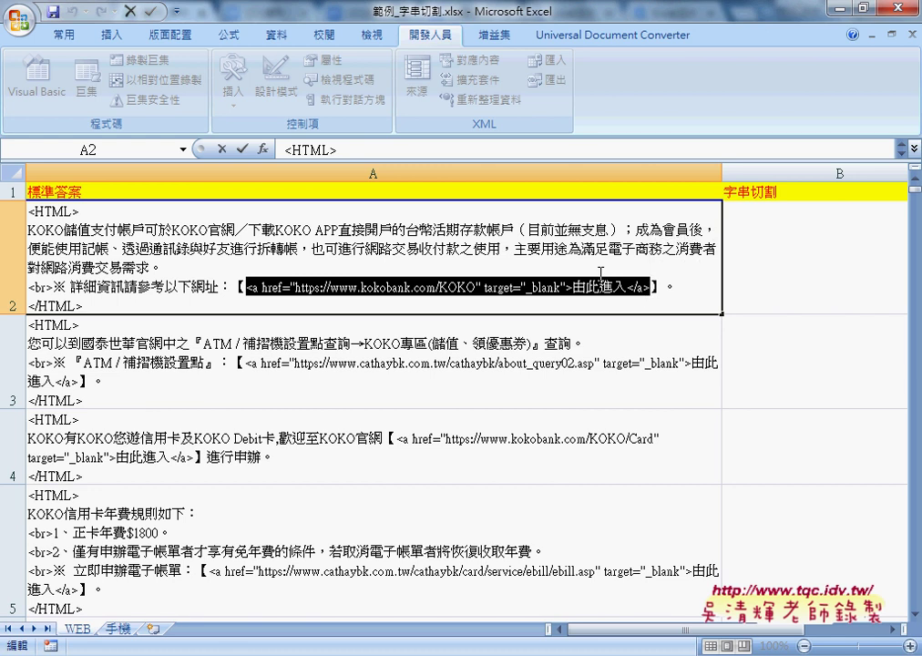
{"action": "left_click", "coordinate": [811, 249]}
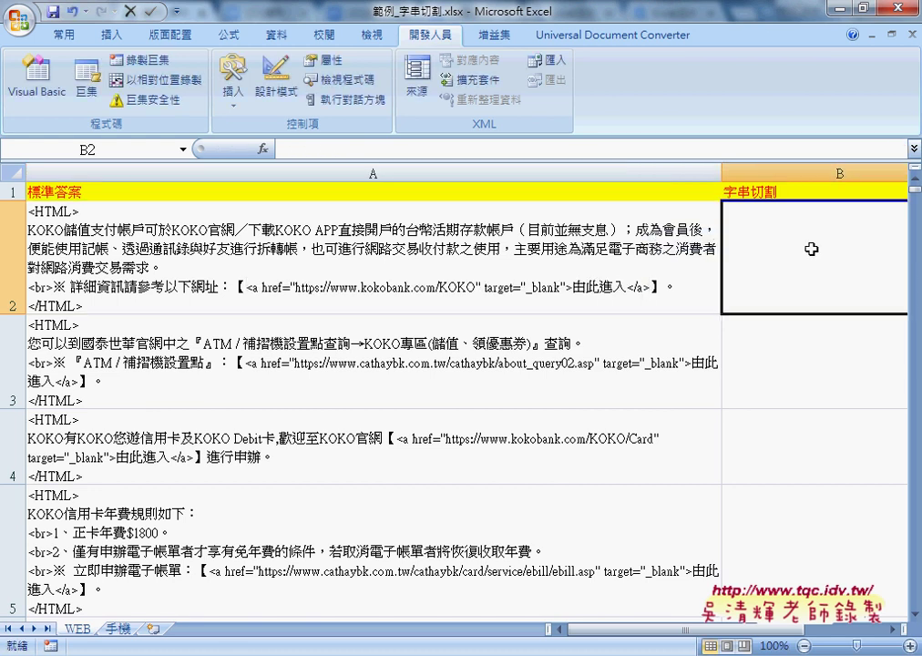
{"action": "left_click", "coordinate": [624, 335]}
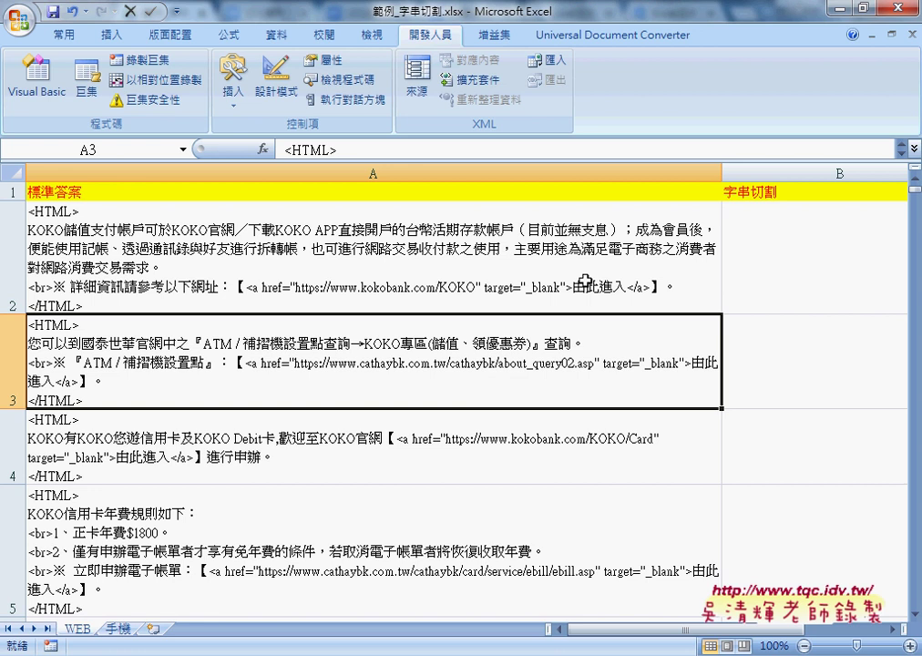
{"action": "left_click", "coordinate": [462, 222]}
{"action": "left_click", "coordinate": [268, 363]}
{"action": "left_click", "coordinate": [351, 463]}
{"action": "left_click", "coordinate": [359, 551]}
{"action": "scroll", "coordinate": [356, 502], "scroll_direction": "down", "scroll_amount": 1}
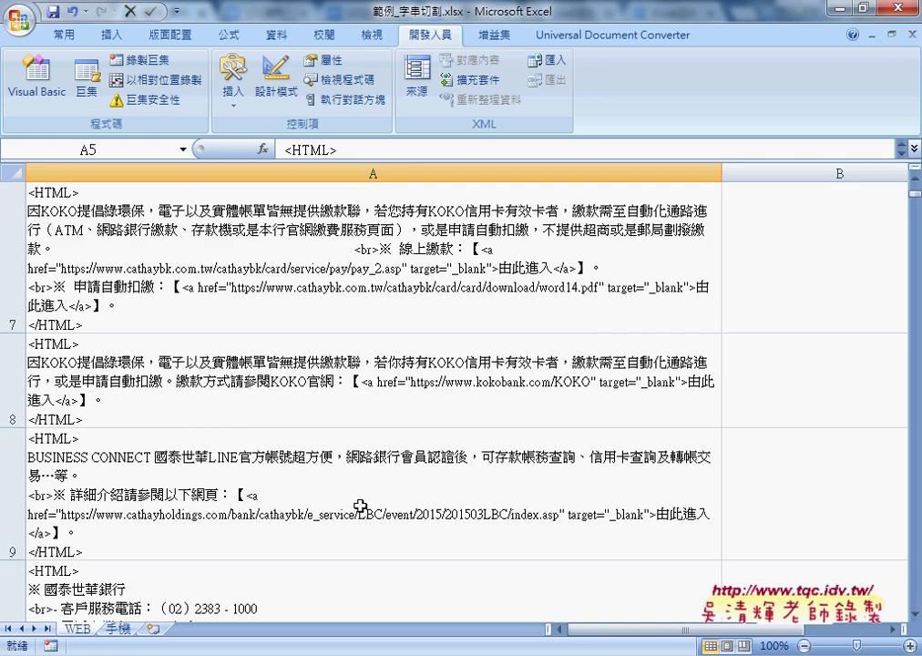
{"action": "left_click", "coordinate": [357, 496]}
{"action": "scroll", "coordinate": [358, 495], "scroll_direction": "down", "scroll_amount": 3}
{"action": "left_click", "coordinate": [306, 344]}
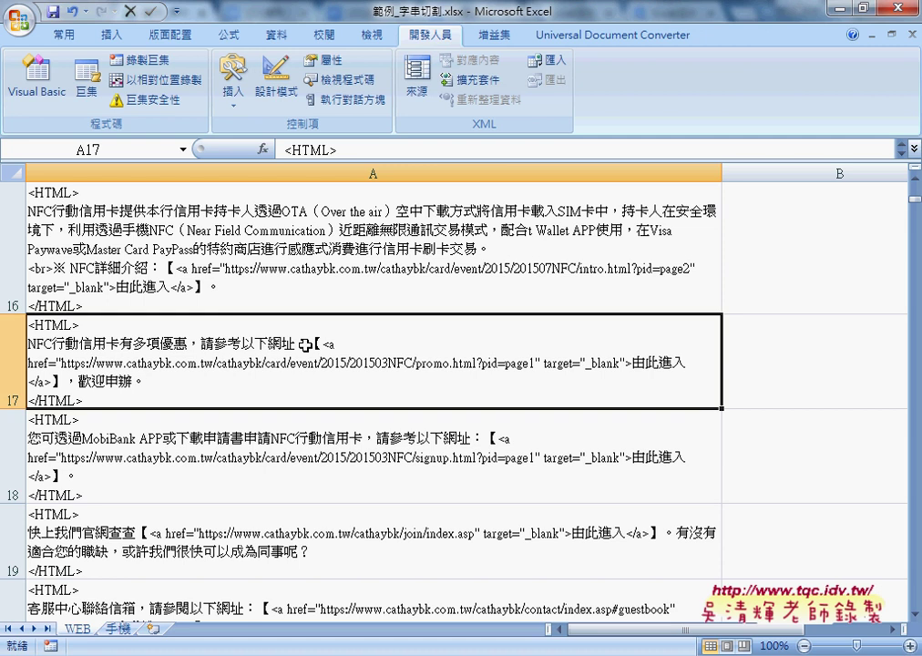
{"action": "key", "text": "ctrl+Down"}
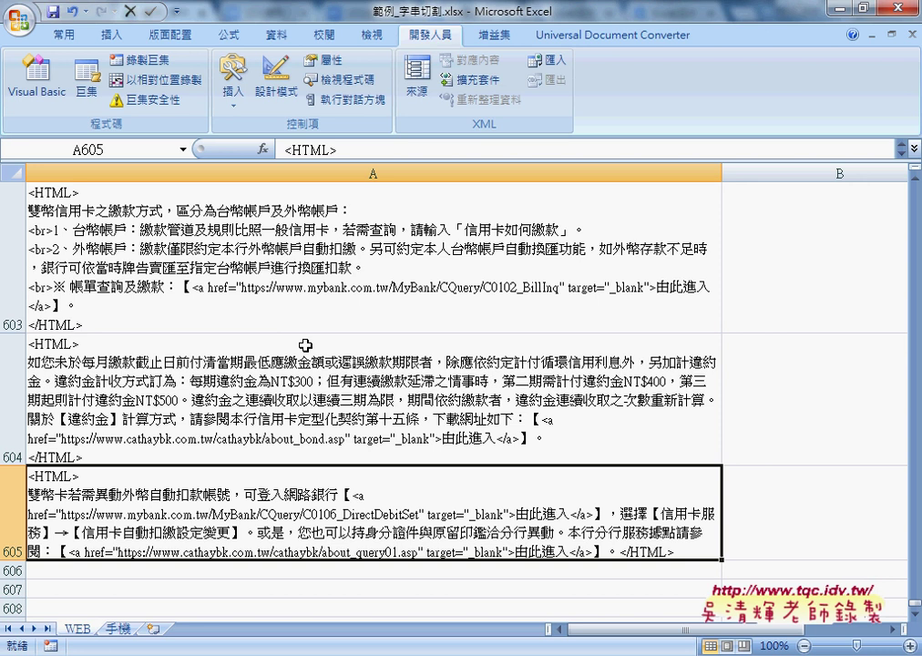
{"action": "key", "text": "ctrl+Home"}
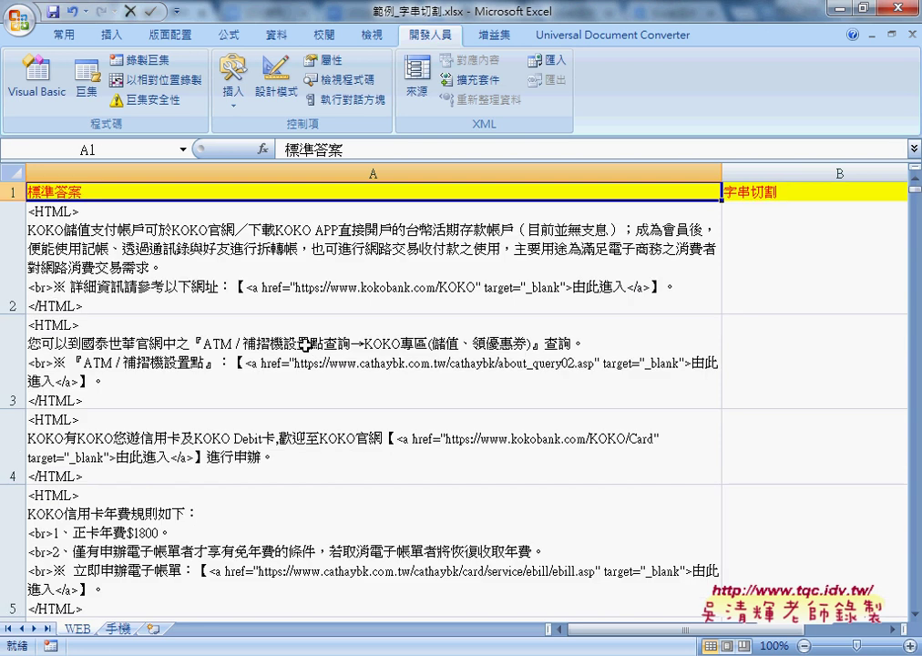
{"action": "left_click", "coordinate": [299, 291]}
{"action": "double_click", "coordinate": [249, 287]}
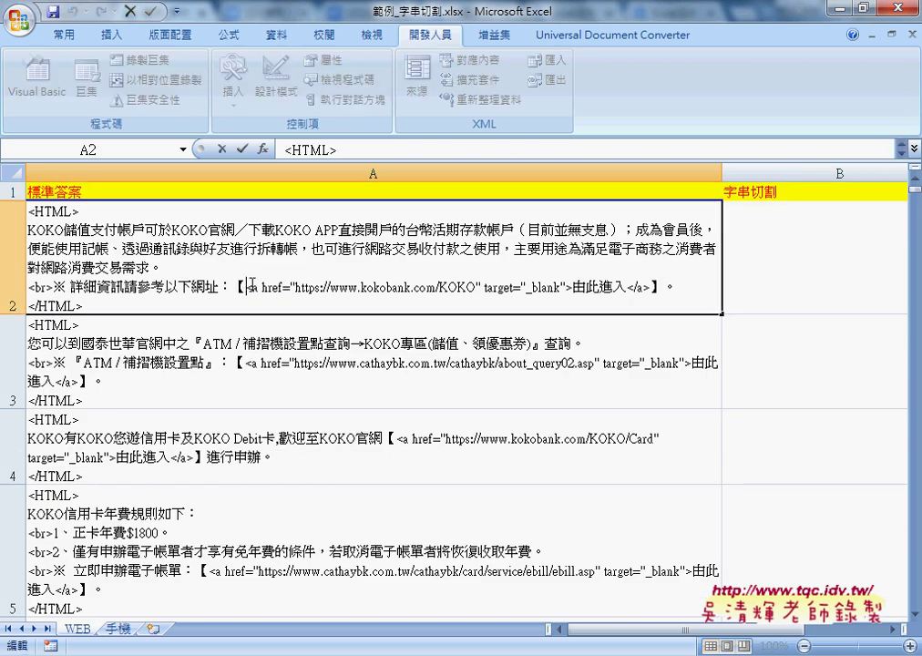
{"action": "left_click_drag", "start_coordinate": [250, 287], "coordinate": [652, 288]}
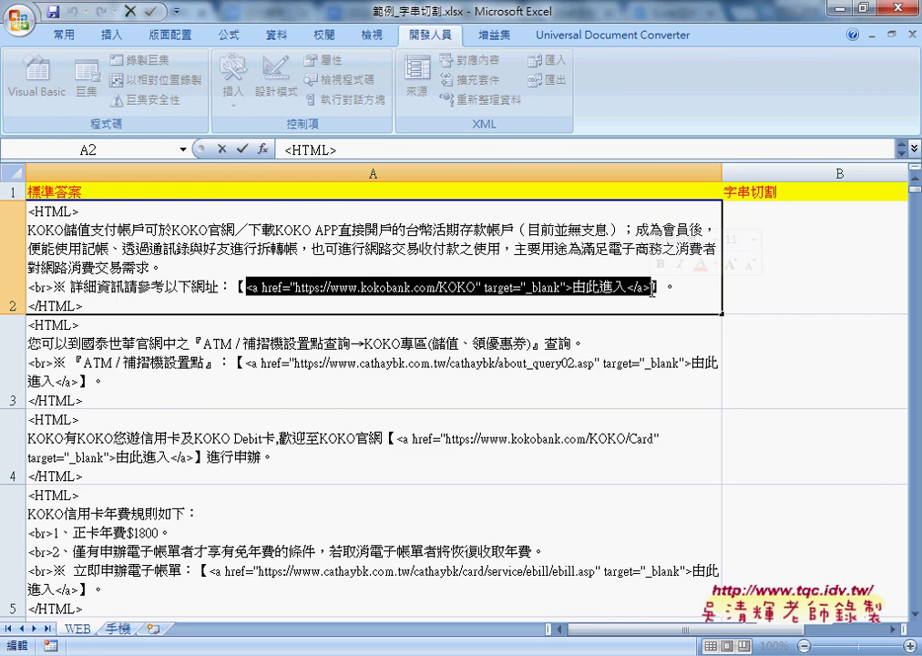
{"action": "key", "text": "Return"}
{"action": "scroll", "coordinate": [542, 368], "scroll_direction": "down", "scroll_amount": 1}
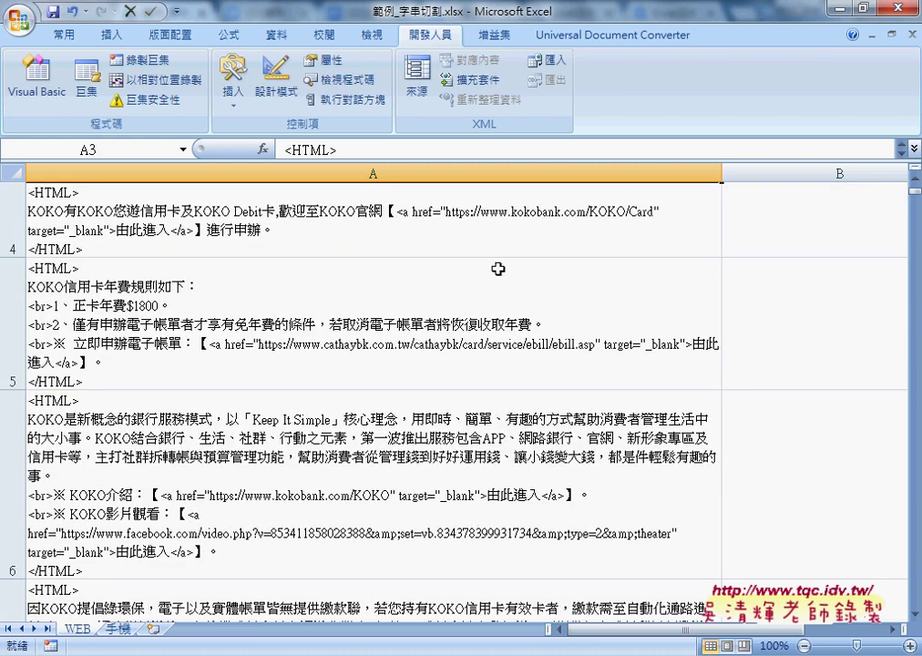
Highlight the KOKO介紹 and video link markup in cell A6, then minimize Excel.
{"action": "left_click", "coordinate": [12, 483]}
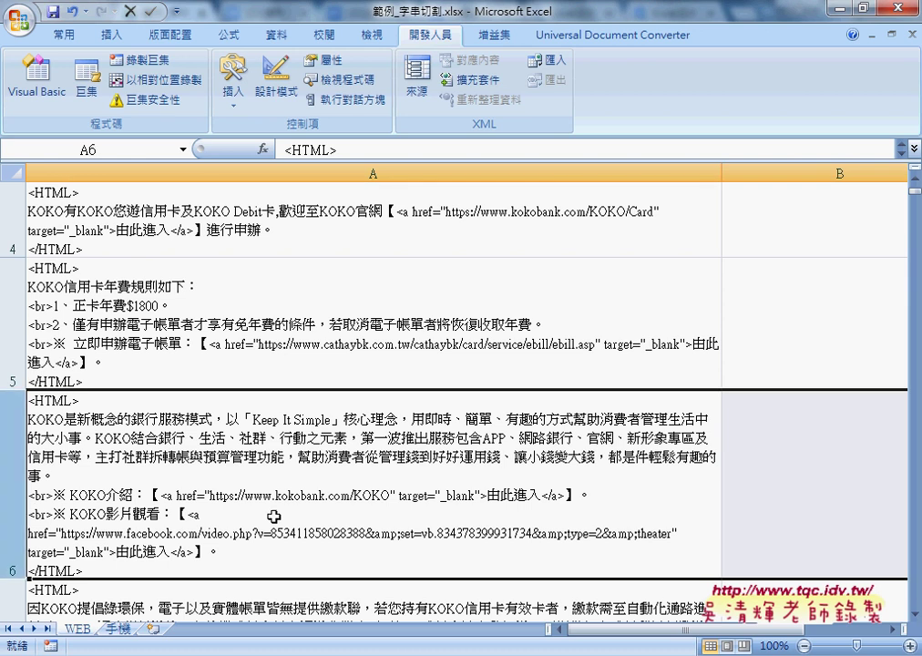
{"action": "double_click", "coordinate": [203, 515]}
{"action": "left_click_drag", "start_coordinate": [162, 495], "coordinate": [565, 494]}
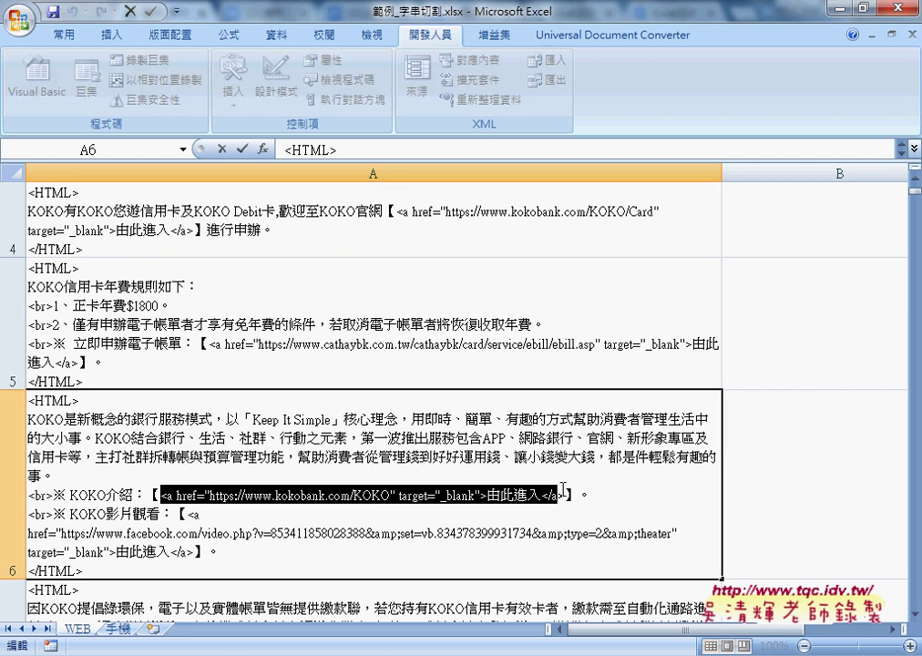
{"action": "left_click_drag", "start_coordinate": [188, 514], "coordinate": [203, 559]}
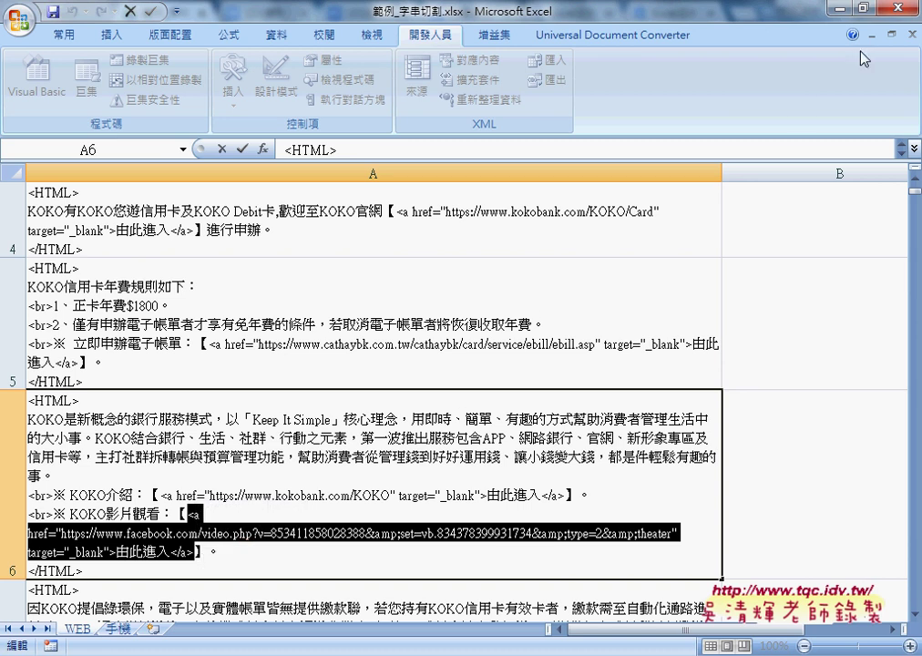
{"action": "left_click", "coordinate": [840, 11]}
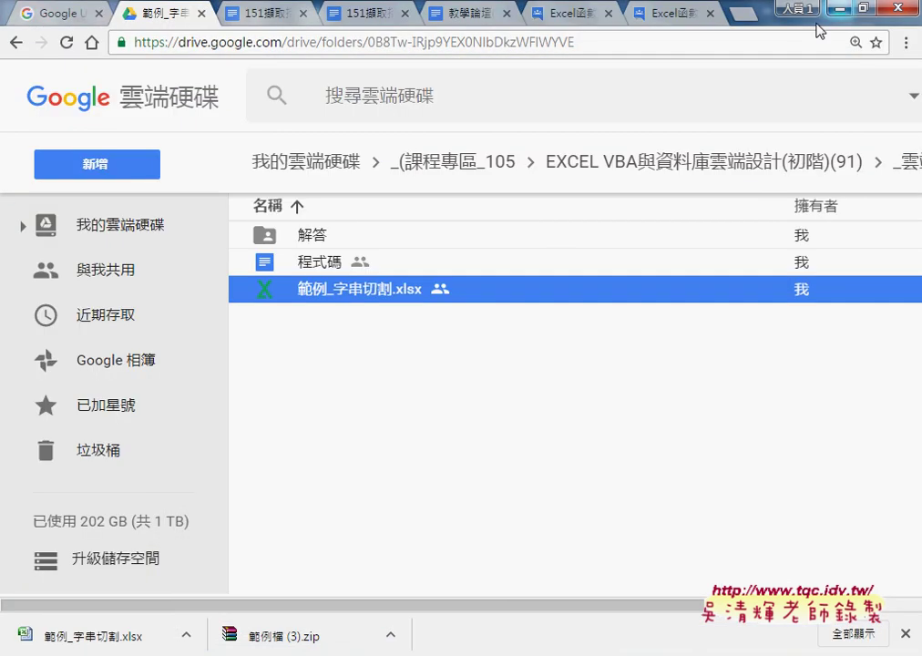
{"action": "left_click", "coordinate": [311, 265]}
{"action": "double_click", "coordinate": [311, 265]}
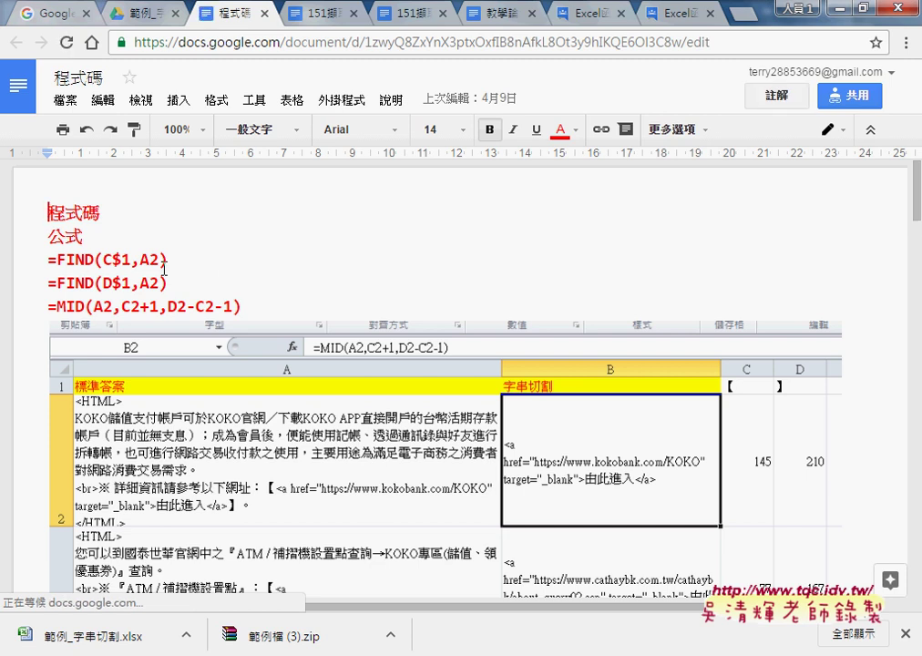
{"action": "left_click", "coordinate": [159, 306]}
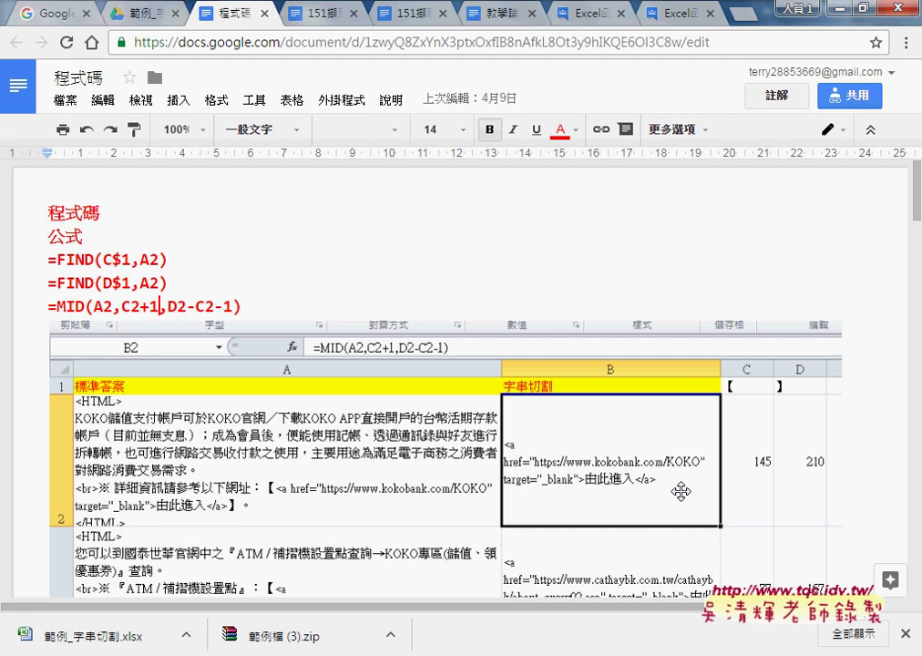
{"action": "scroll", "coordinate": [681, 492], "scroll_direction": "down", "scroll_amount": 1}
{"action": "scroll", "coordinate": [724, 309], "scroll_direction": "down", "scroll_amount": 5}
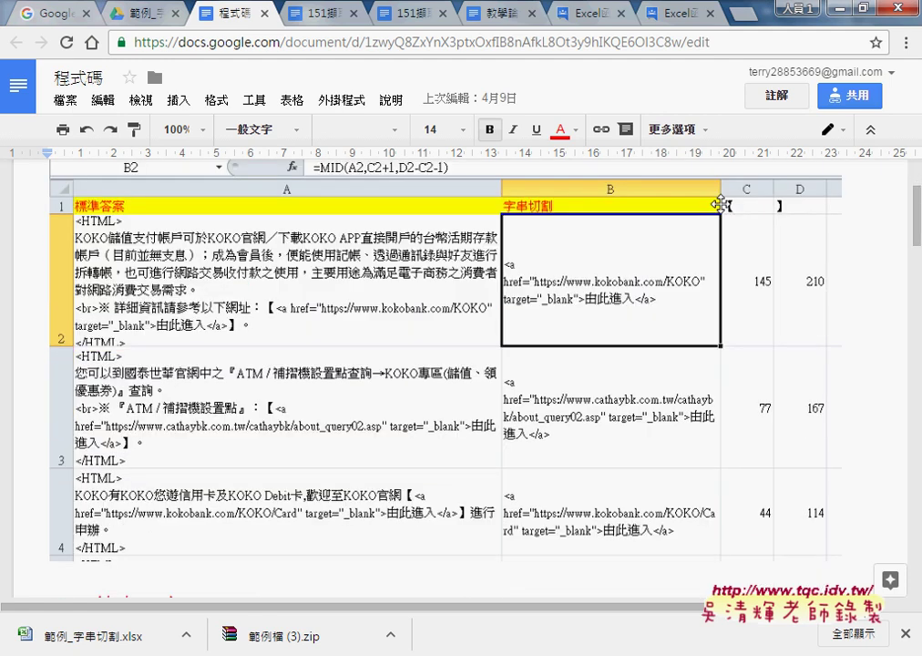
{"action": "scroll", "coordinate": [702, 309], "scroll_direction": "down", "scroll_amount": 3}
{"action": "scroll", "coordinate": [702, 315], "scroll_direction": "down", "scroll_amount": 2}
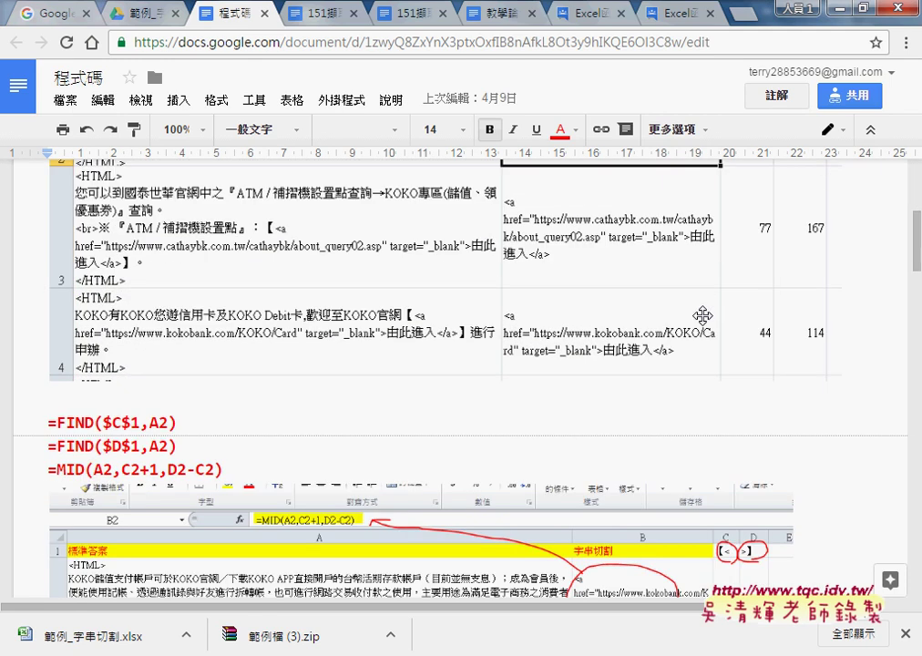
{"action": "scroll", "coordinate": [703, 314], "scroll_direction": "down", "scroll_amount": 3}
{"action": "scroll", "coordinate": [703, 315], "scroll_direction": "down", "scroll_amount": 2}
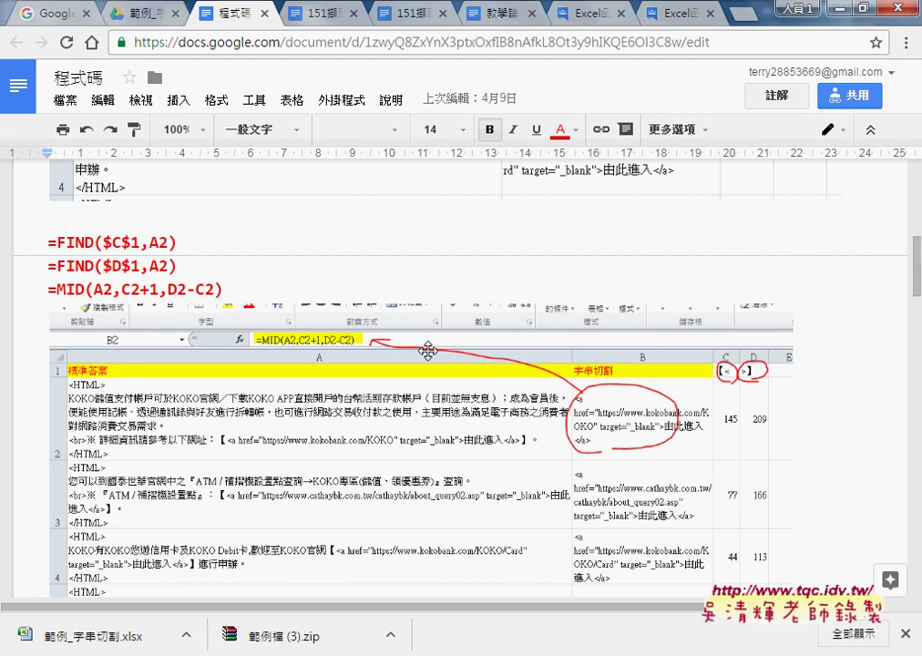
{"action": "scroll", "coordinate": [427, 351], "scroll_direction": "down", "scroll_amount": 4}
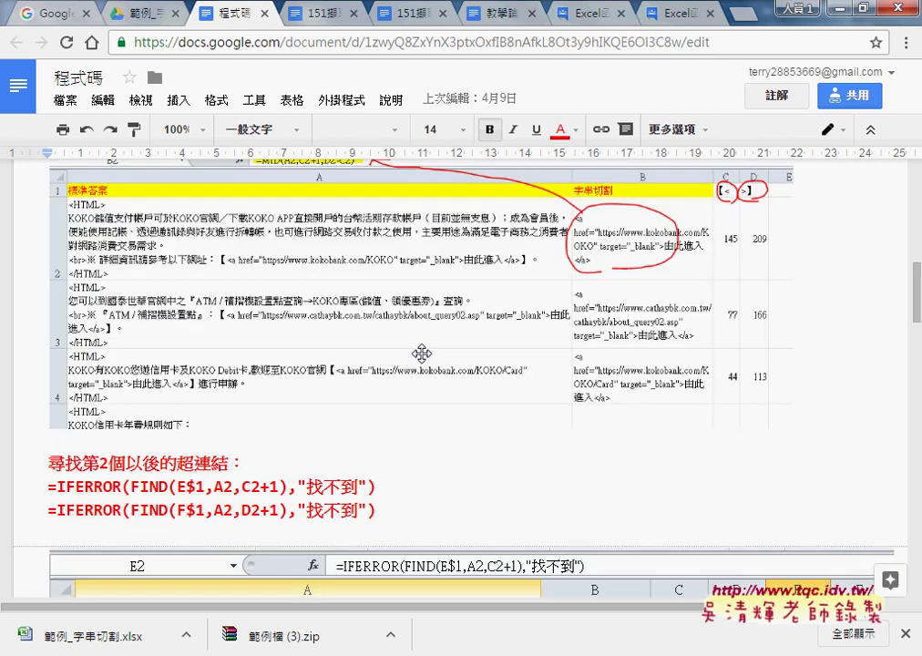
{"action": "scroll", "coordinate": [410, 480], "scroll_direction": "down", "scroll_amount": 2}
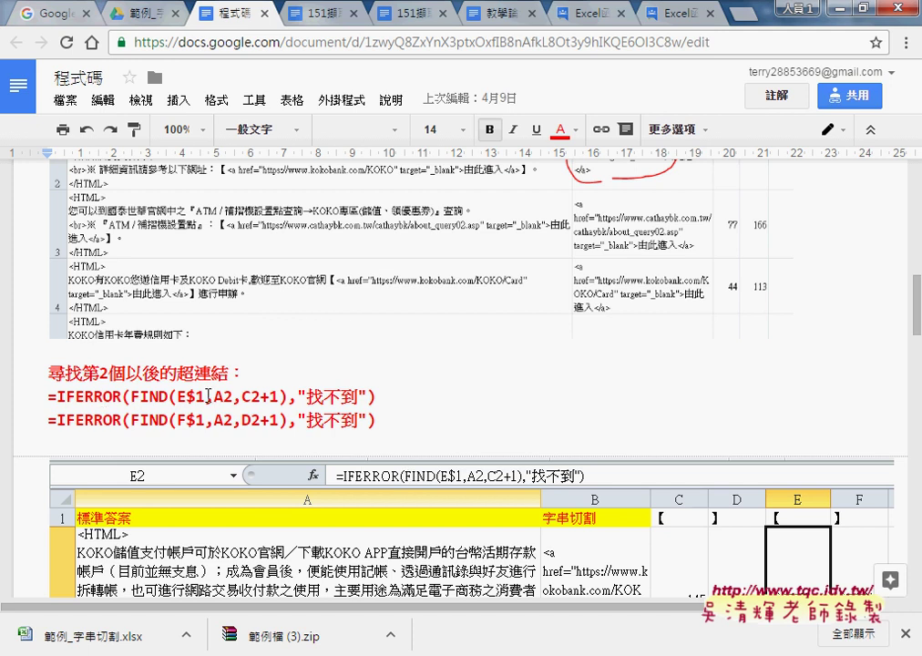
{"action": "scroll", "coordinate": [300, 397], "scroll_direction": "down", "scroll_amount": 2}
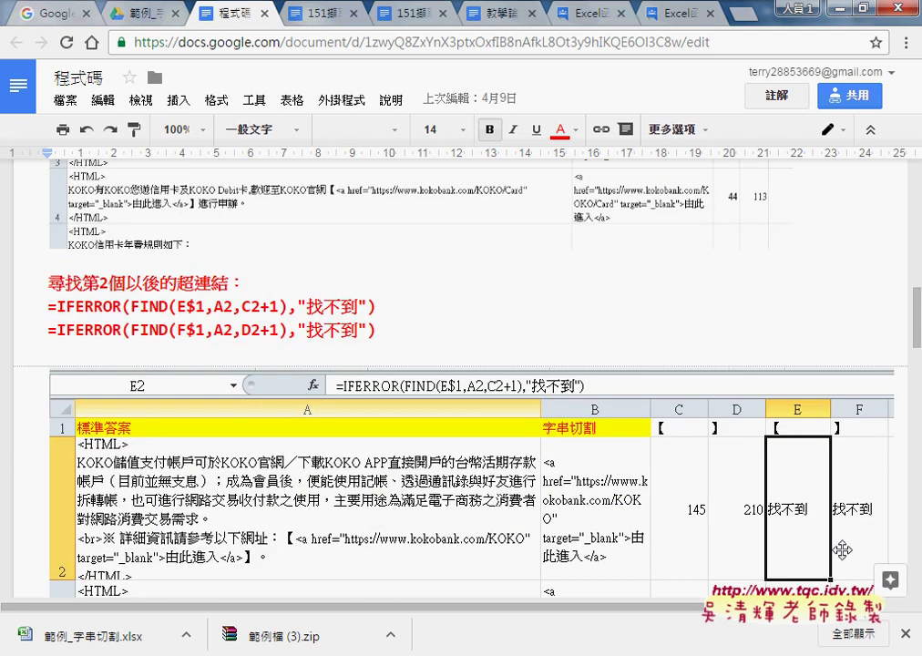
{"action": "scroll", "coordinate": [792, 525], "scroll_direction": "down", "scroll_amount": 4}
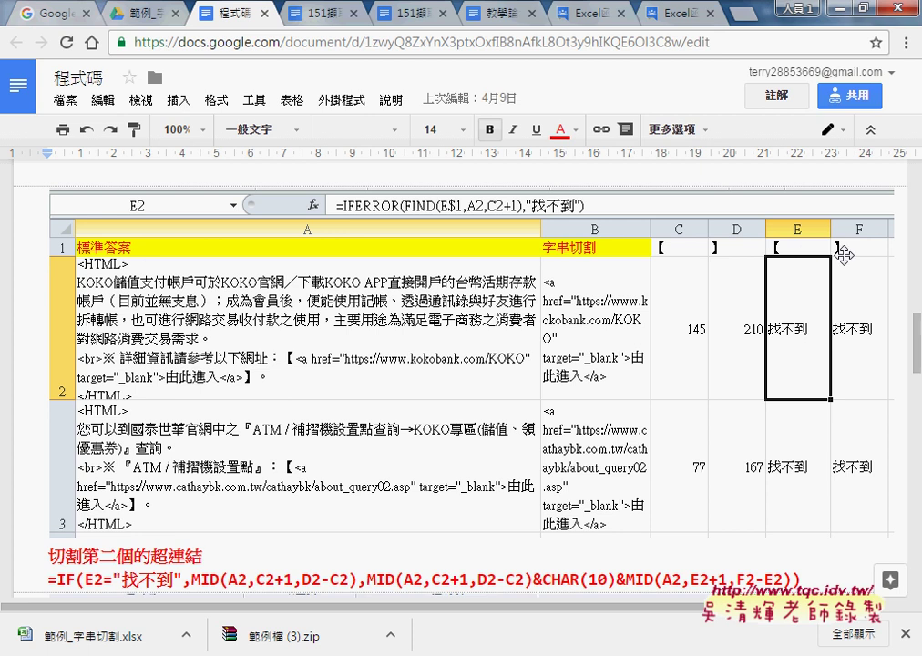
{"action": "scroll", "coordinate": [784, 360], "scroll_direction": "down", "scroll_amount": 4}
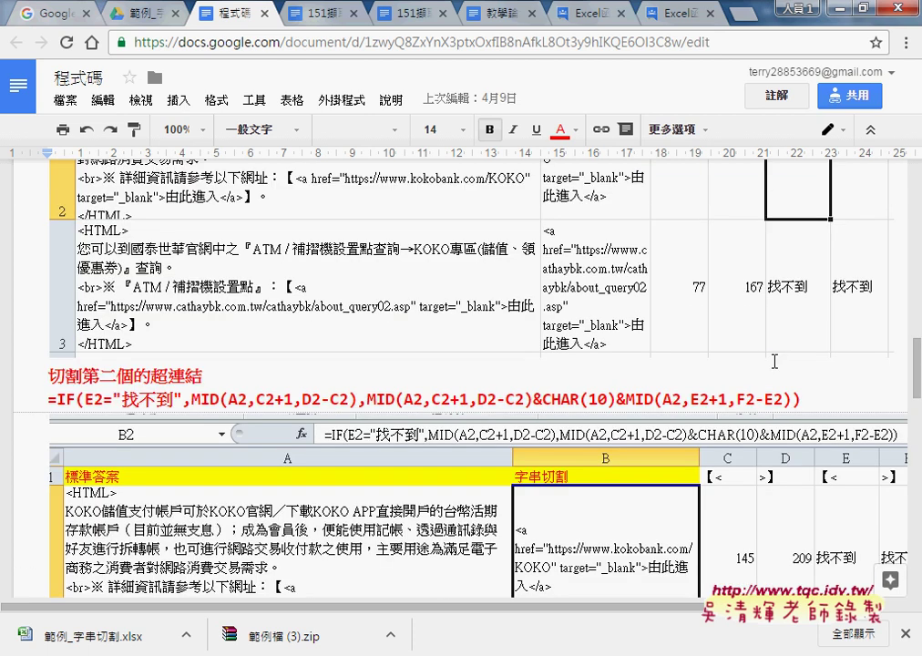
Scroll to the VBA程式碼 section and highlight the first Public Sub and the second sub's 所有超連結 name.
{"action": "scroll", "coordinate": [775, 362], "scroll_direction": "down", "scroll_amount": 10}
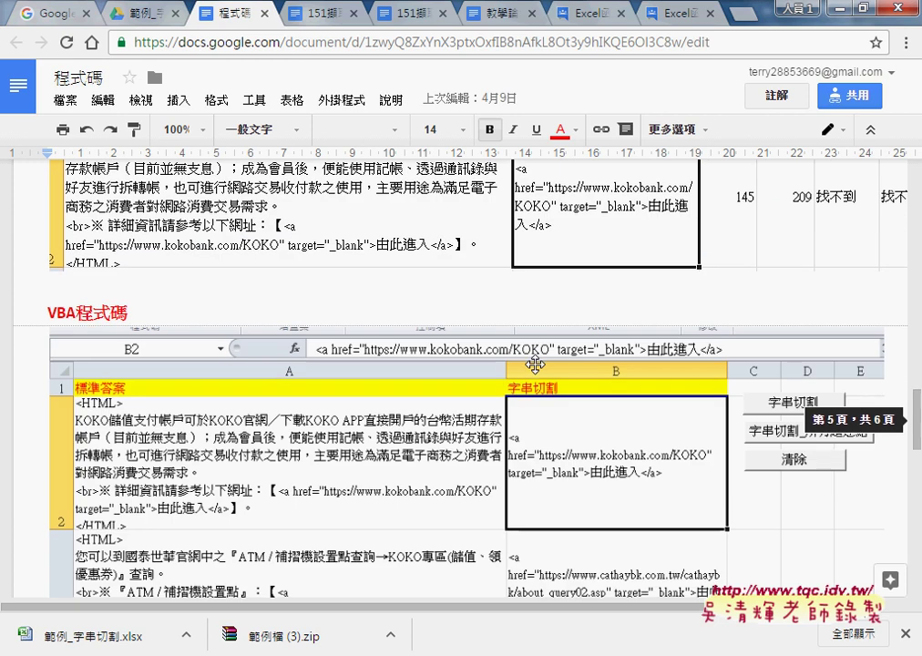
{"action": "scroll", "coordinate": [535, 365], "scroll_direction": "down", "scroll_amount": 4}
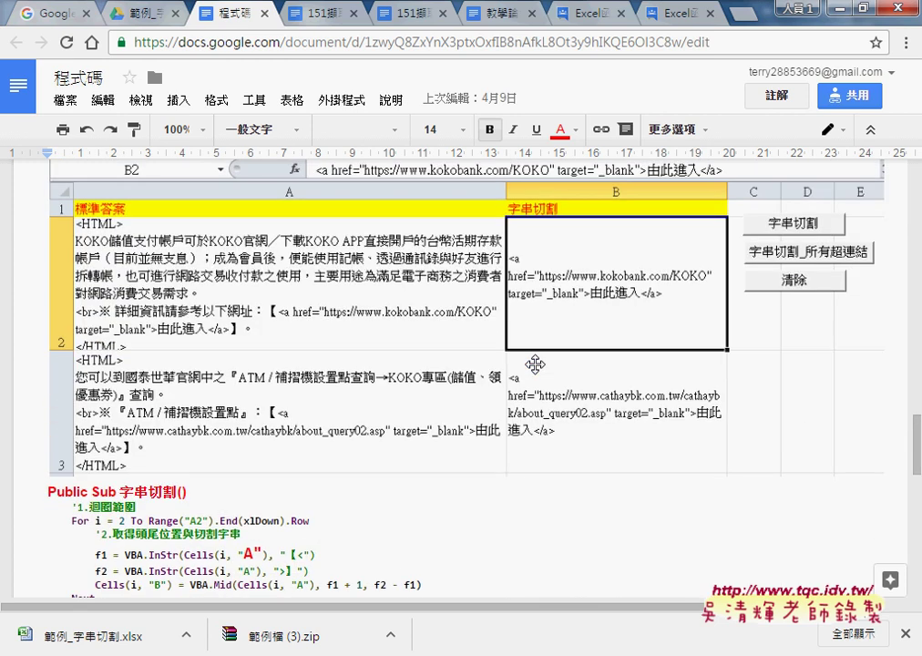
{"action": "scroll", "coordinate": [630, 346], "scroll_direction": "down", "scroll_amount": 2}
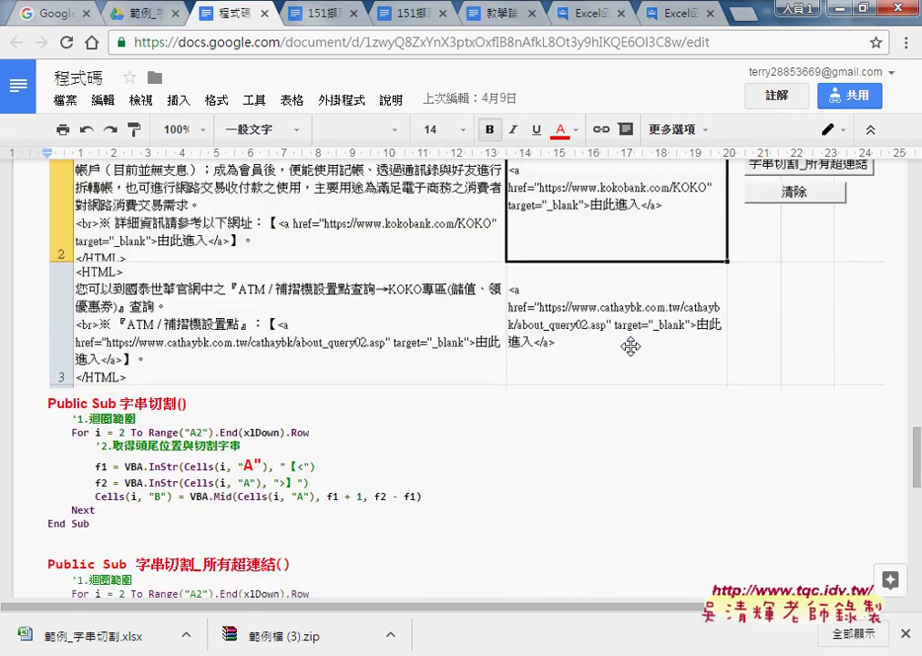
{"action": "scroll", "coordinate": [698, 337], "scroll_direction": "down", "scroll_amount": 2}
{"action": "scroll", "coordinate": [699, 338], "scroll_direction": "down", "scroll_amount": 2}
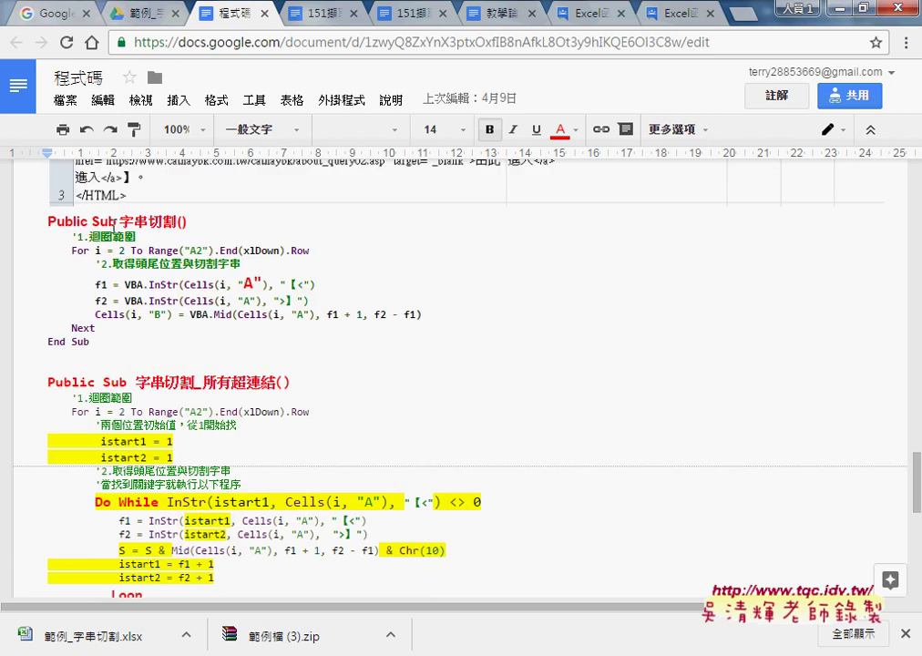
{"action": "mouse_move", "coordinate": [45, 221]}
{"action": "left_mouse_down"}
{"action": "mouse_move", "coordinate": [90, 241]}
{"action": "mouse_move", "coordinate": [105, 340]}
{"action": "left_mouse_up"}
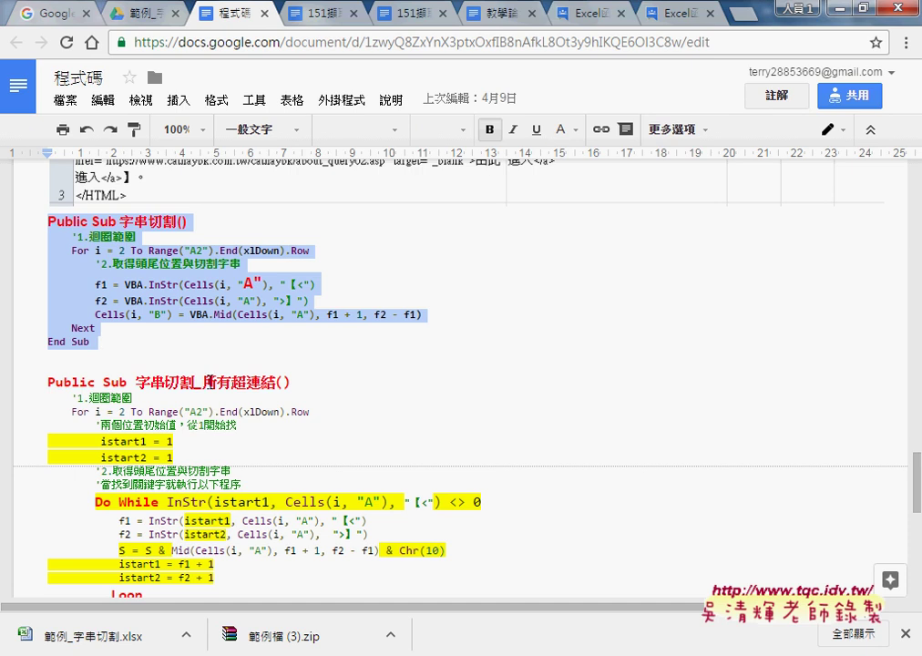
{"action": "left_click_drag", "start_coordinate": [202, 382], "coordinate": [277, 386]}
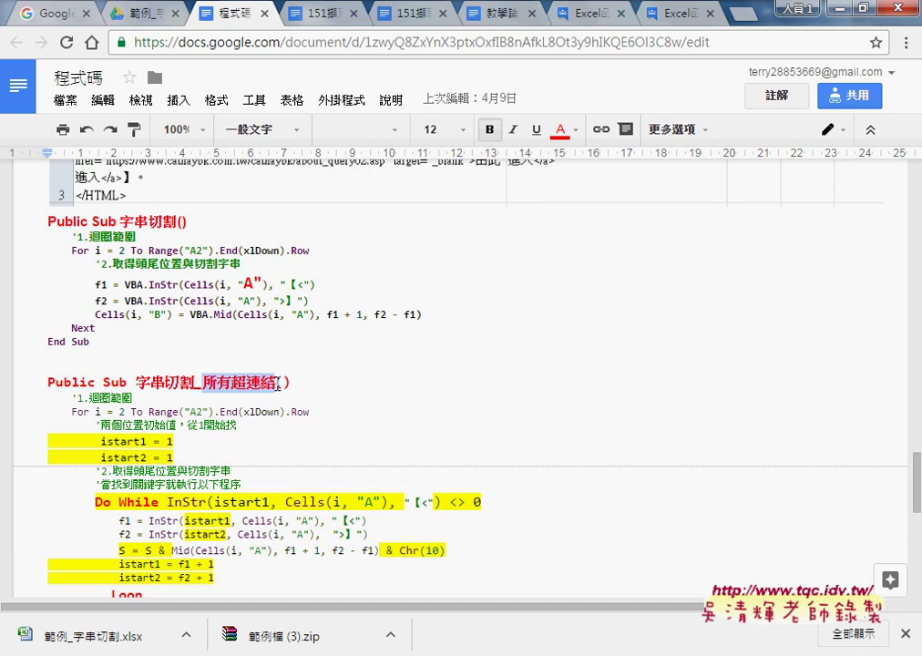
Highlight the next block of sub code, then close the 程式碼 document with Ctrl+W.
{"action": "scroll", "coordinate": [278, 385], "scroll_direction": "down", "scroll_amount": 1}
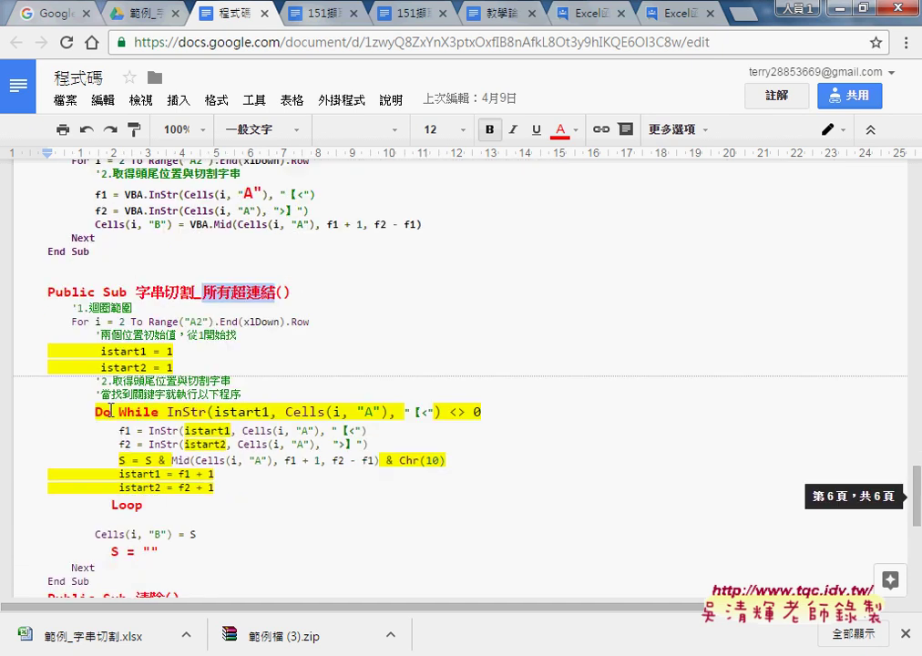
{"action": "mouse_move", "coordinate": [95, 411]}
{"action": "left_mouse_down"}
{"action": "mouse_move", "coordinate": [152, 410]}
{"action": "mouse_move", "coordinate": [163, 502]}
{"action": "left_mouse_up"}
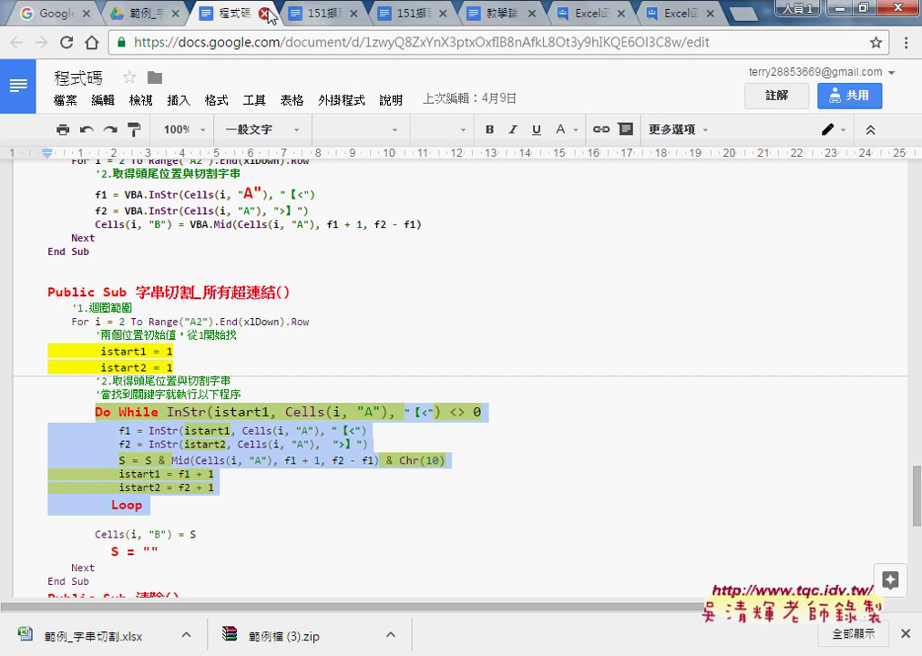
{"action": "key", "text": "ctrl+w"}
Bring 151擷取括弧中字串 forward in Excel and copy Sheet1 in front of the VBA sheet.
{"action": "left_click", "coordinate": [841, 11]}
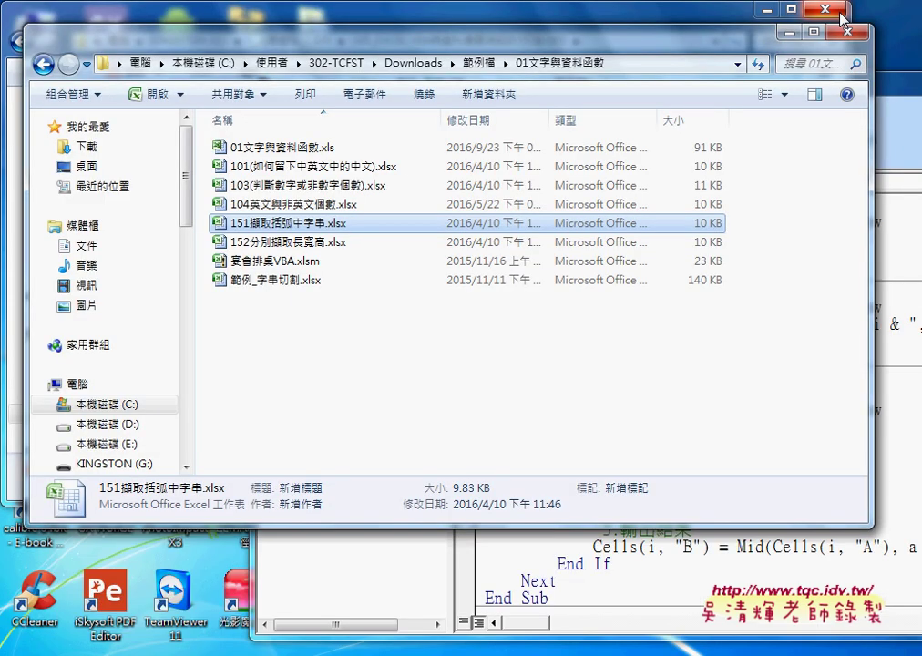
{"action": "left_click", "coordinate": [414, 650]}
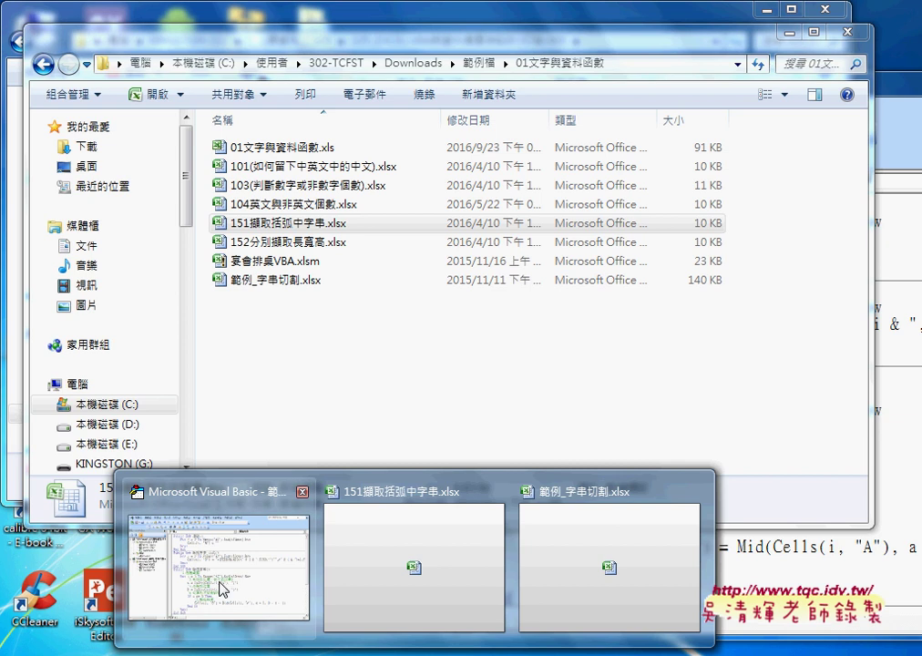
{"action": "left_click", "coordinate": [406, 595]}
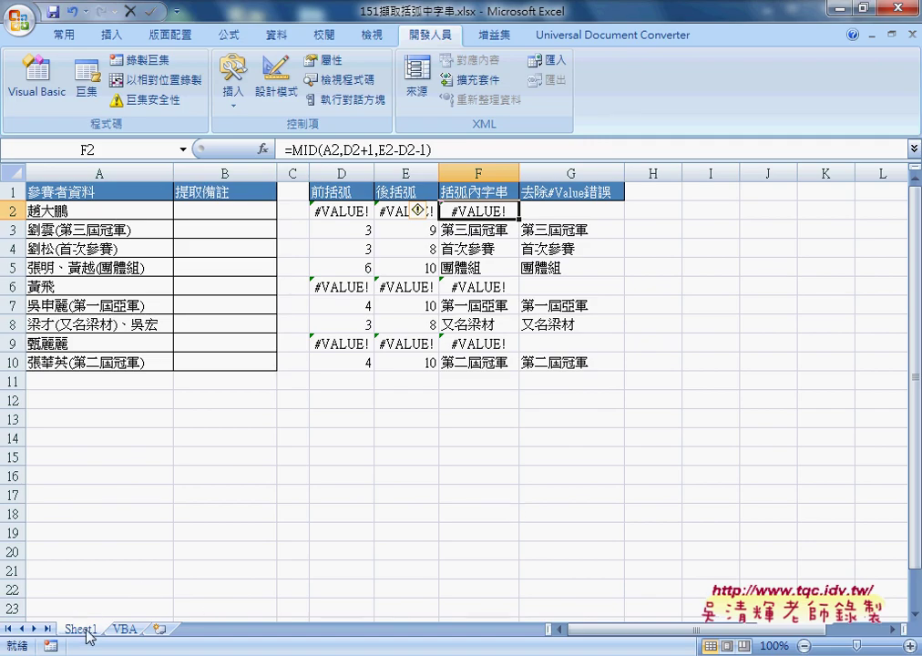
{"action": "left_click_drag", "start_coordinate": [89, 636], "coordinate": [137, 620]}
{"action": "mouse_move", "coordinate": [137, 620]}
{"action": "left_mouse_down"}
{"action": "mouse_move", "coordinate": [123, 620]}
{"action": "mouse_move", "coordinate": [130, 624]}
{"action": "left_mouse_up"}
{"action": "left_click_drag", "start_coordinate": [130, 623], "coordinate": [130, 620]}
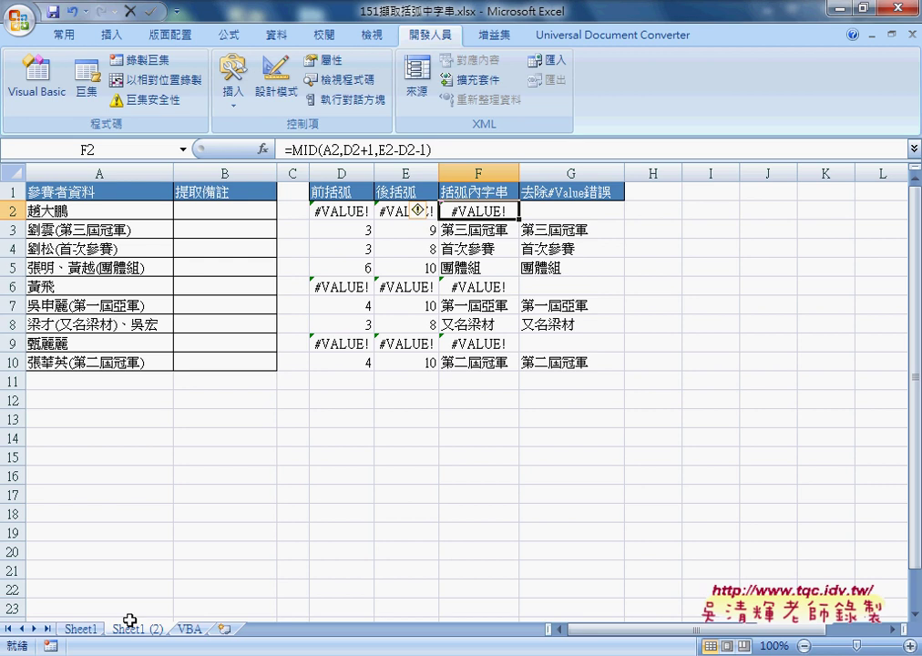
Rename the copied sheet to VBA (2), switch to it, and select helper columns D through G.
{"action": "double_click", "coordinate": [132, 628]}
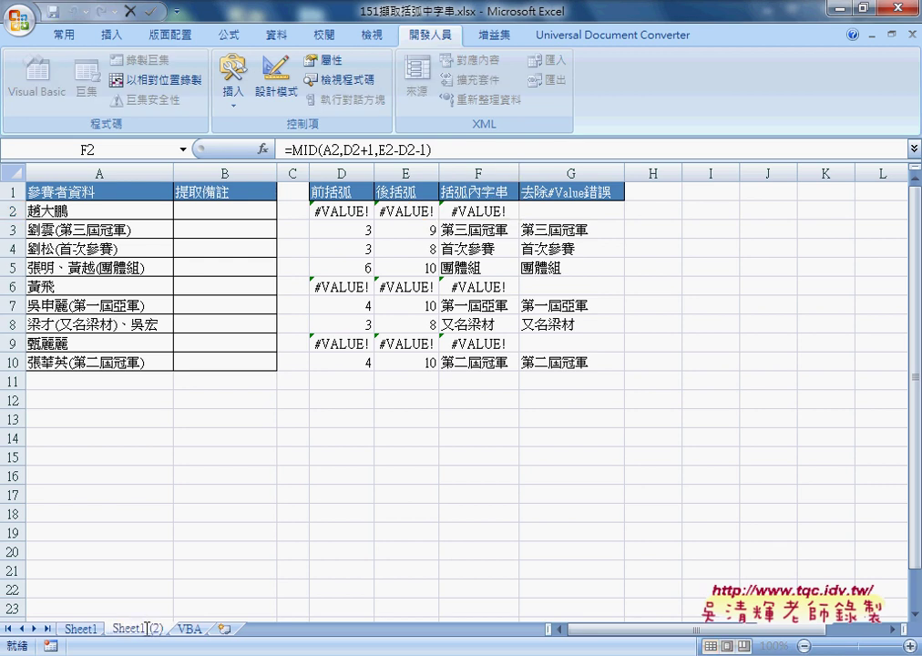
{"action": "left_click_drag", "start_coordinate": [146, 628], "coordinate": [110, 632]}
{"action": "type", "text": "V"}
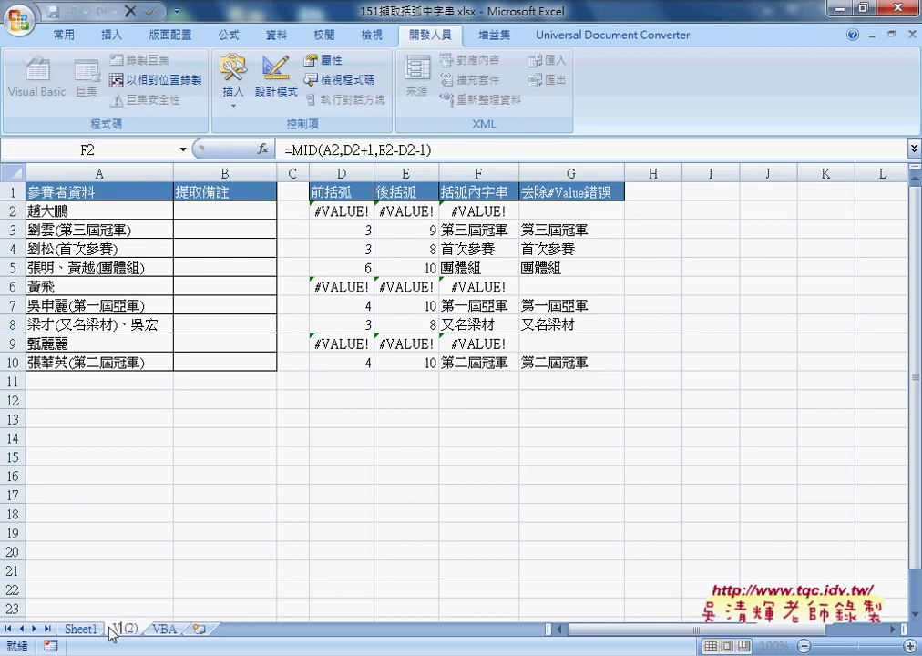
{"action": "type", "text": "BA"}
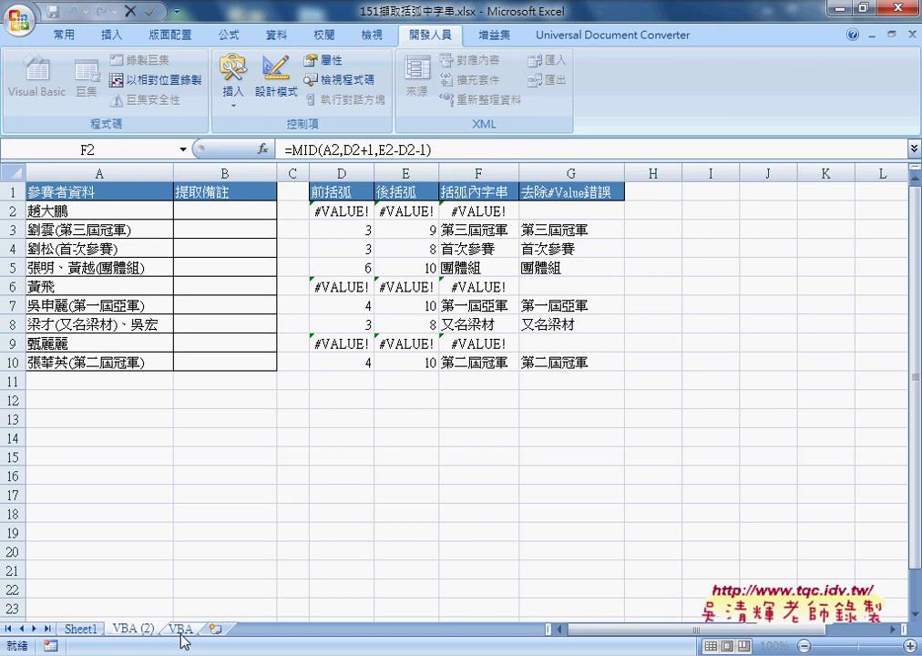
{"action": "left_click", "coordinate": [181, 631]}
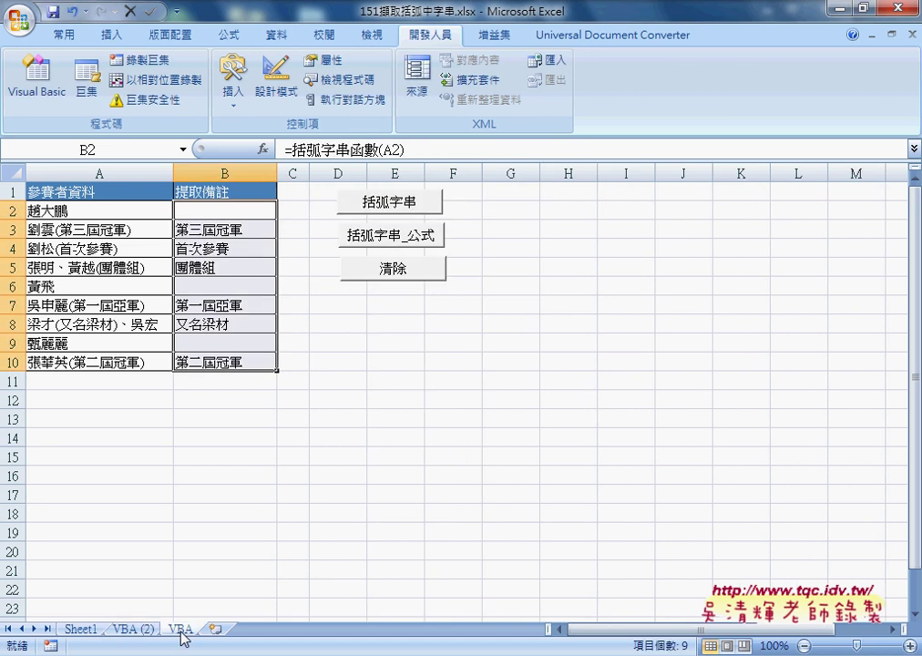
{"action": "left_click", "coordinate": [135, 630]}
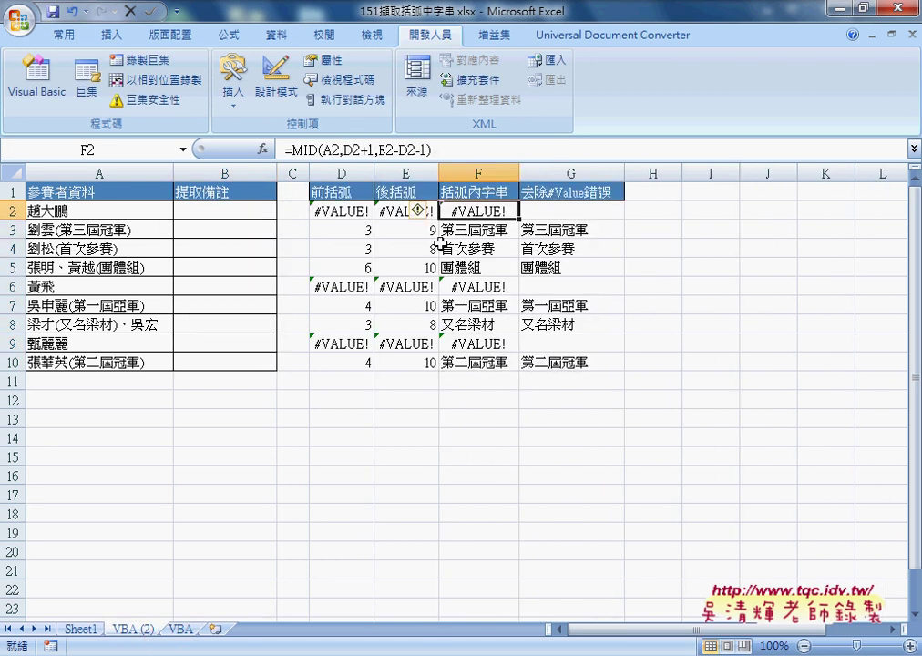
{"action": "left_click_drag", "start_coordinate": [342, 173], "coordinate": [571, 173]}
Delete helper columns D through G from the VBA (2) sheet.
{"action": "right_click", "coordinate": [522, 272]}
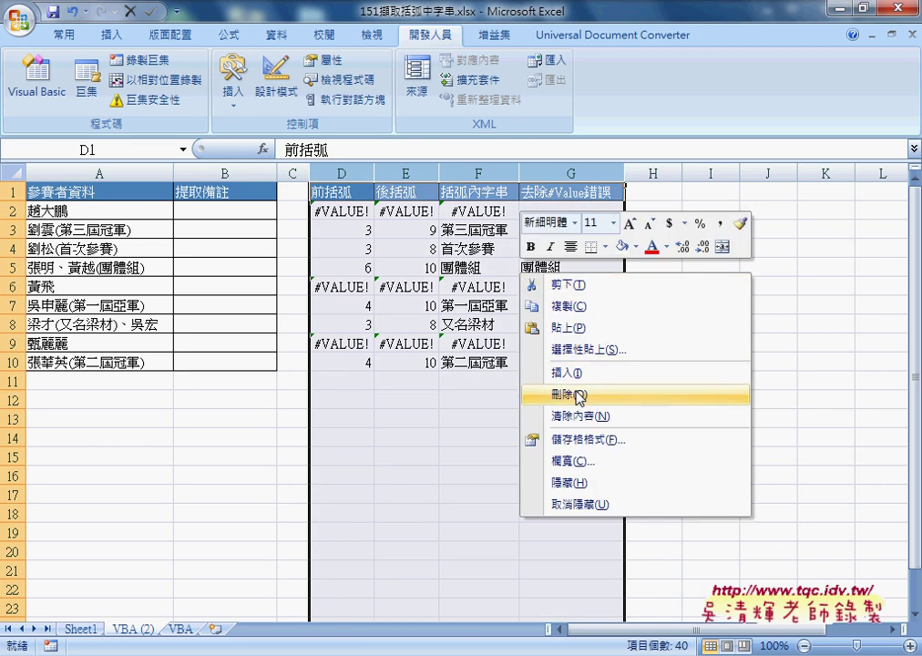
{"action": "left_click", "coordinate": [577, 394]}
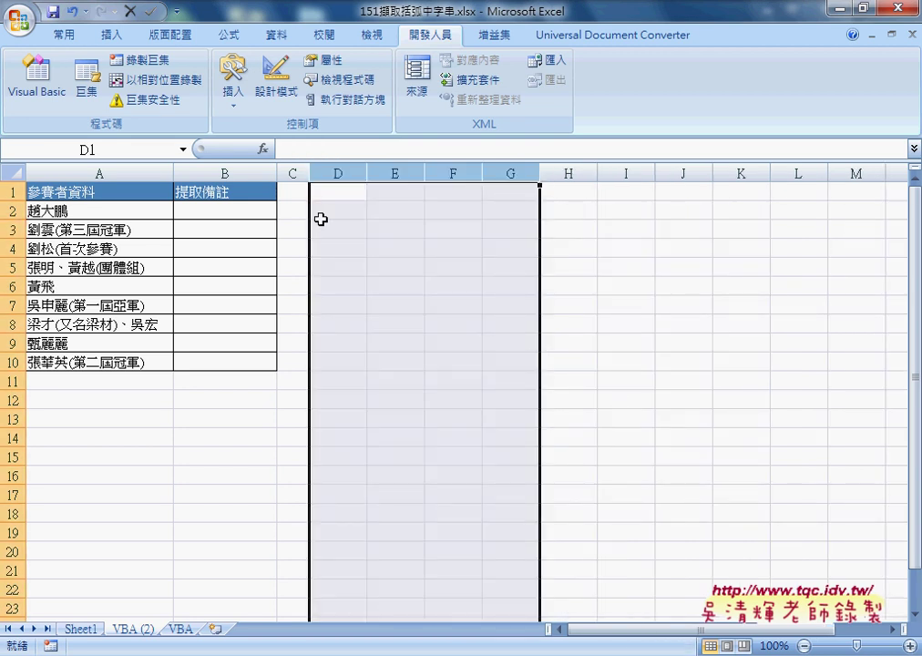
{"action": "left_click", "coordinate": [334, 212]}
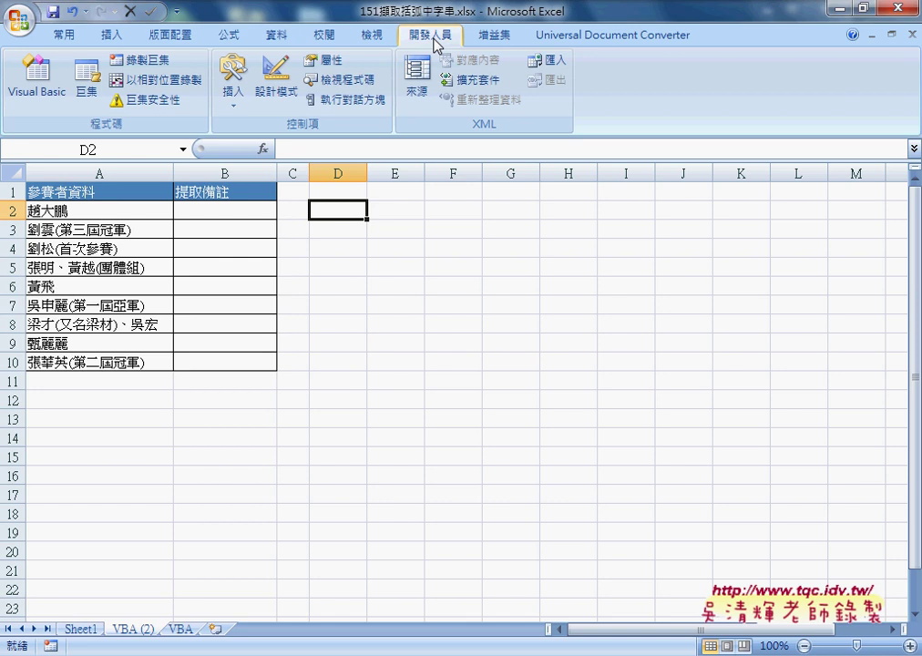
In the Visual Basic editor, select Module1 and check Sheet3's insert options without adding anything.
{"action": "left_click", "coordinate": [66, 95]}
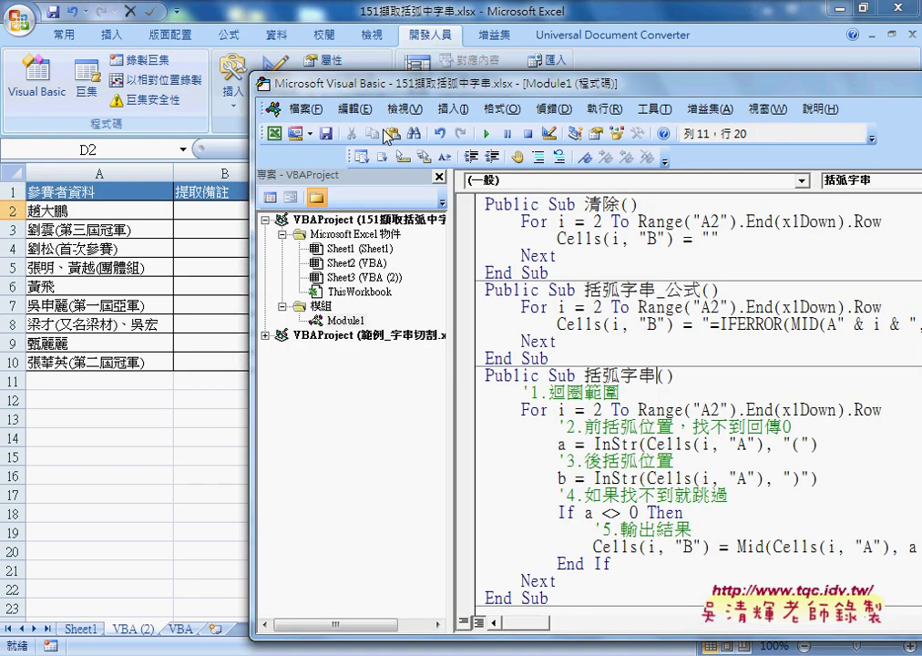
{"action": "left_click_drag", "start_coordinate": [473, 87], "coordinate": [494, 55]}
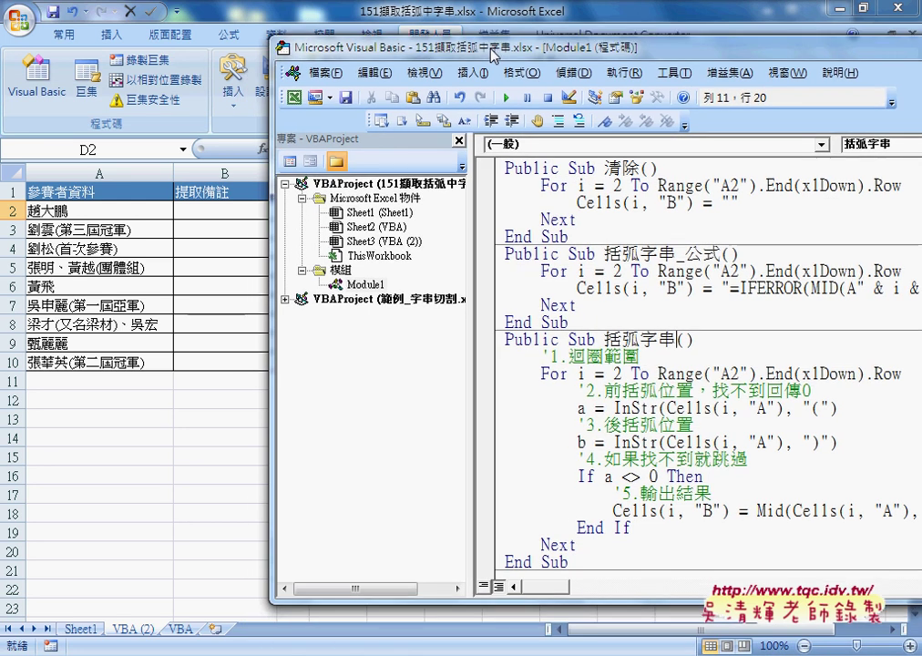
{"action": "left_click", "coordinate": [375, 286]}
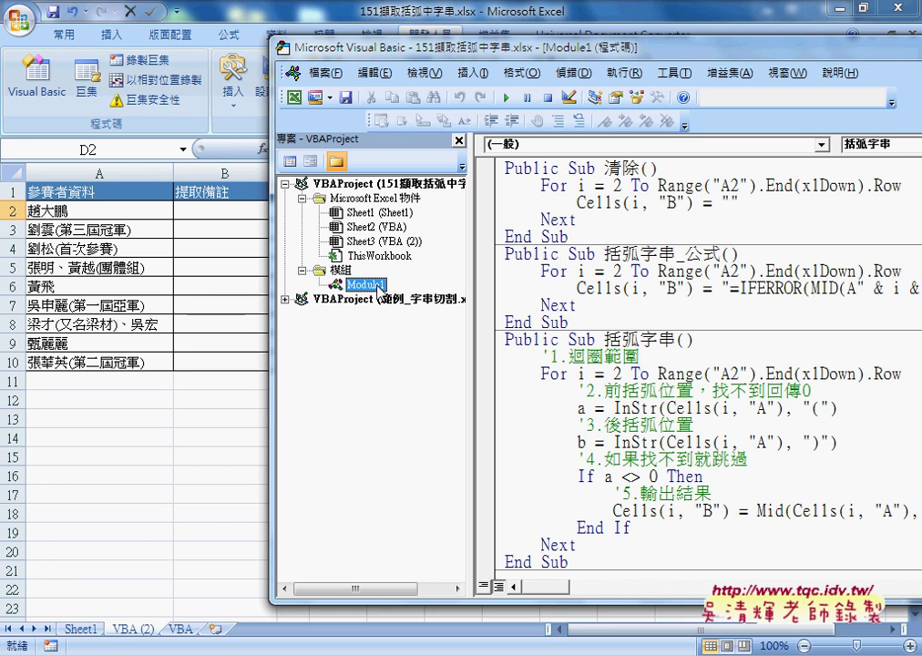
{"action": "left_click_drag", "start_coordinate": [471, 364], "coordinate": [455, 364]}
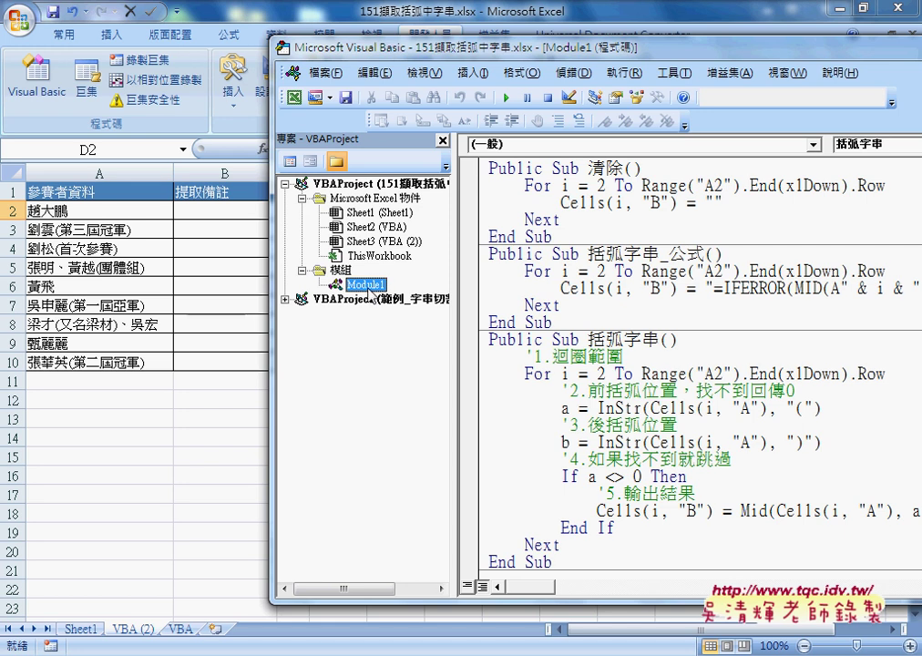
{"action": "left_click", "coordinate": [369, 243]}
{"action": "right_click", "coordinate": [371, 252]}
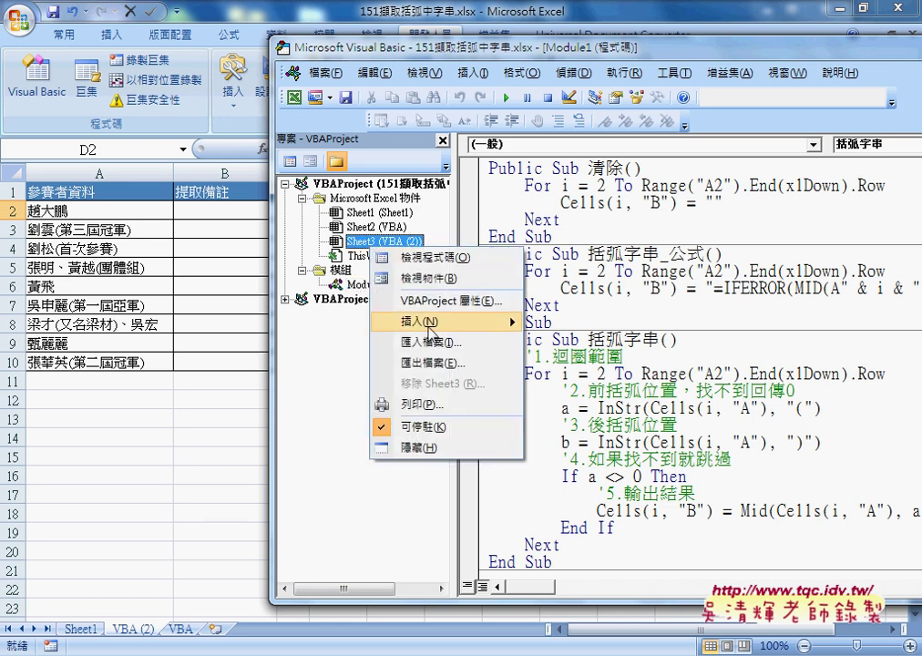
{"action": "mouse_move", "coordinate": [446, 321]}
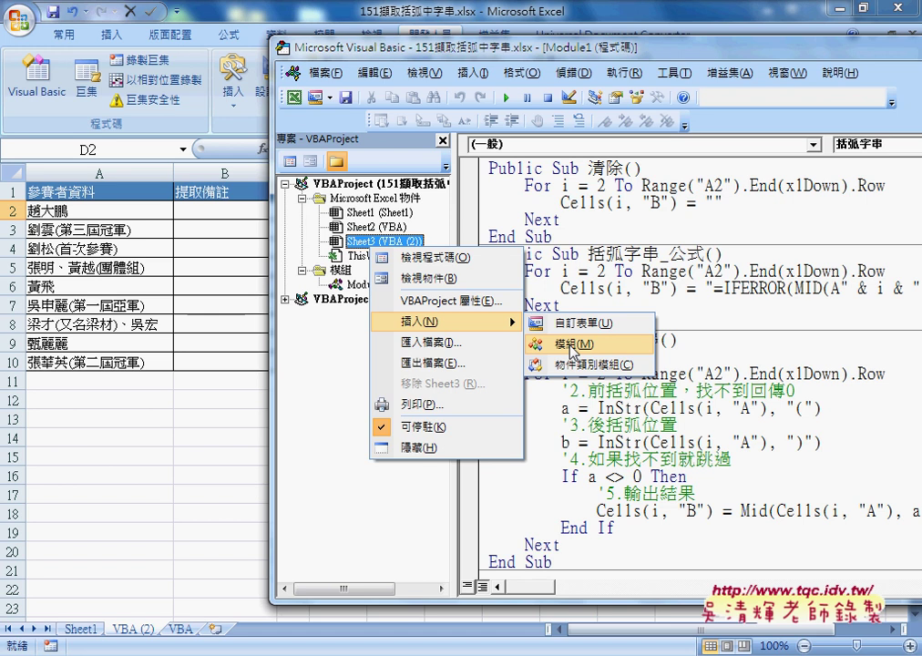
{"action": "left_click", "coordinate": [357, 285]}
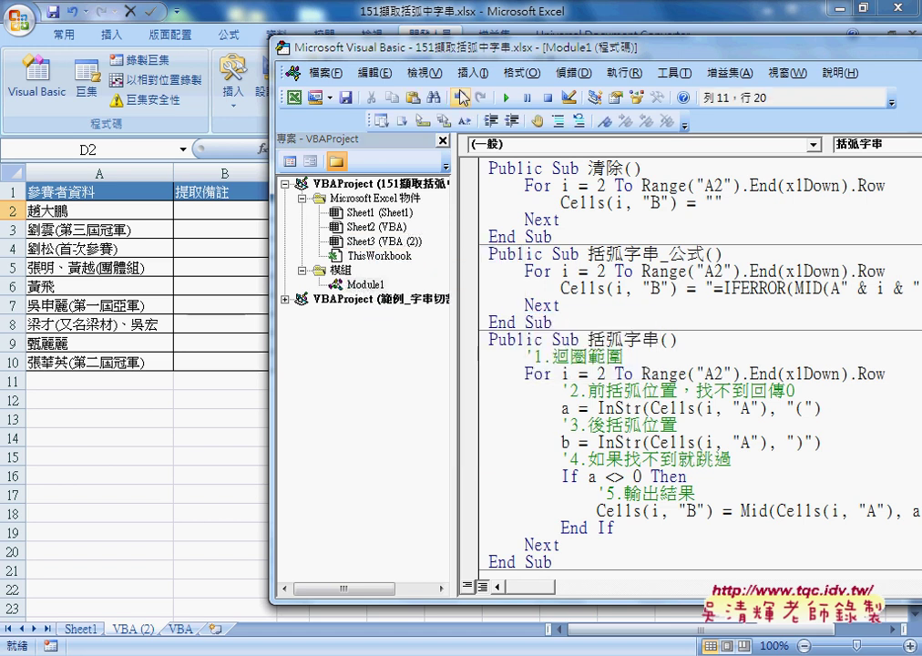
Start Insert > Procedure, cancel the Add Procedure dialog, and select the loop lines in 清除.
{"action": "left_click_drag", "start_coordinate": [472, 58], "coordinate": [524, 63]}
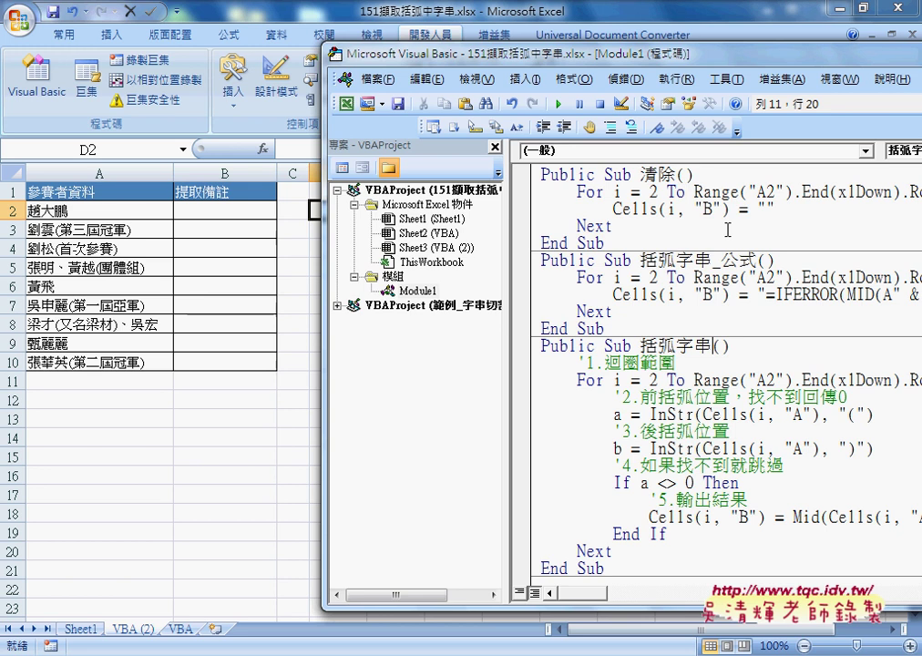
{"action": "left_click", "coordinate": [525, 79]}
{"action": "left_click", "coordinate": [542, 102]}
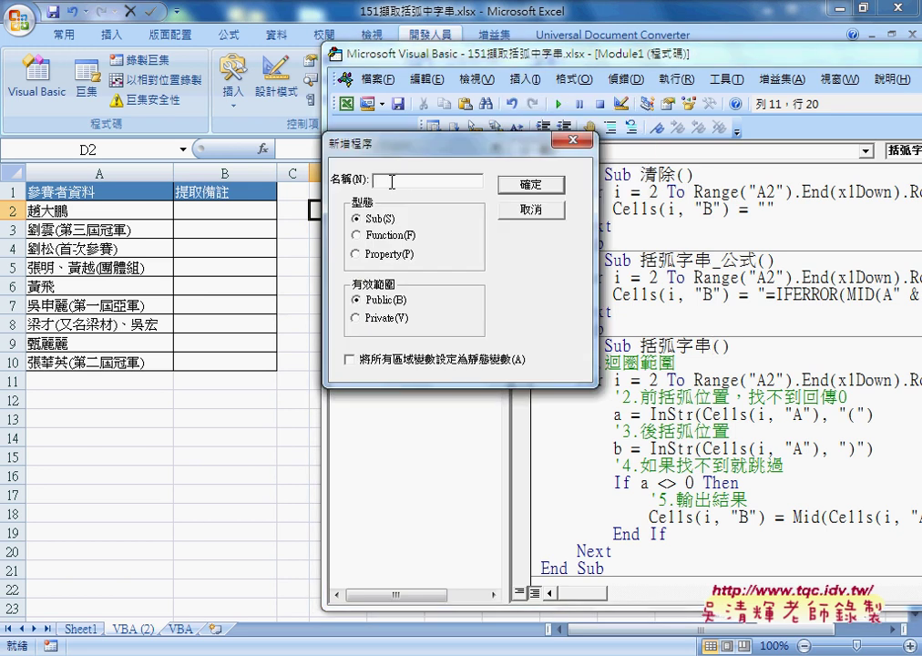
{"action": "left_click_drag", "start_coordinate": [421, 134], "coordinate": [607, 219]}
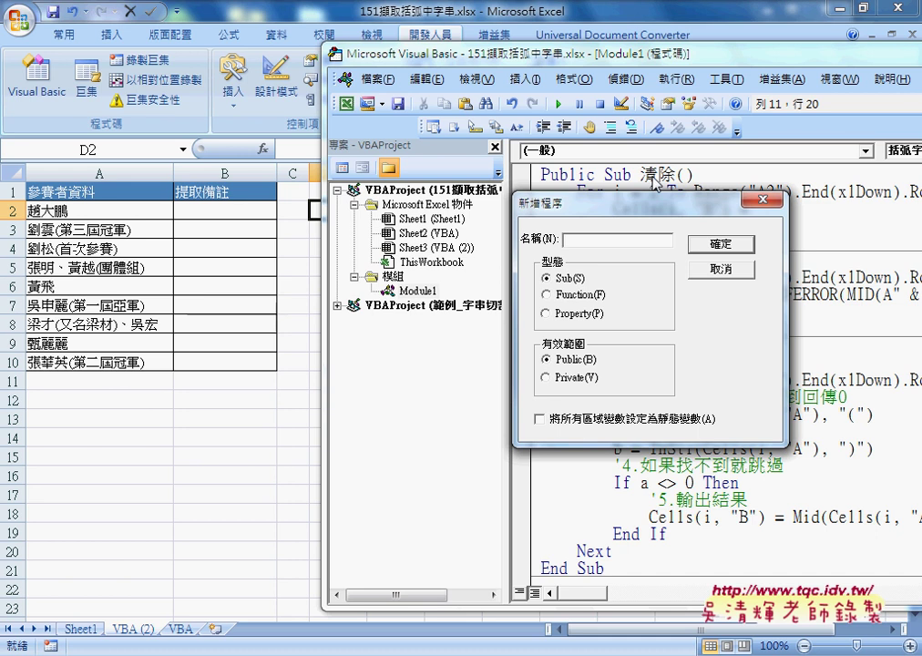
{"action": "left_click", "coordinate": [726, 272]}
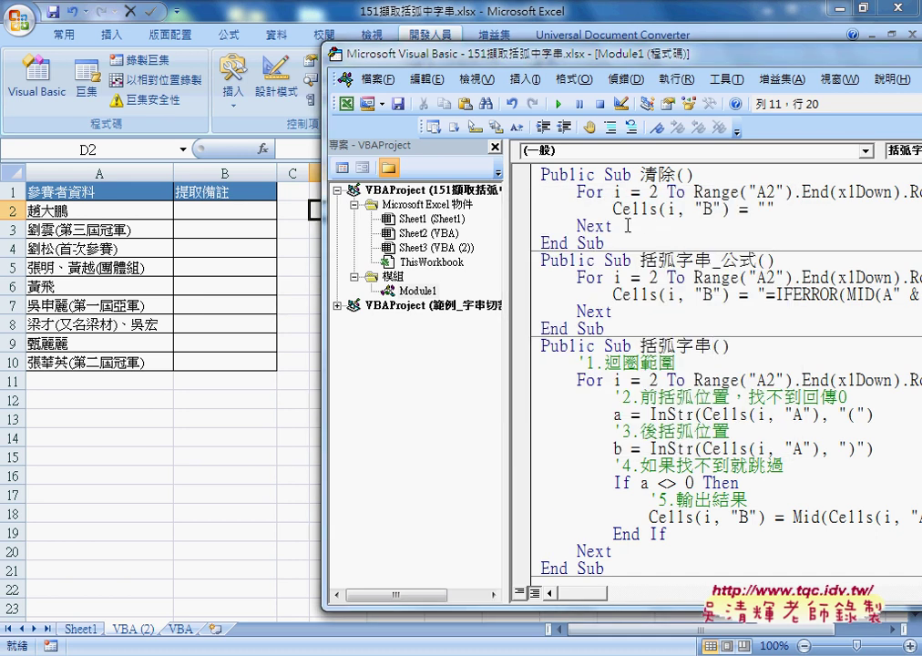
{"action": "left_click_drag", "start_coordinate": [522, 228], "coordinate": [523, 196]}
Delete the old loop from 清除 and mark the Sub header and macro name.
{"action": "key", "text": "Delete"}
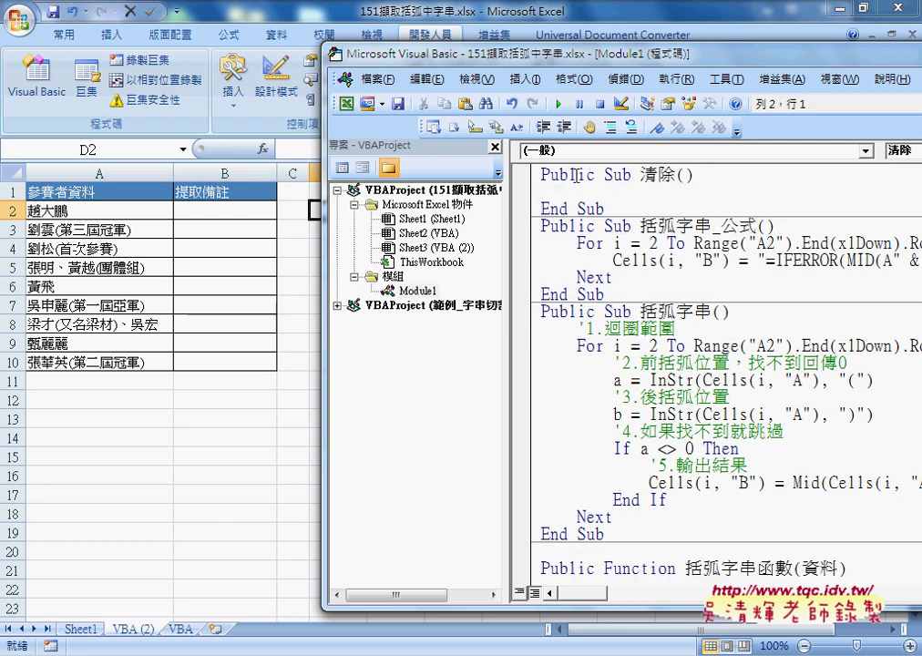
{"action": "left_click", "coordinate": [604, 175]}
{"action": "left_click_drag", "start_coordinate": [604, 175], "coordinate": [631, 175]}
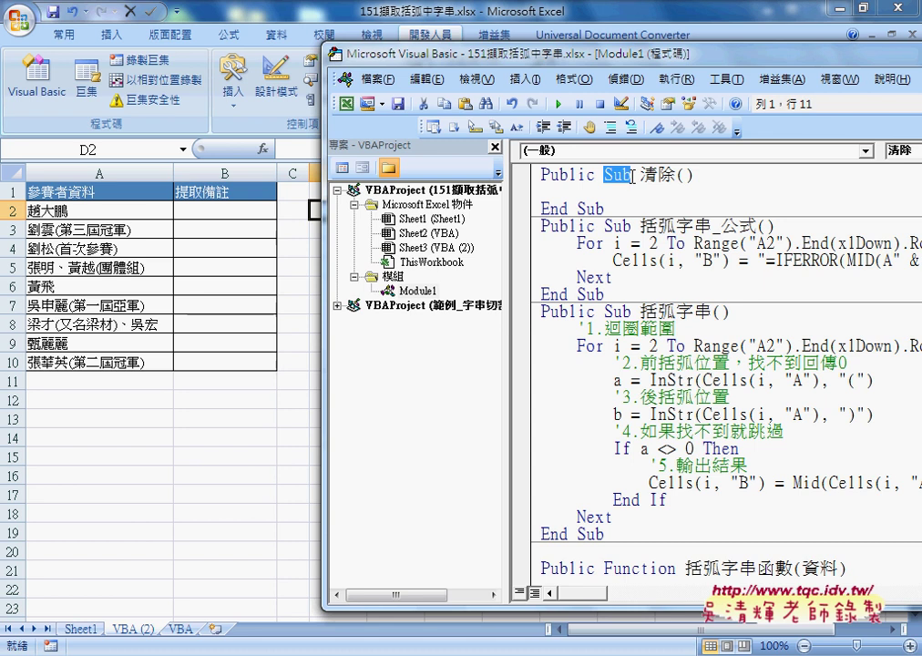
{"action": "double_click", "coordinate": [673, 176]}
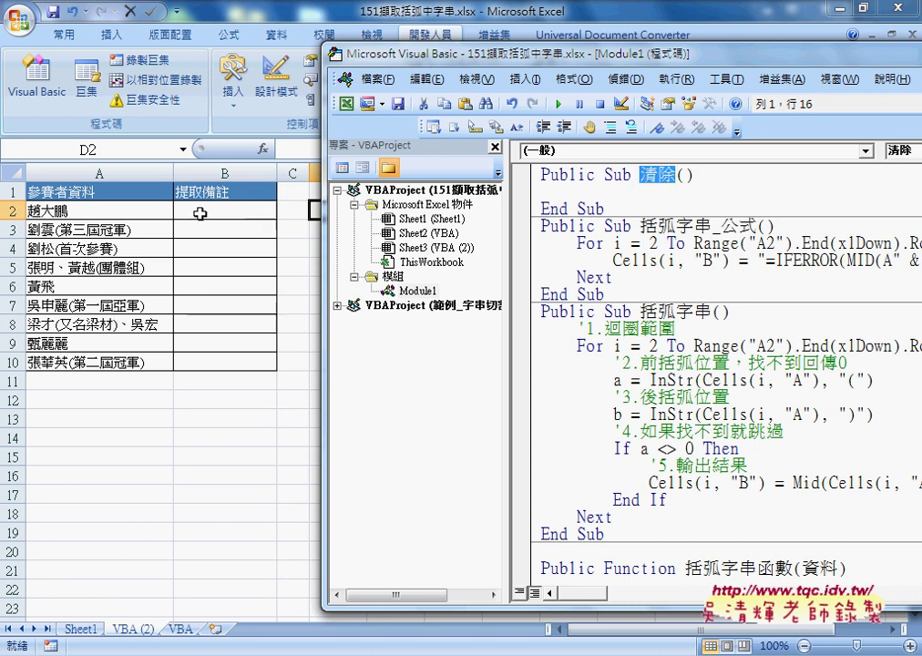
Write an empty 'for i=2 to 10' … 'next' loop with an indented body line.
{"action": "left_click", "coordinate": [579, 189]}
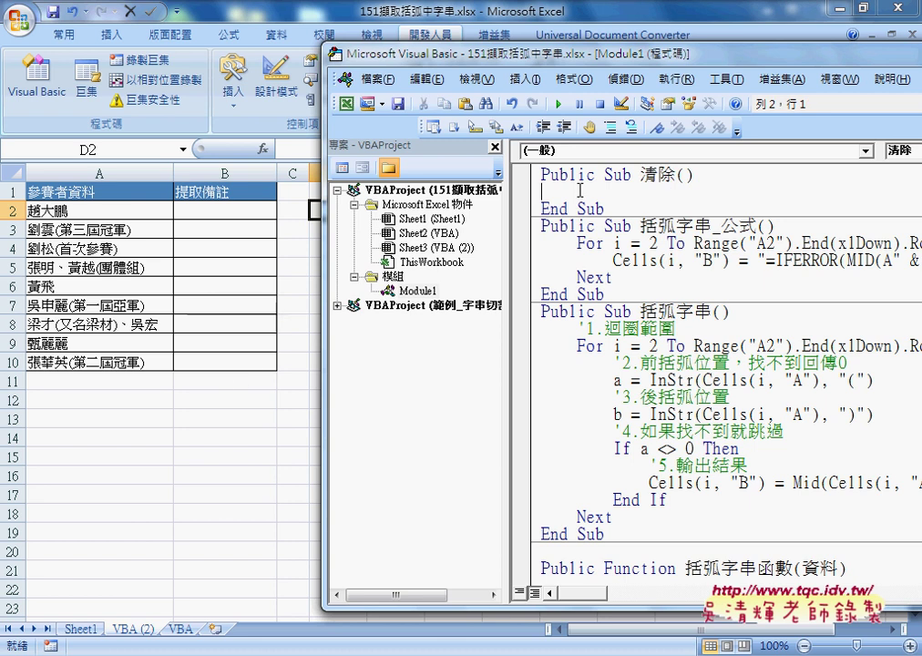
{"action": "key", "text": "Tab"}
{"action": "type", "text": "fo"}
{"action": "type", "text": "r "}
{"action": "type", "text": "i"}
{"action": "type", "text": "=2"}
{"action": "type", "text": " t"}
{"action": "type", "text": "o "}
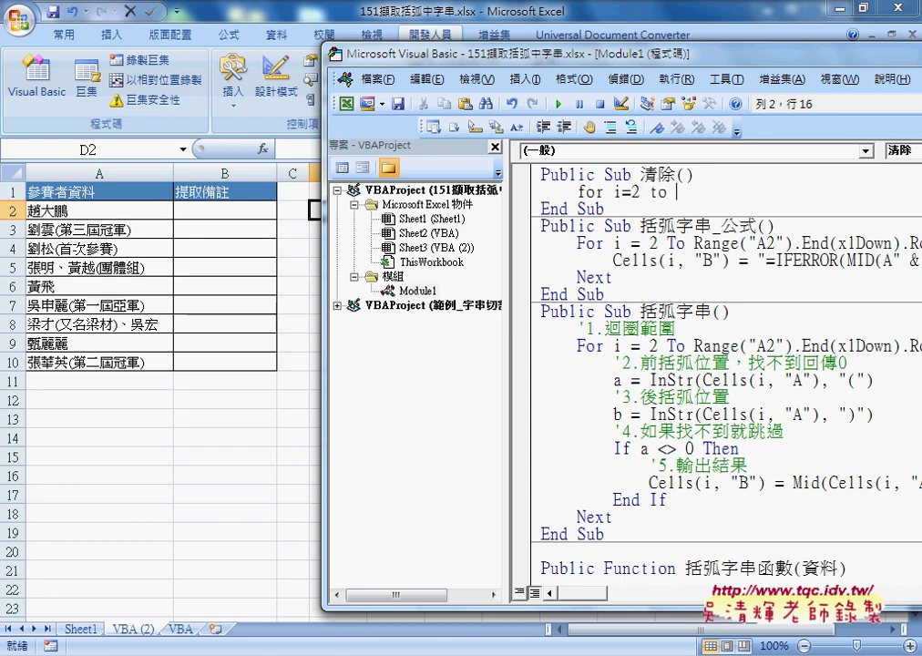
{"action": "type", "text": "10"}
{"action": "key", "text": "Return"}
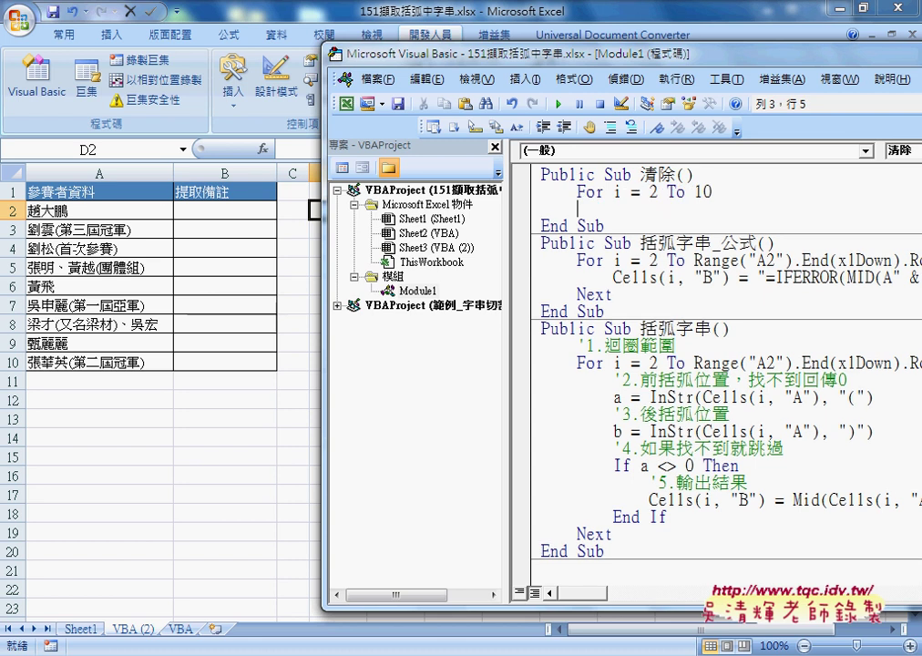
{"action": "key", "text": "Return"}
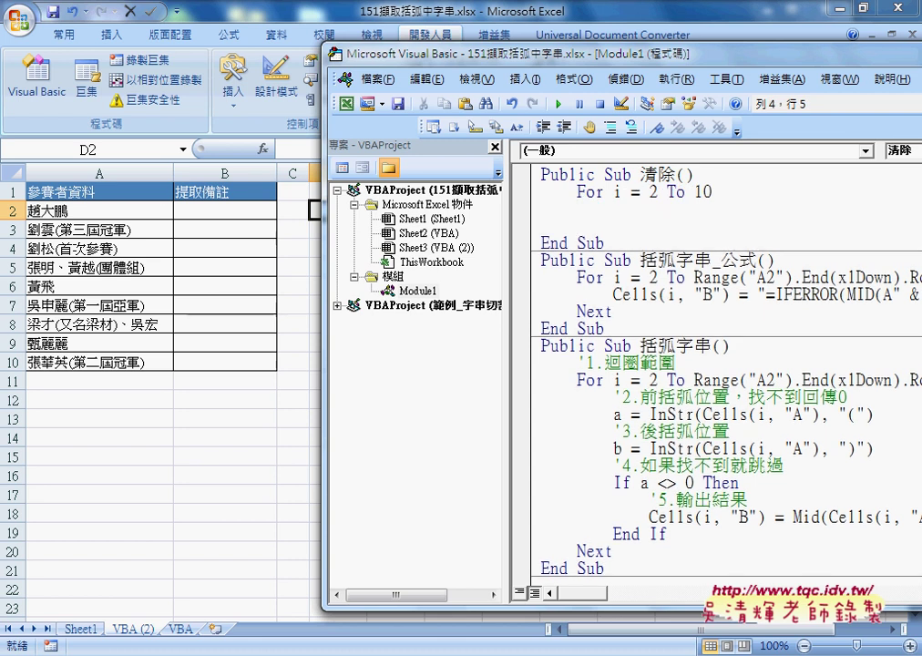
{"action": "type", "text": "next"}
{"action": "key", "text": "Up"}
{"action": "key", "text": "Tab"}
Fill the loop body with Cells(i, "B") = "" to clear column B.
{"action": "type", "text": "ce"}
{"action": "type", "text": "lls"}
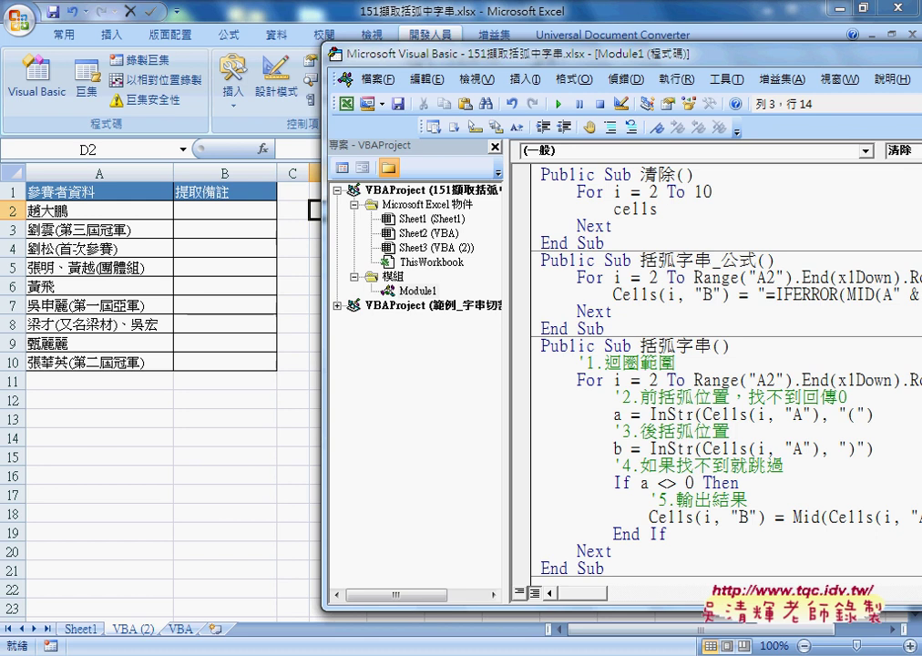
{"action": "type", "text": "("}
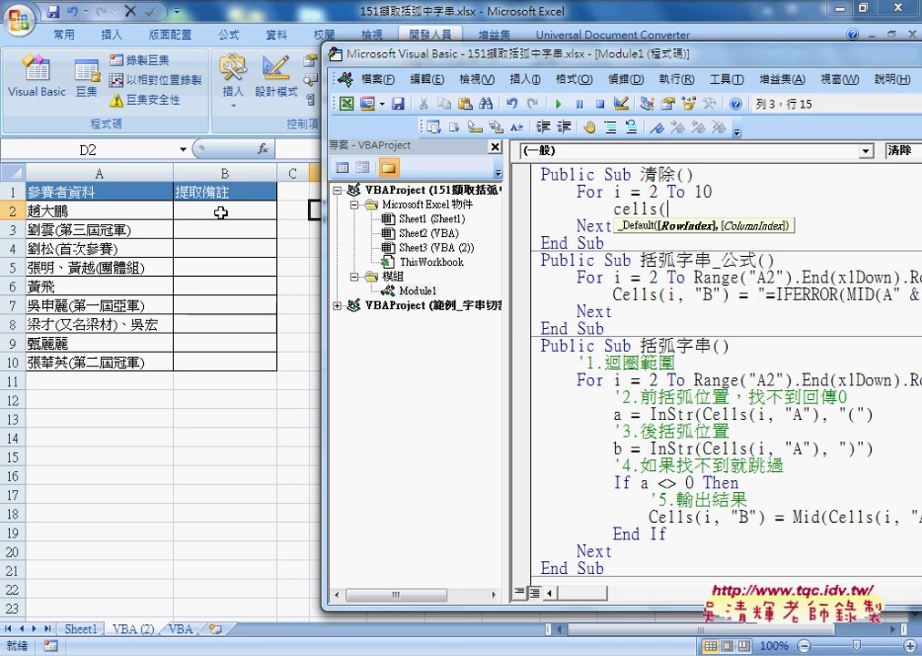
{"action": "type", "text": "i"}
{"action": "type", "text": ","}
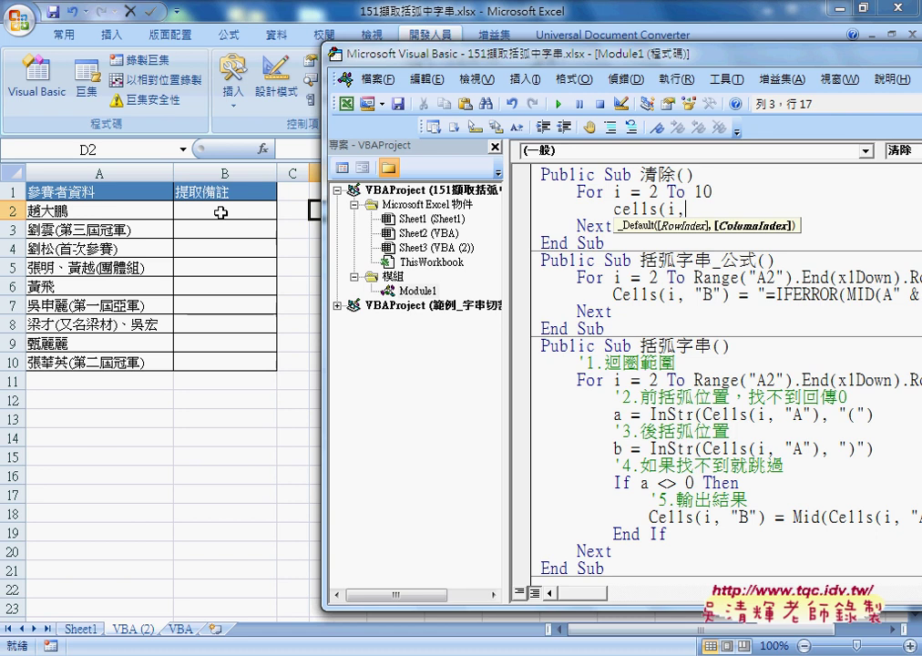
{"action": "type", "text": "\""}
{"action": "type", "text": "B"}
{"action": "type", "text": "\")"}
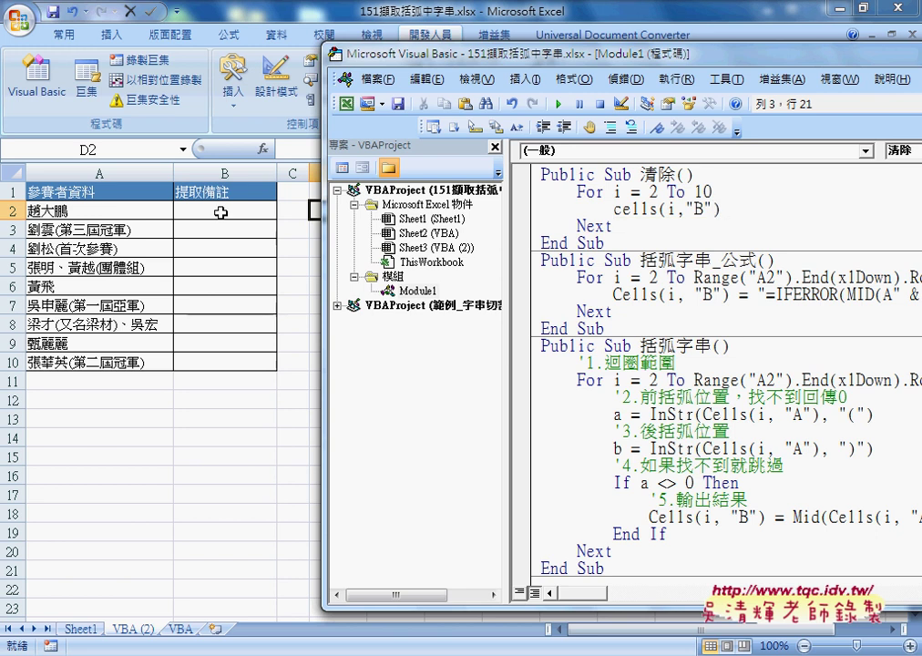
{"action": "key", "text": "Left"}
{"action": "key", "text": "Left"}
{"action": "key", "text": "Left"}
{"action": "key", "text": "Left"}
{"action": "key", "text": "Delete"}
{"action": "key", "text": "Delete"}
{"action": "key", "text": "Delete"}
{"action": "type", "text": "2"}
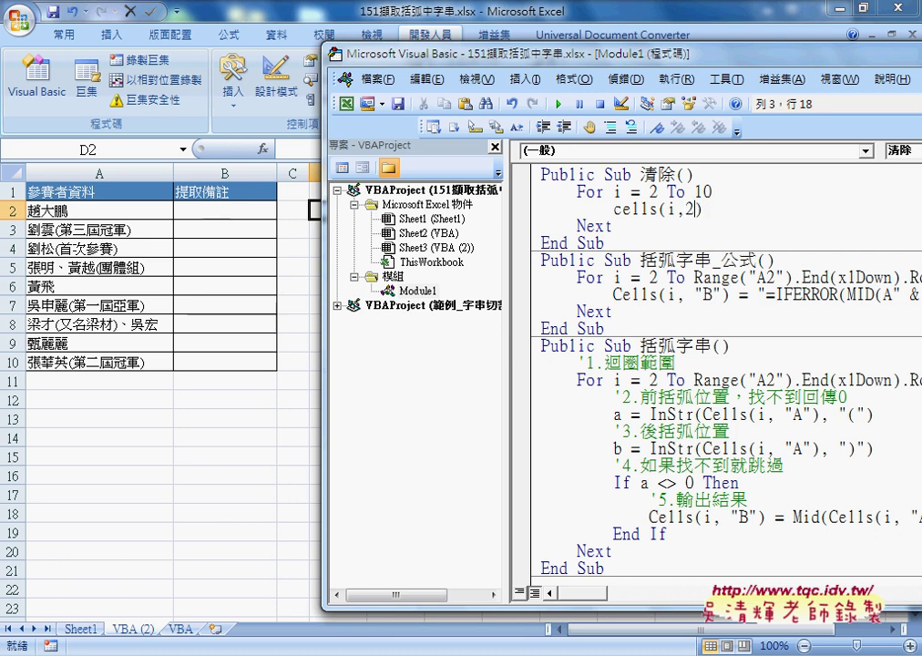
{"action": "key", "text": "ctrl+z"}
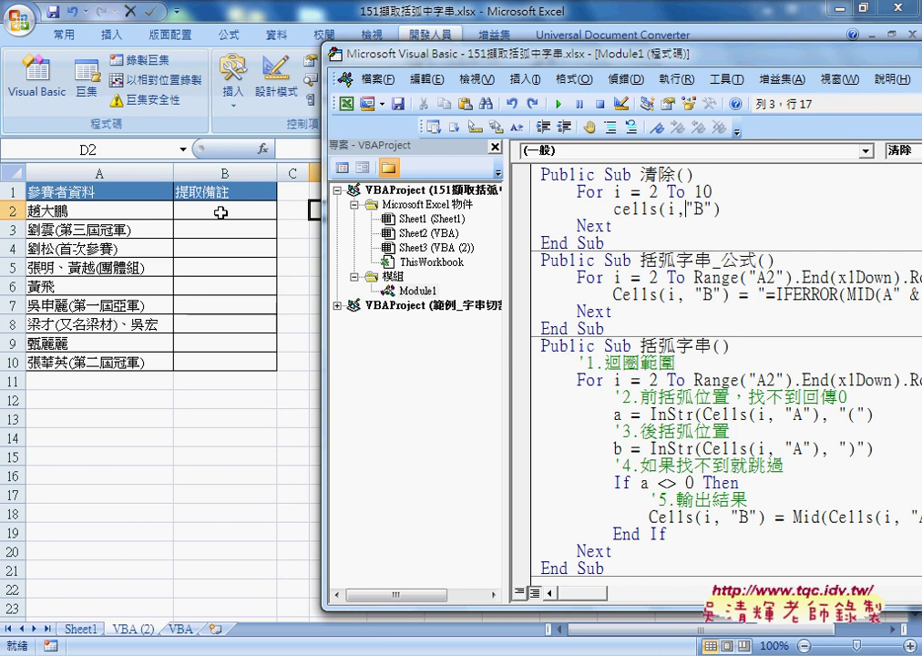
{"action": "key", "text": "End"}
{"action": "type", "text": "="}
{"action": "type", "text": "\"\""}
{"action": "left_click_drag", "start_coordinate": [730, 211], "coordinate": [744, 212]}
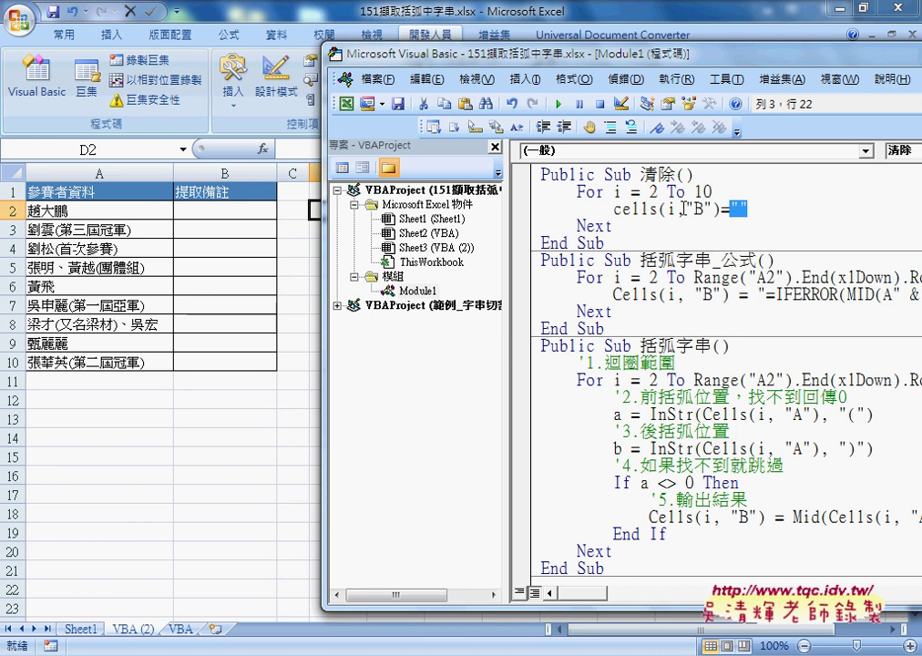
{"action": "left_click", "coordinate": [692, 279]}
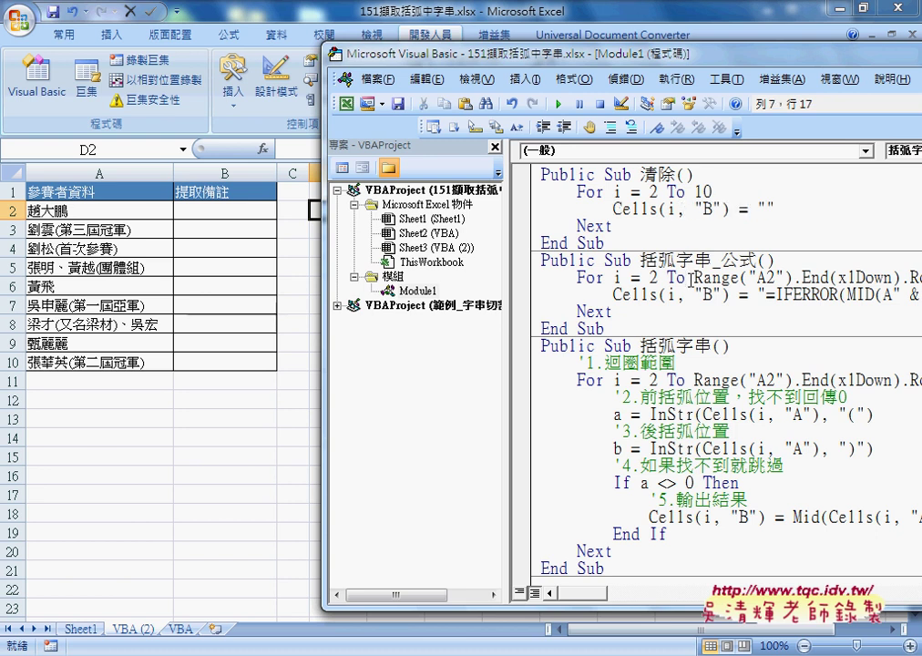
Run the fill macro, then run 清除 to empty column B, and select the 清除 procedure.
{"action": "key", "text": "Down"}
{"action": "key", "text": "Down"}
{"action": "key", "text": "Down"}
{"action": "left_click", "coordinate": [559, 106]}
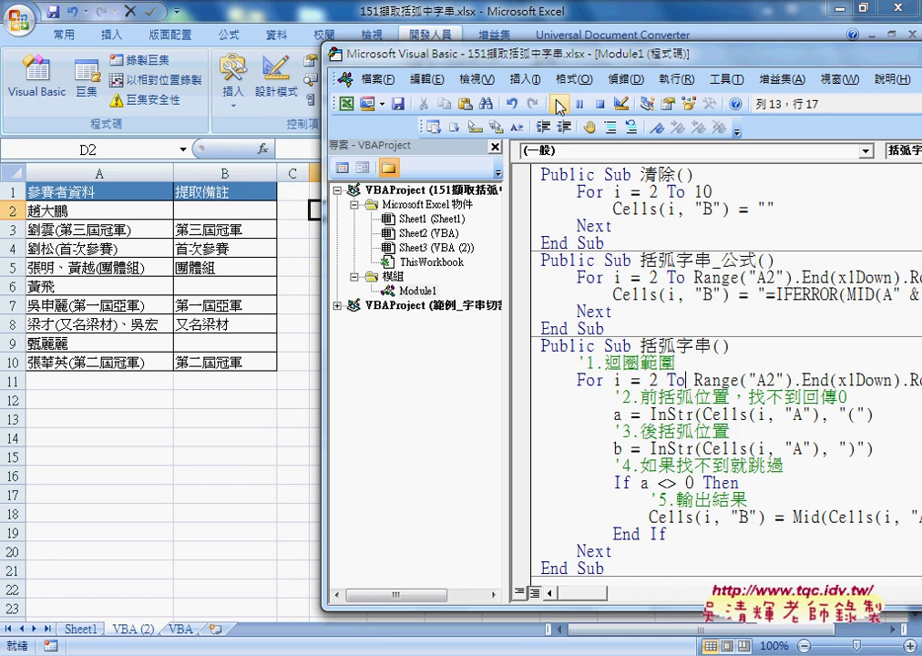
{"action": "left_click", "coordinate": [623, 207]}
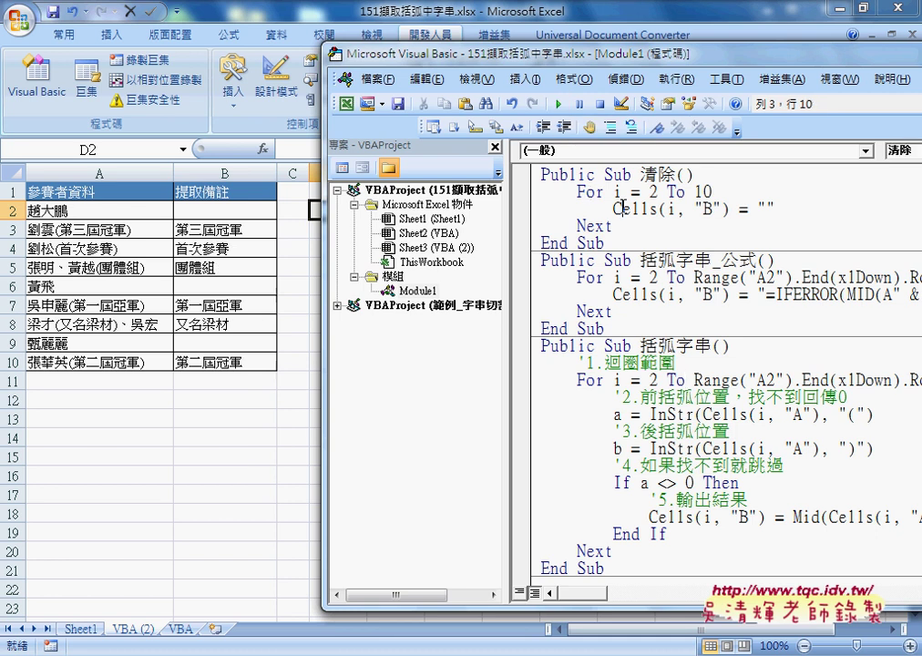
{"action": "left_click", "coordinate": [559, 106]}
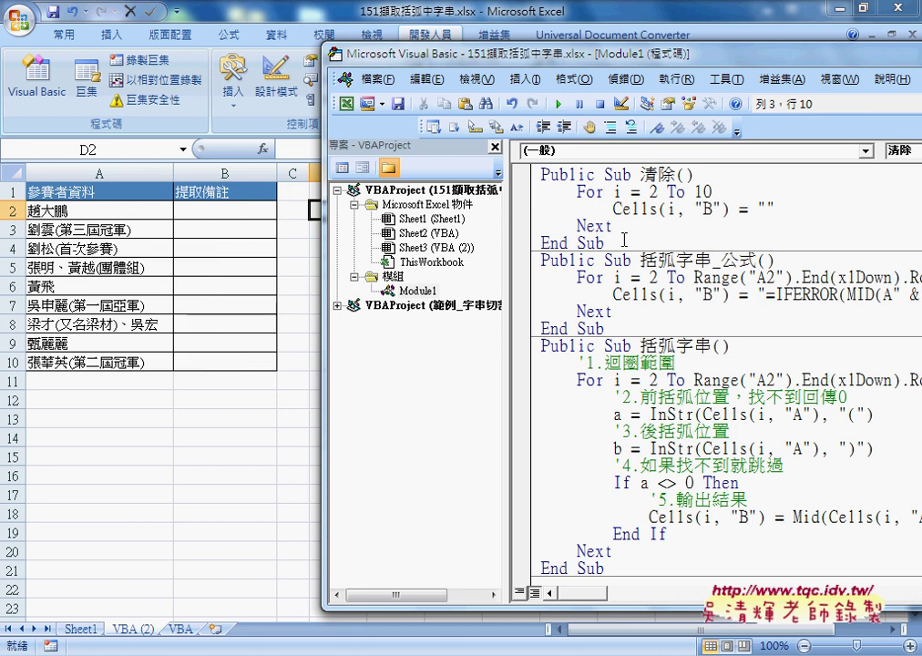
{"action": "left_click_drag", "start_coordinate": [625, 242], "coordinate": [428, 138]}
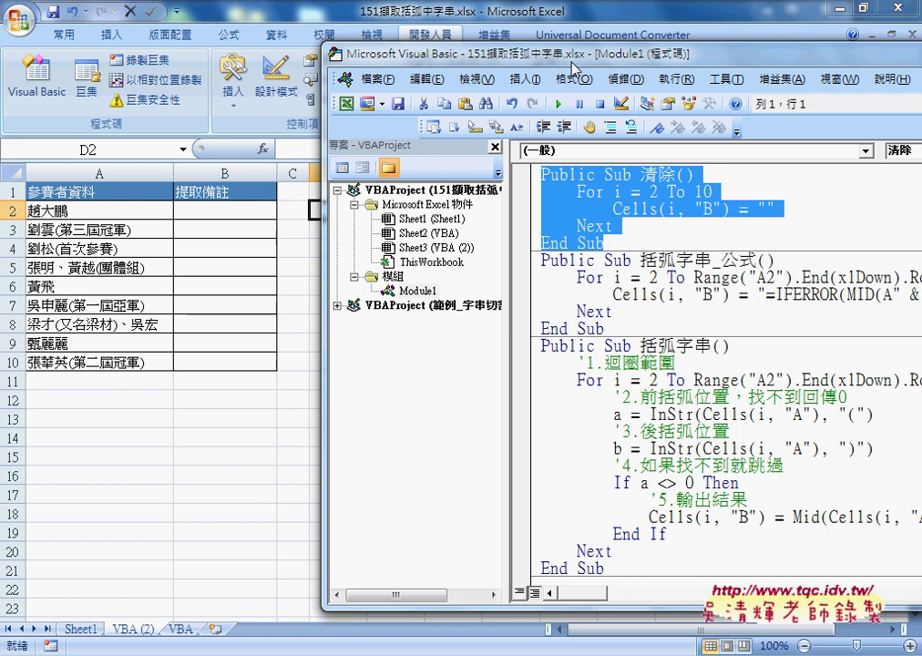
{"action": "left_click_drag", "start_coordinate": [574, 68], "coordinate": [643, 59]}
{"action": "left_click", "coordinate": [696, 201]}
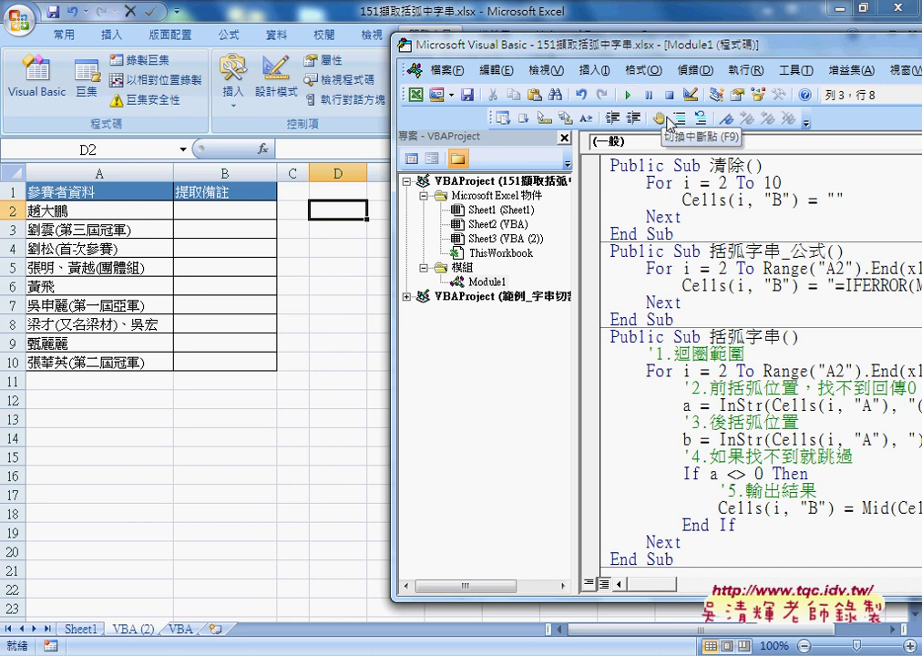
Reselect 清除 and highlight its fixed loop limit 10, then return to the worksheet.
{"action": "left_click_drag", "start_coordinate": [595, 233], "coordinate": [595, 173]}
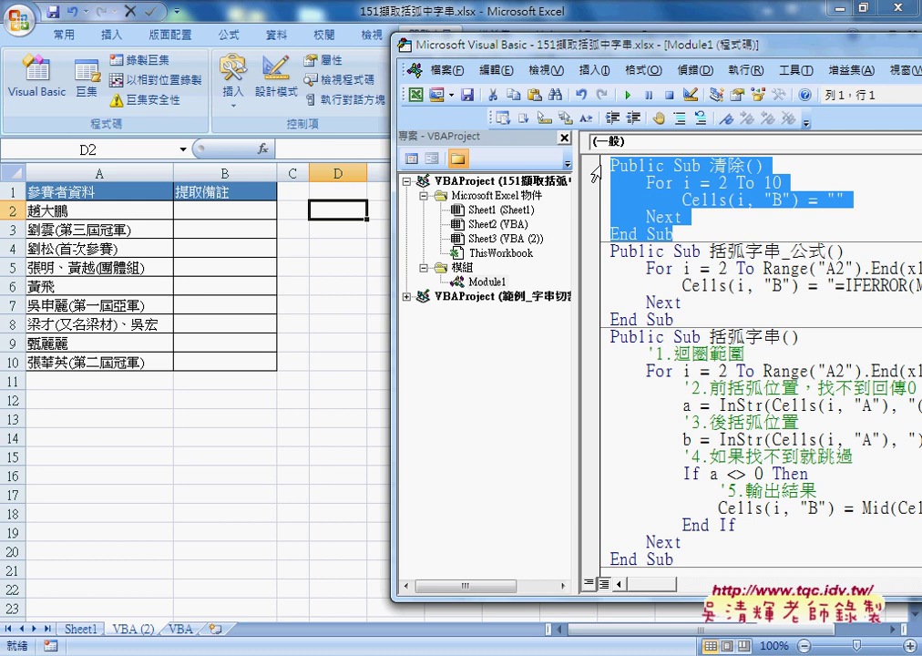
{"action": "left_click", "coordinate": [782, 184]}
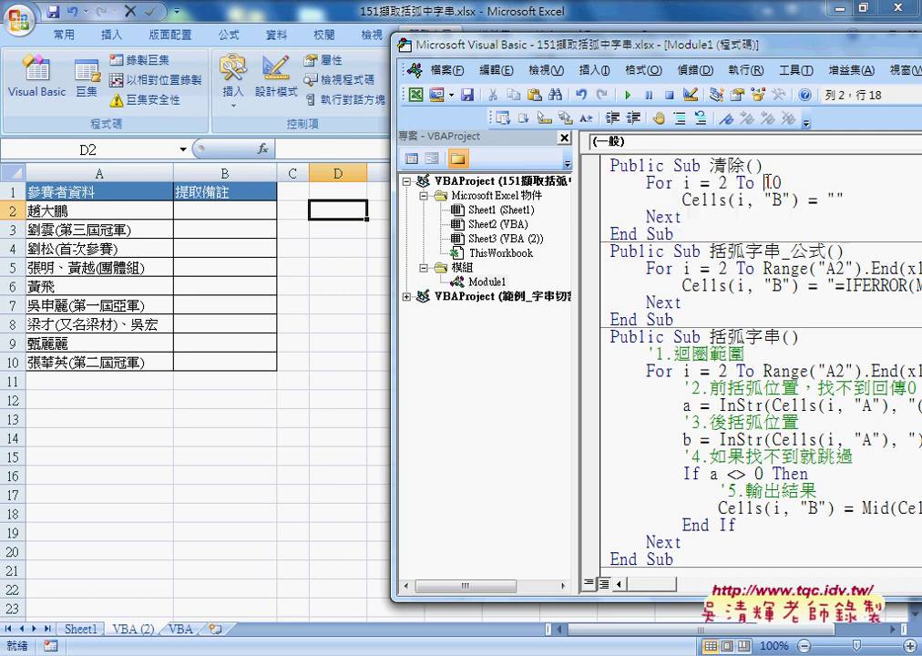
{"action": "double_click", "coordinate": [777, 183]}
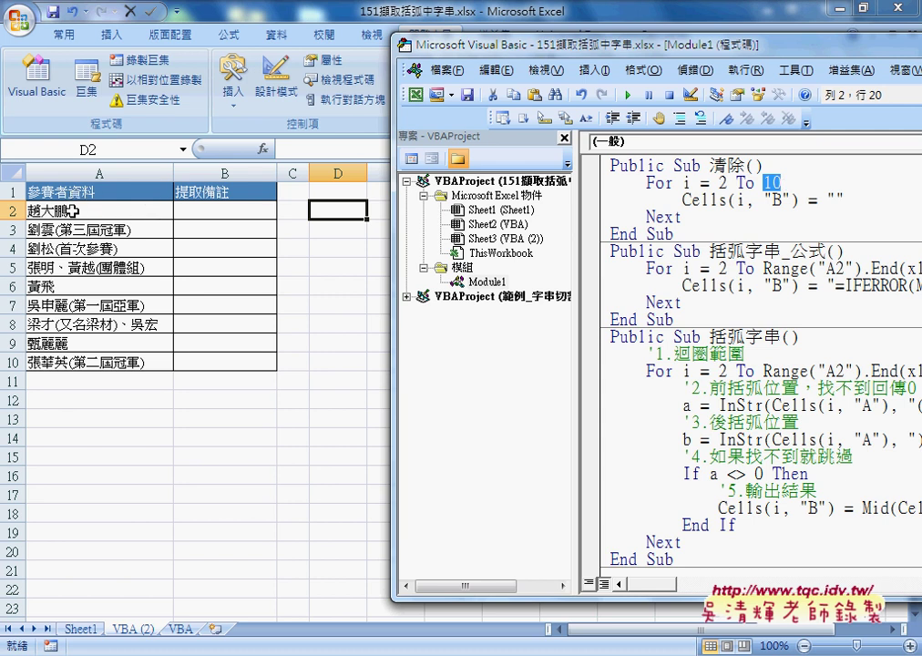
{"action": "left_click", "coordinate": [78, 210]}
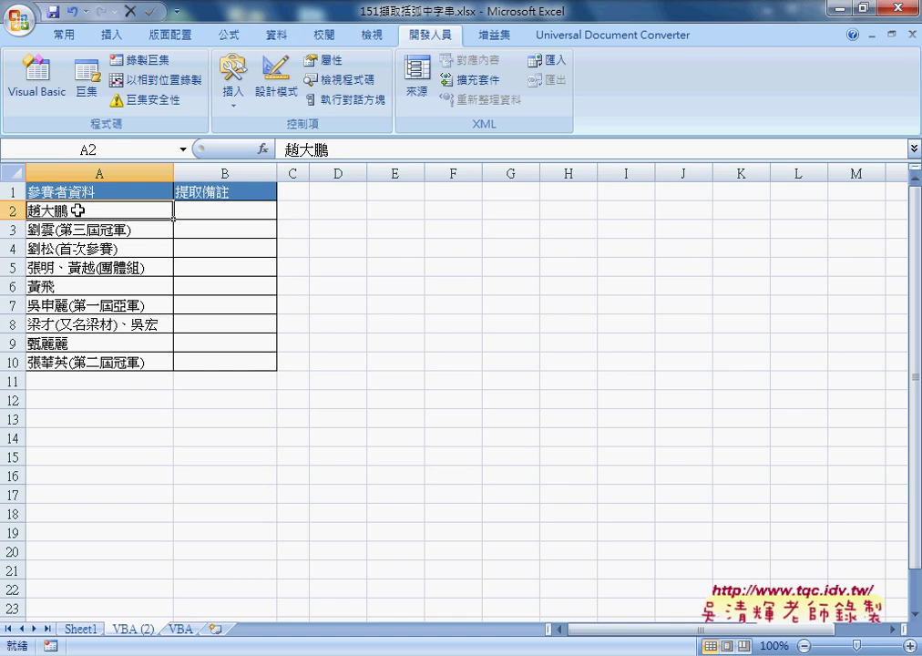
Jump to column A's last name at row 10, then bring back the Visual Basic editor.
{"action": "key", "text": "ctrl+Down"}
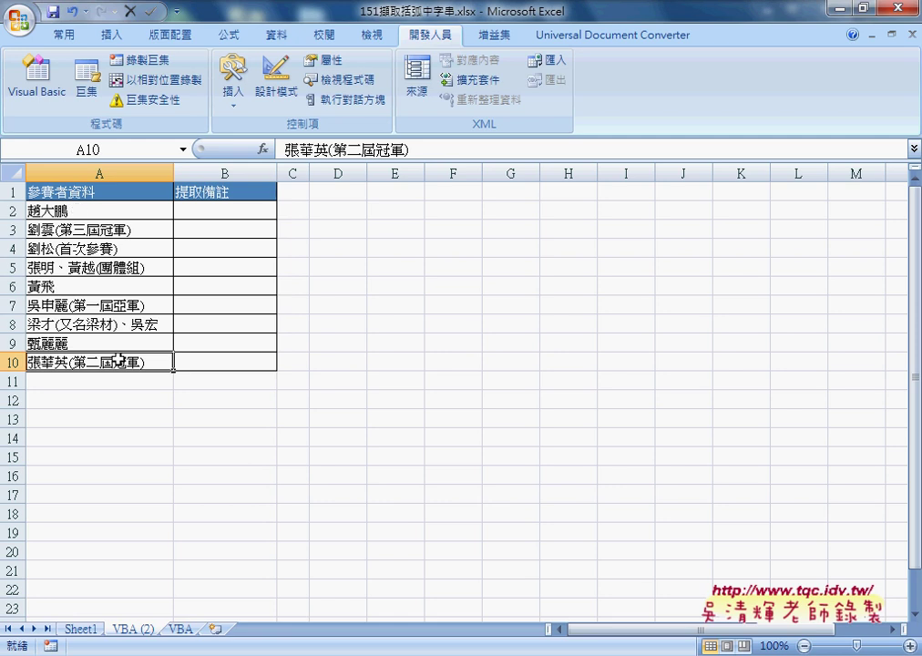
{"action": "mouse_move", "coordinate": [406, 651]}
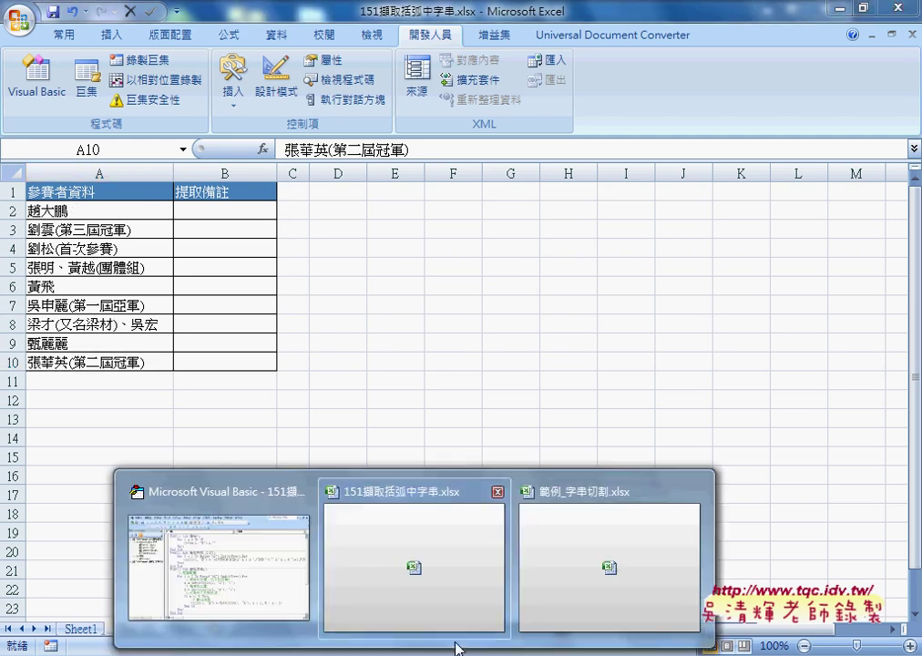
{"action": "left_click", "coordinate": [371, 556]}
{"action": "left_click_drag", "start_coordinate": [546, 44], "coordinate": [396, 42]}
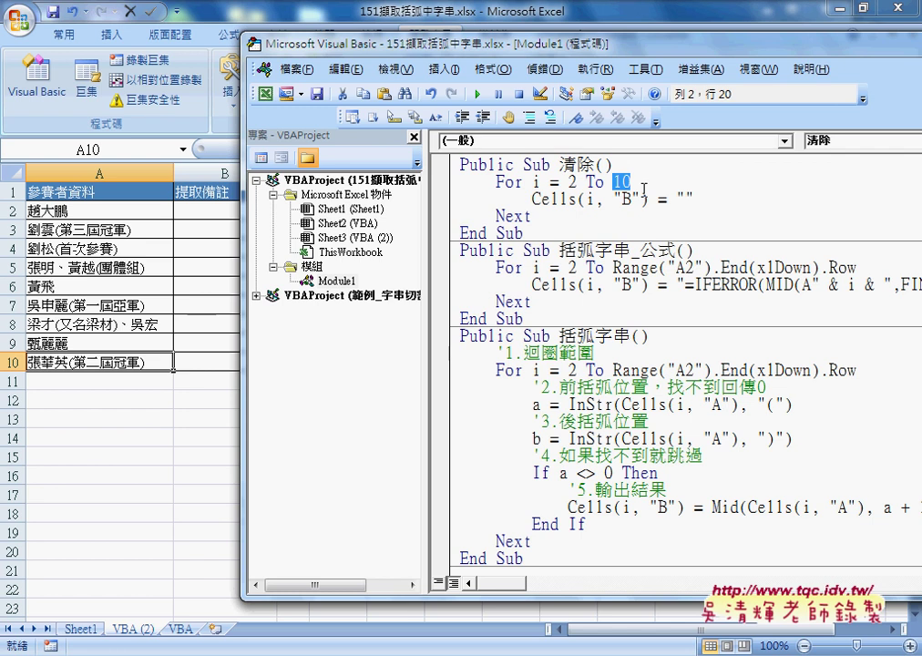
Replace the 清除 loop's fixed limit 10 with range("A2").End(xlDown), using IntelliSense for End and xlDown.
{"action": "key", "text": "BackSpace"}
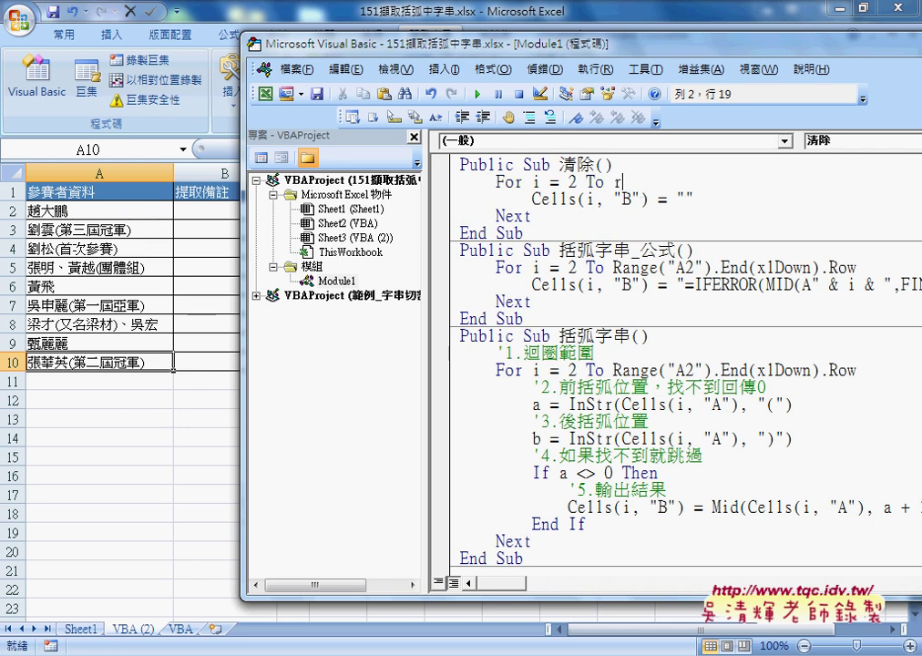
{"action": "type", "text": "rang"}
{"action": "type", "text": "e"}
{"action": "type", "text": "(\""}
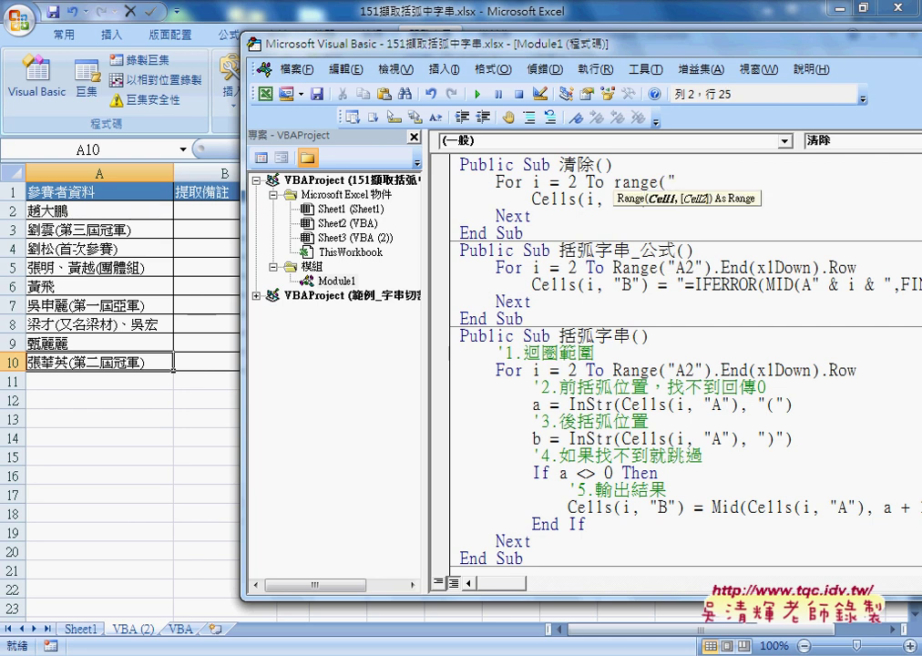
{"action": "type", "text": "A2"}
{"action": "type", "text": "\")"}
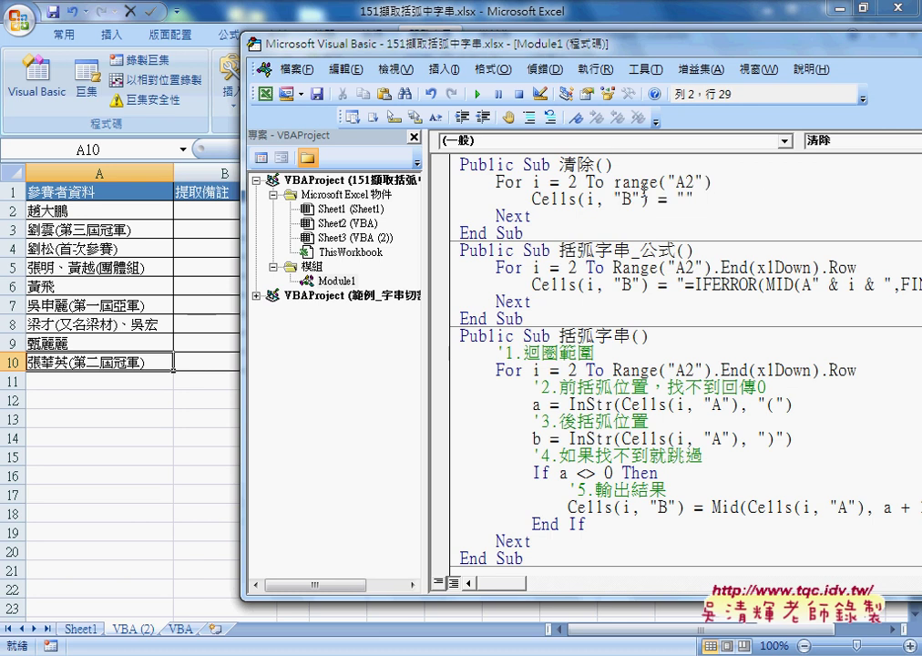
{"action": "type", "text": "."}
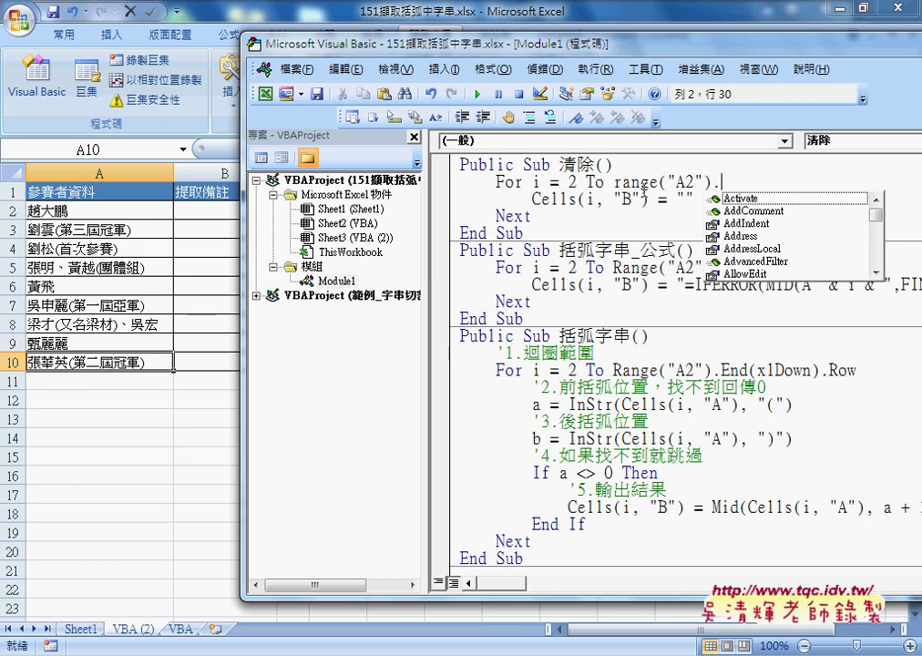
{"action": "type", "text": "E"}
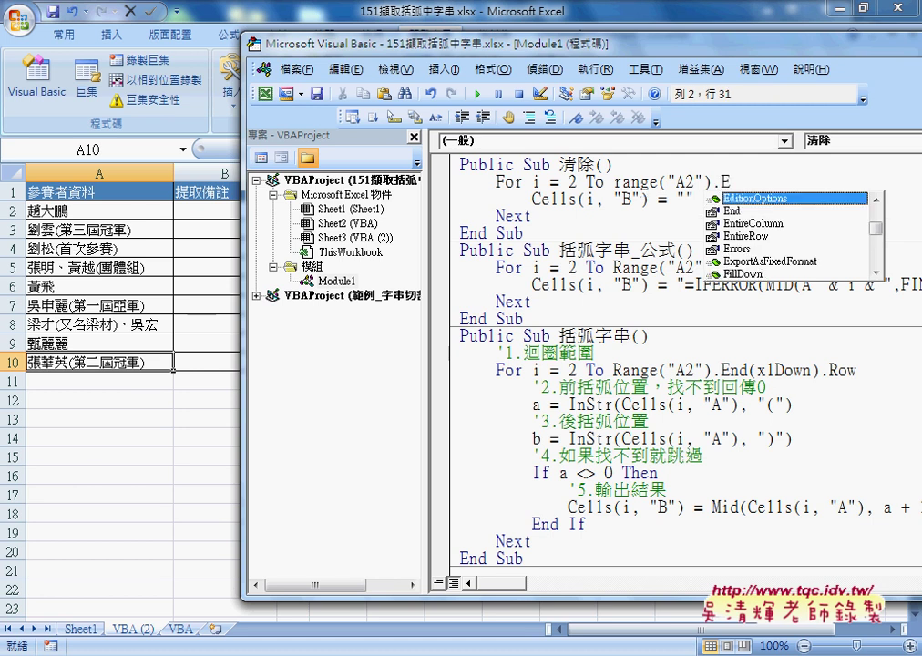
{"action": "left_click", "coordinate": [793, 211]}
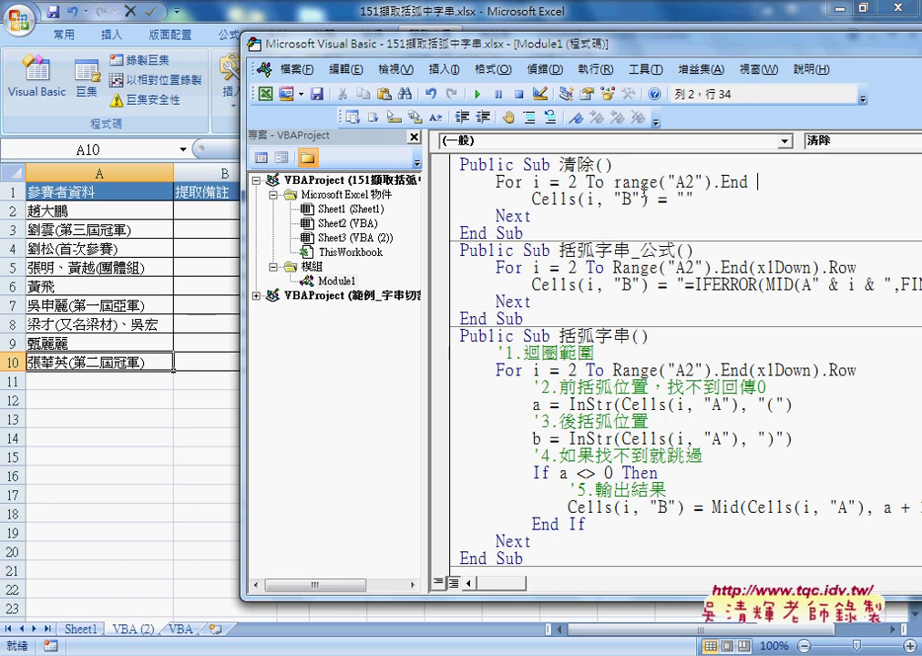
{"action": "key", "text": "BackSpace"}
{"action": "type", "text": "("}
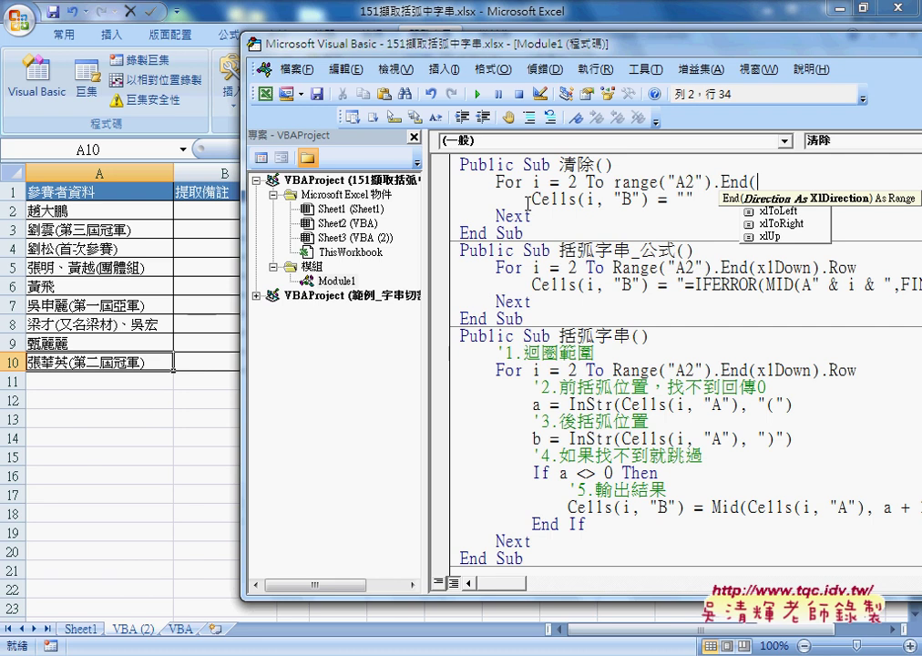
{"action": "key", "text": "Down"}
{"action": "key", "text": "Down"}
{"action": "key", "text": "Down"}
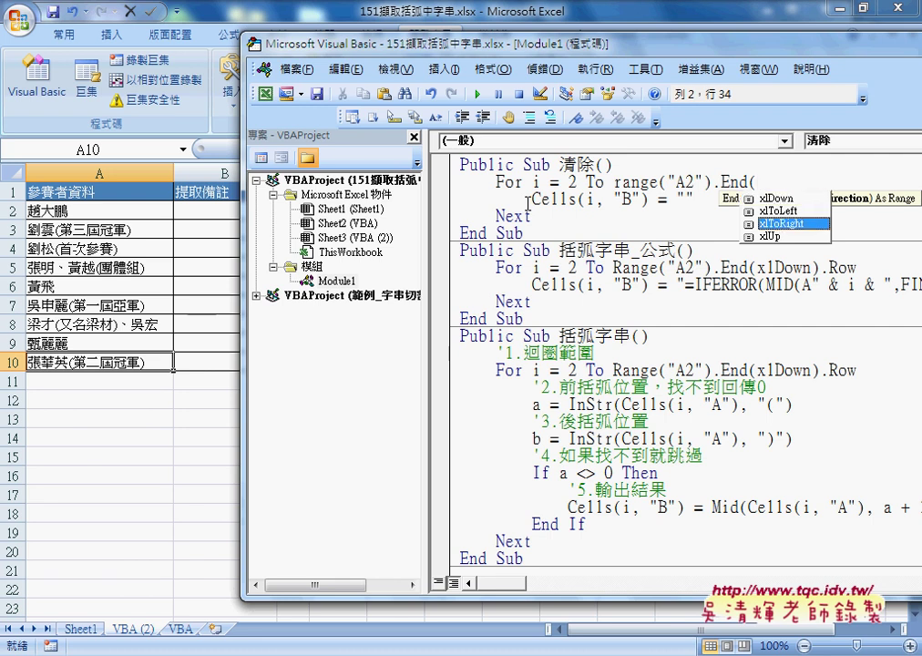
{"action": "key", "text": "Up"}
{"action": "key", "text": "Up"}
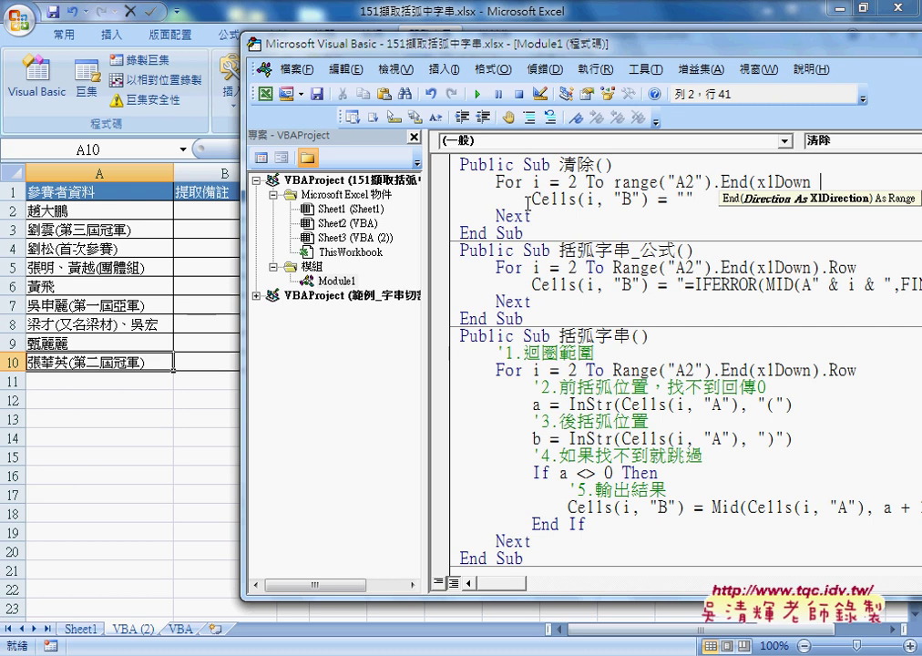
{"action": "key", "text": "BackSpace"}
{"action": "type", "text": ")"}
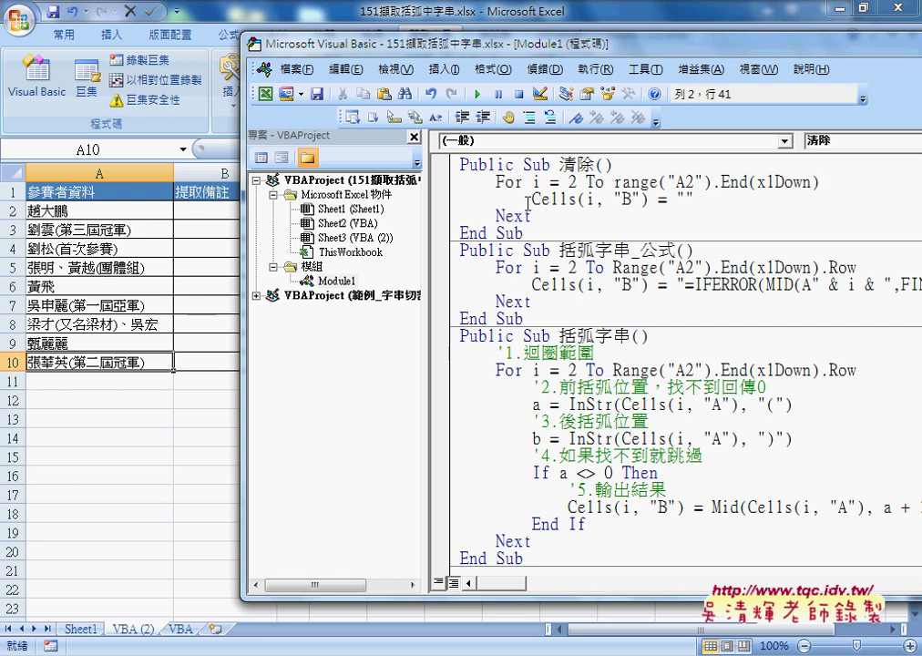
{"action": "type", "text": "."}
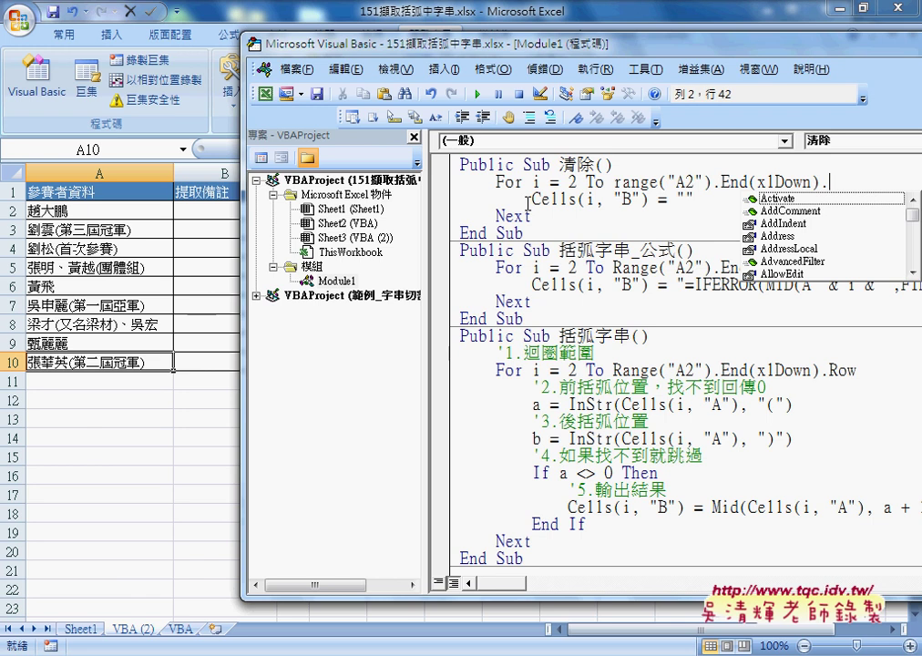
Append row so the For line reads For i = 2 To range("A2").End(xlDown).row, then underline range.
{"action": "type", "text": "ro"}
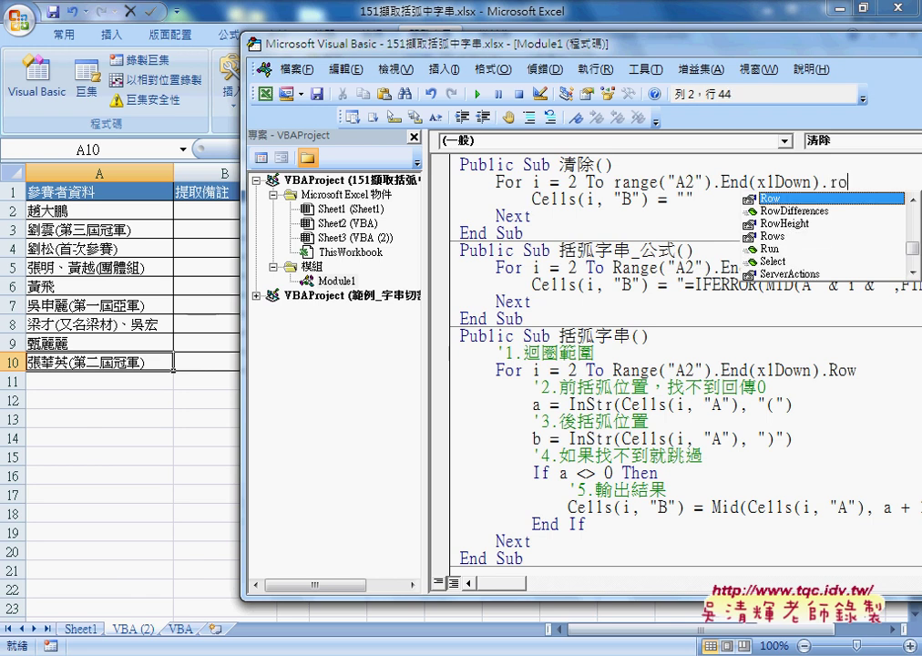
{"action": "type", "text": "w"}
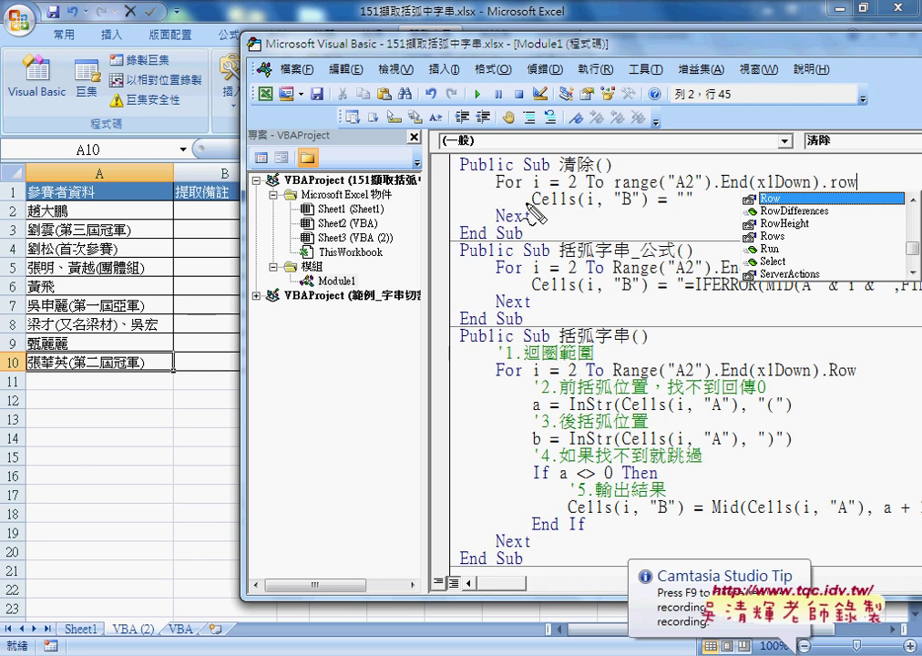
{"action": "left_click_drag", "start_coordinate": [615, 190], "coordinate": [651, 210]}
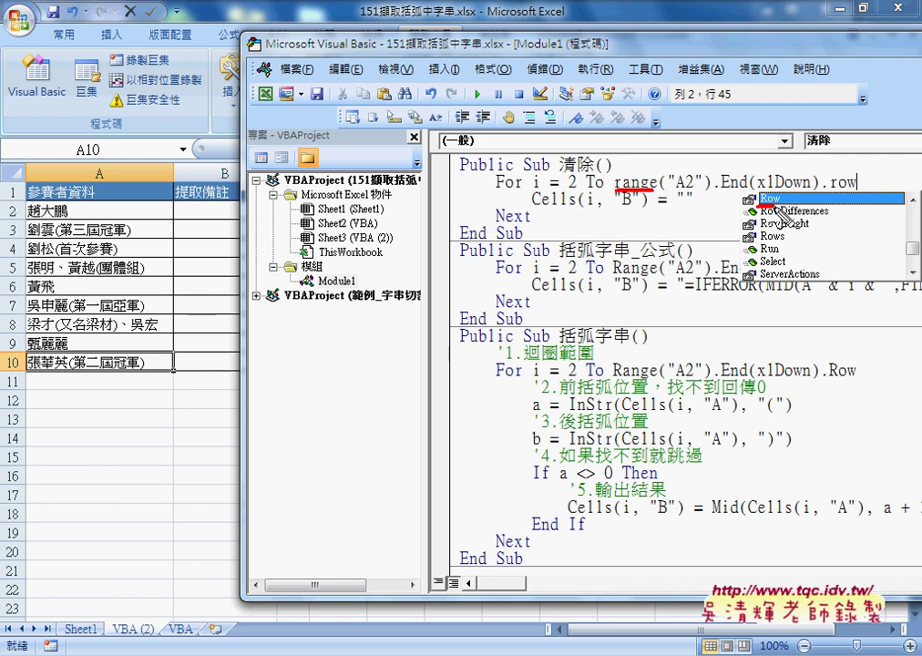
{"action": "left_click_drag", "start_coordinate": [758, 193], "coordinate": [767, 206]}
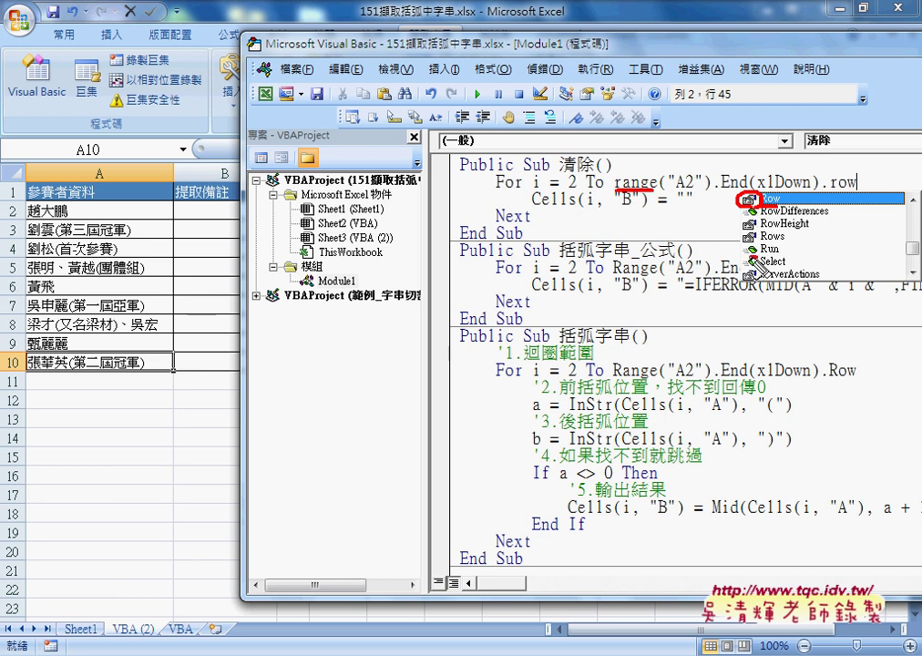
{"action": "left_click_drag", "start_coordinate": [744, 269], "coordinate": [758, 269]}
{"action": "left_click_drag", "start_coordinate": [745, 268], "coordinate": [781, 268]}
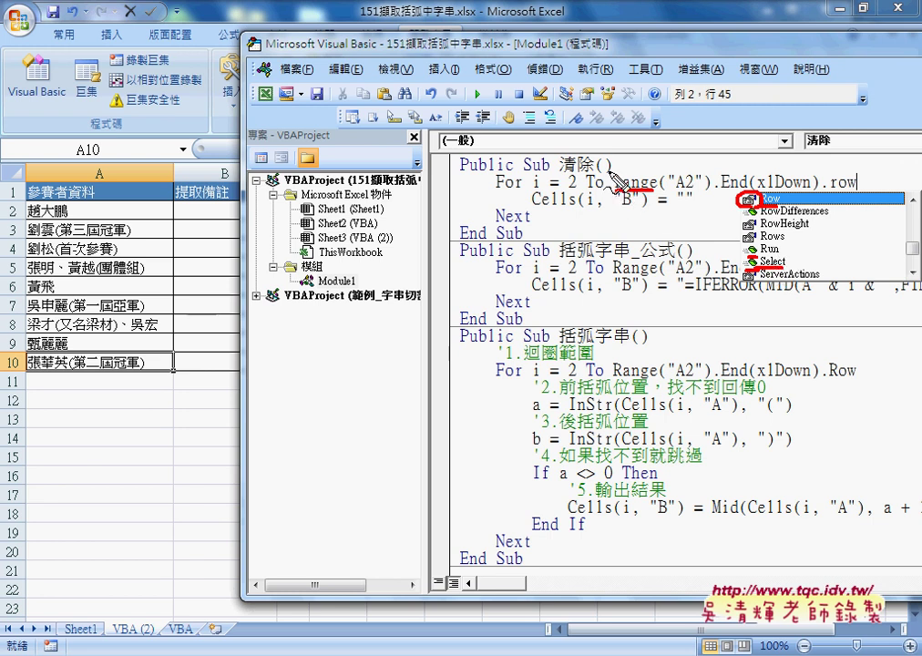
{"action": "mouse_move", "coordinate": [652, 171]}
{"action": "left_mouse_down"}
{"action": "mouse_move", "coordinate": [610, 193]}
{"action": "mouse_move", "coordinate": [627, 206]}
{"action": "left_mouse_up"}
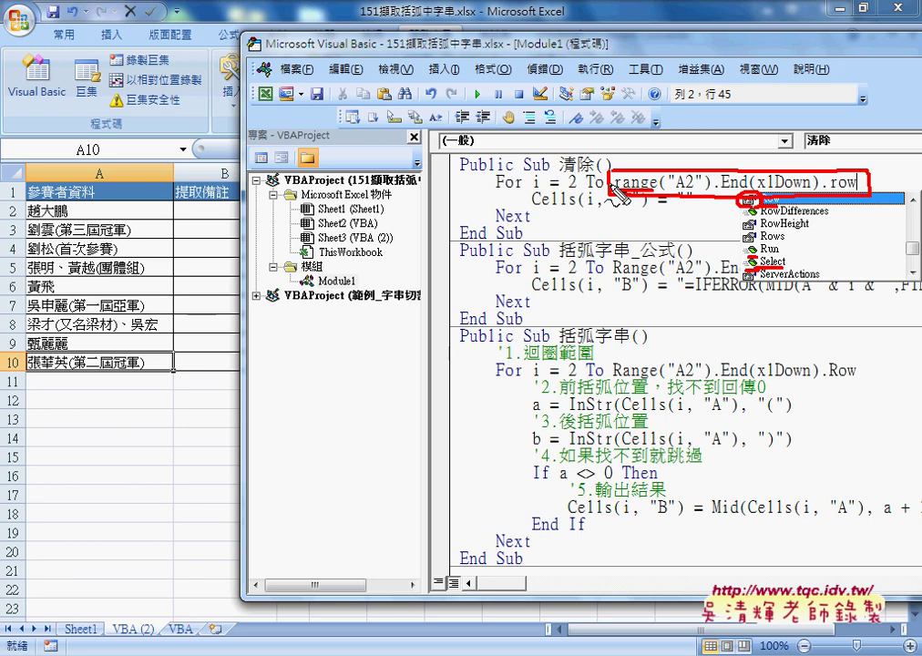
Save the workbook, accepting the privacy warning, and highlight the For loop's last-row expression.
{"action": "key", "text": "ctrl+s"}
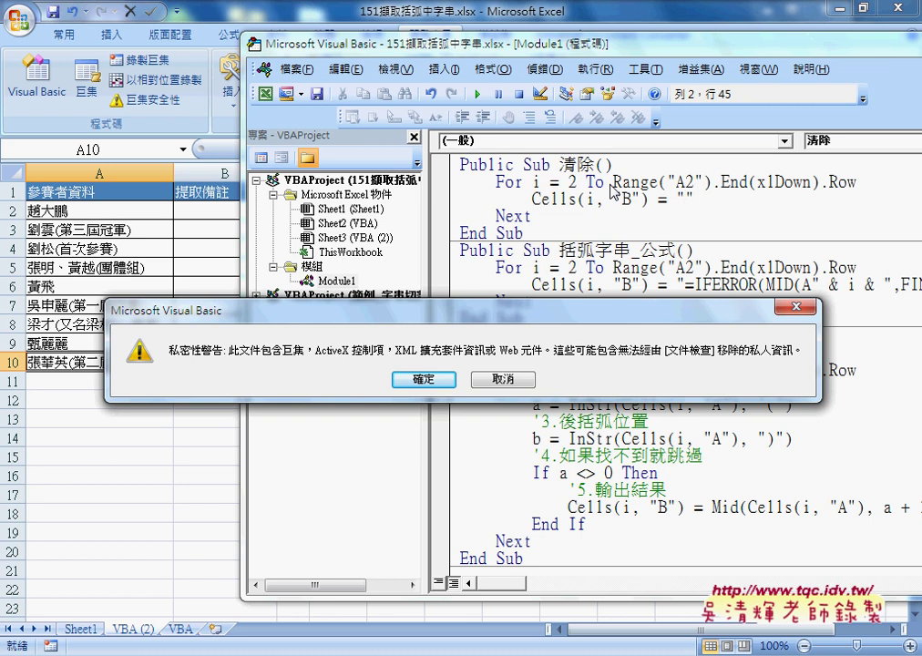
{"action": "left_click", "coordinate": [425, 379]}
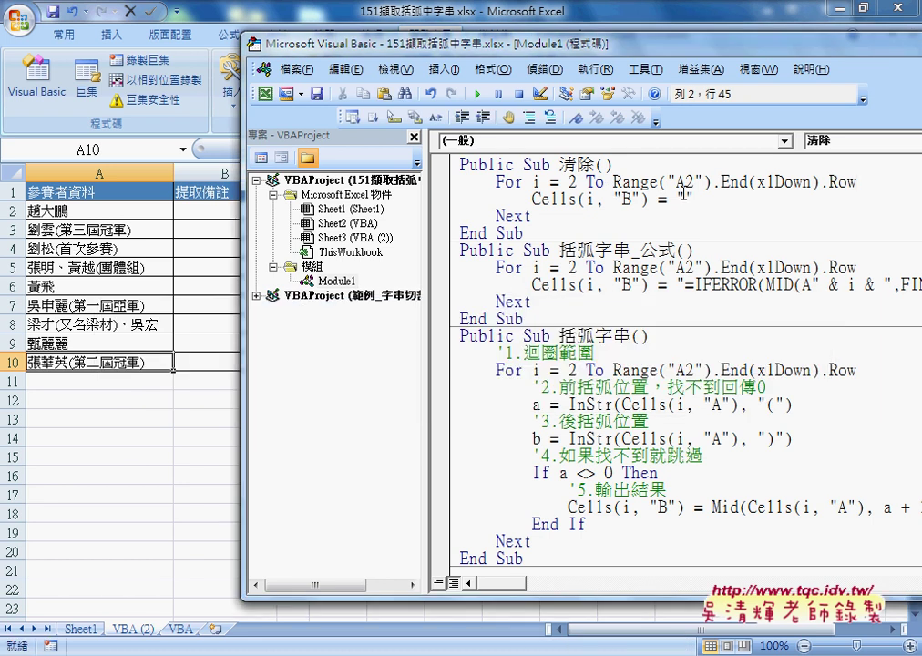
{"action": "left_click_drag", "start_coordinate": [612, 182], "coordinate": [857, 182]}
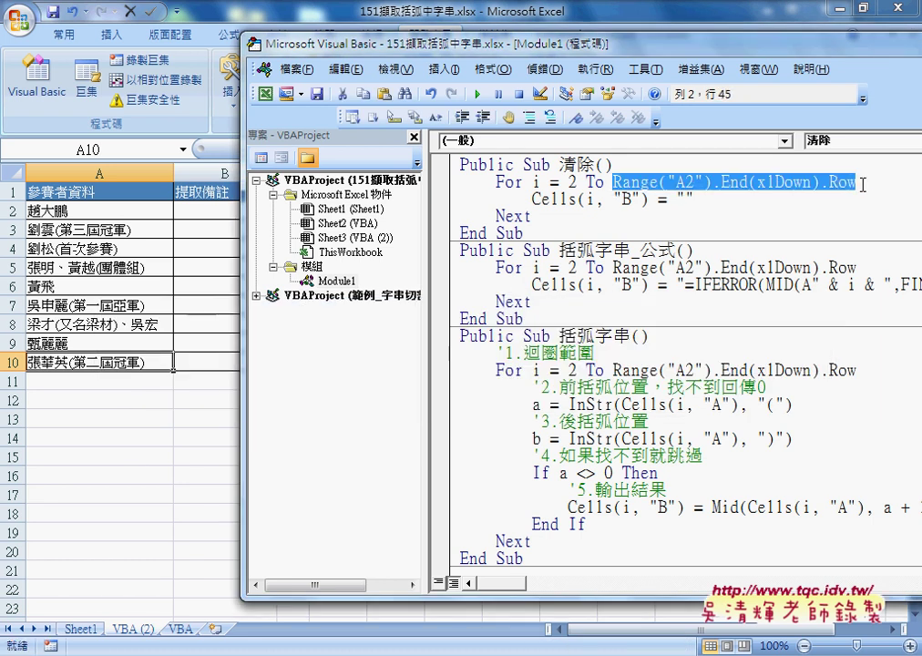
{"action": "left_click", "coordinate": [862, 185]}
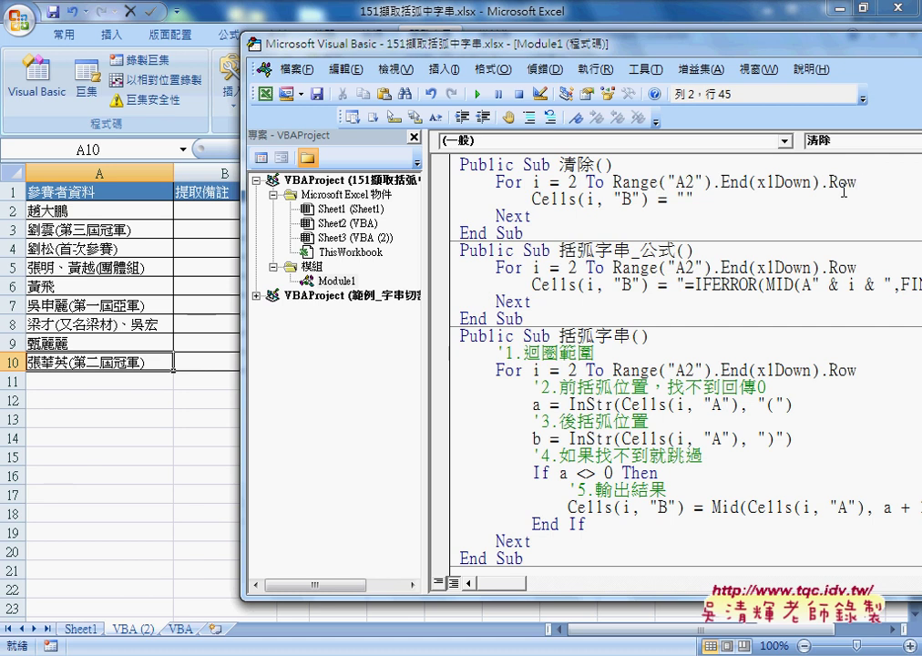
Highlight the A2 reference, the Row part and the loop range, then select the whole 清除 procedure.
{"action": "left_click", "coordinate": [714, 183]}
{"action": "left_click_drag", "start_coordinate": [612, 182], "coordinate": [818, 182]}
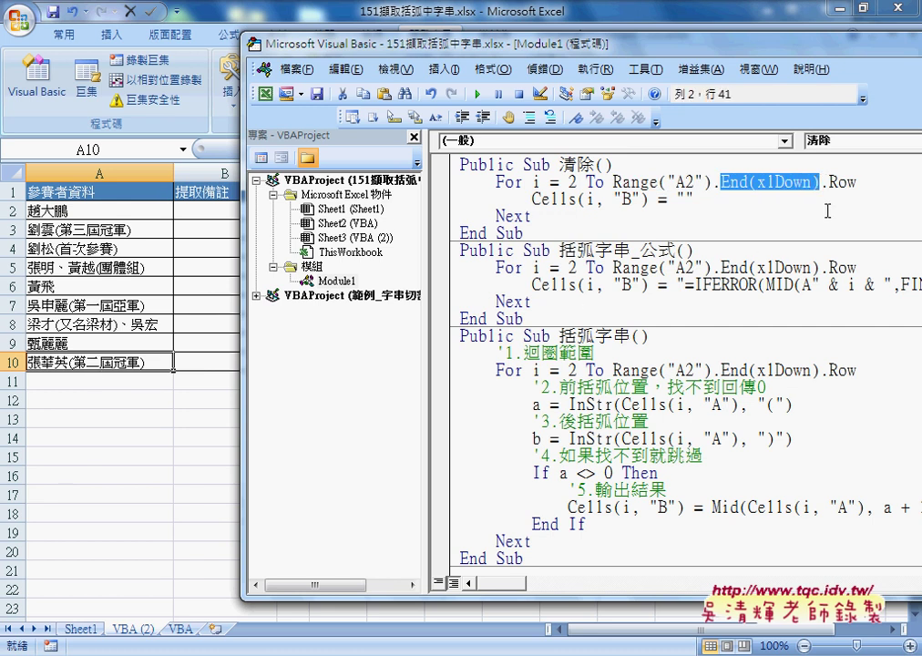
{"action": "mouse_move", "coordinate": [829, 182]}
{"action": "left_mouse_down"}
{"action": "mouse_move", "coordinate": [850, 182]}
{"action": "mouse_move", "coordinate": [613, 182]}
{"action": "left_mouse_up"}
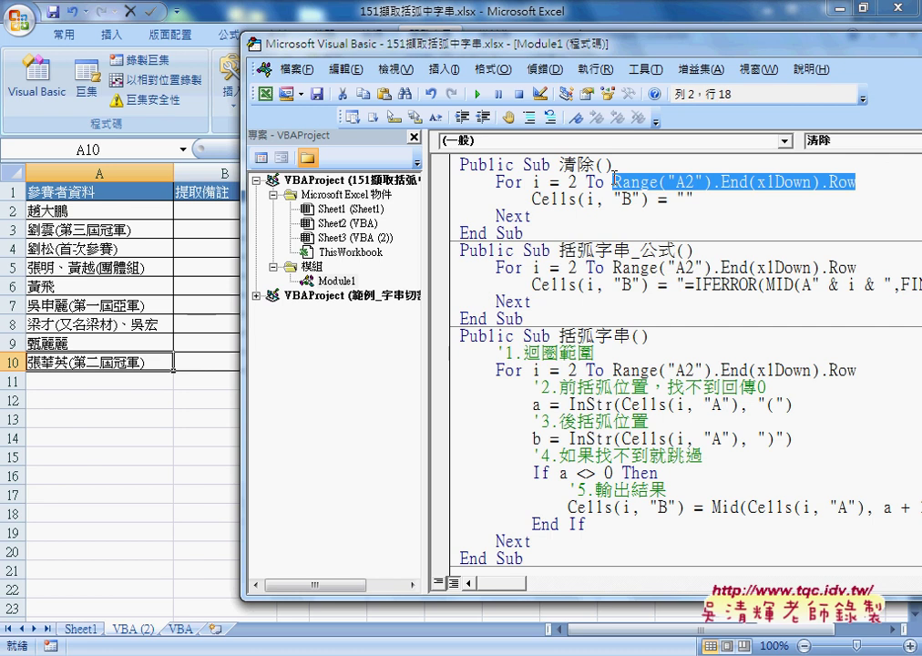
{"action": "left_click", "coordinate": [544, 200]}
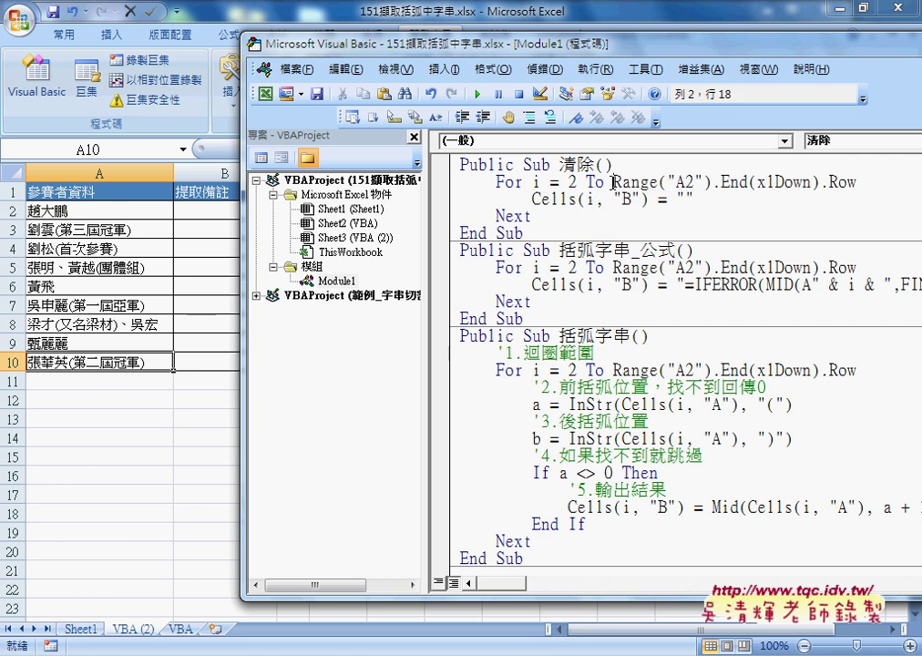
{"action": "left_click_drag", "start_coordinate": [612, 183], "coordinate": [845, 197]}
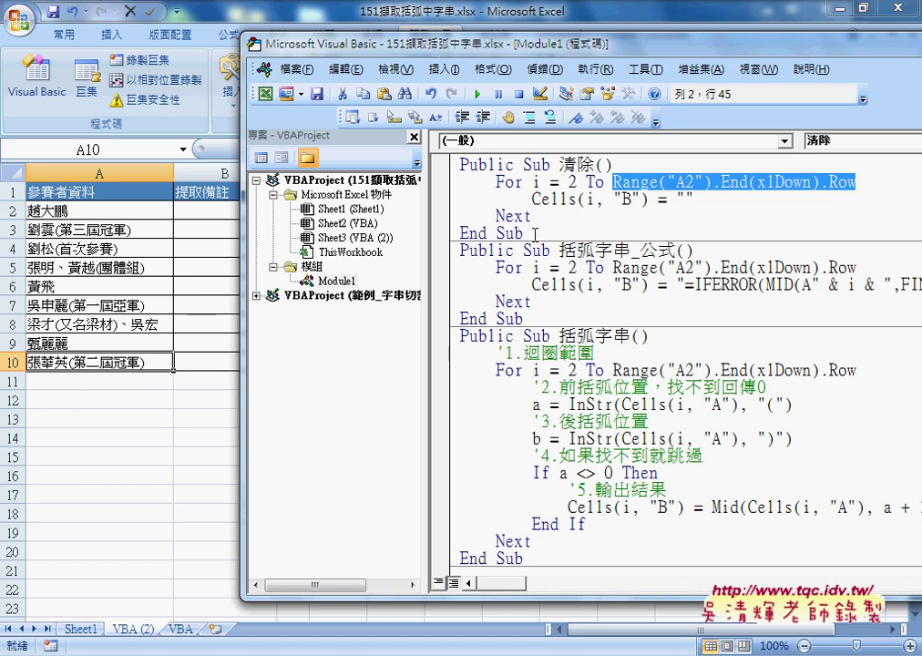
{"action": "left_click_drag", "start_coordinate": [524, 233], "coordinate": [447, 162]}
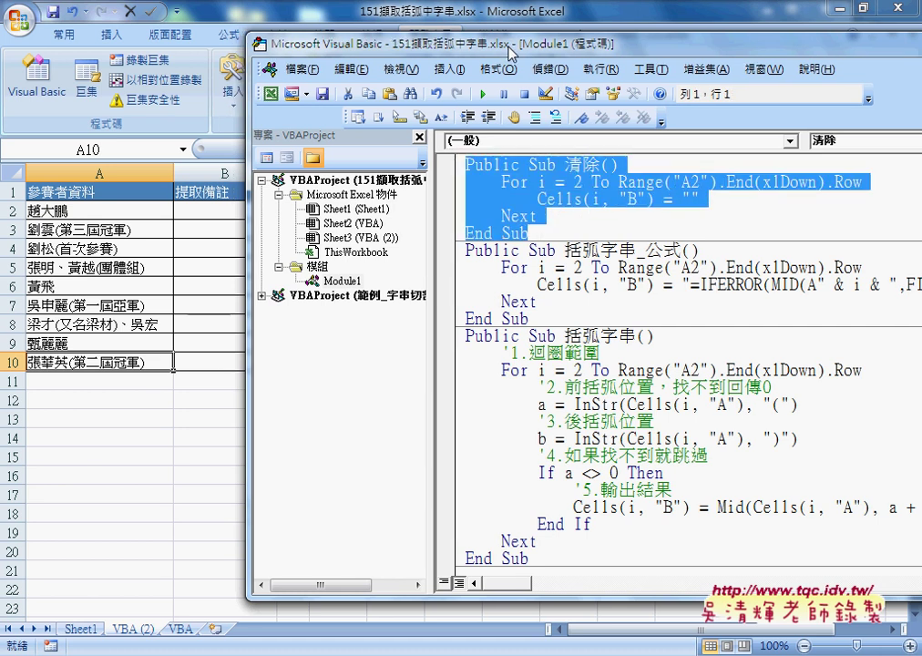
Reposition the VBA editor, scroll the code, and open 插入 > 程序 to show the 新增程序 dialog.
{"action": "mouse_move", "coordinate": [502, 45]}
{"action": "left_mouse_down"}
{"action": "mouse_move", "coordinate": [603, 50]}
{"action": "mouse_move", "coordinate": [564, 45]}
{"action": "left_mouse_up"}
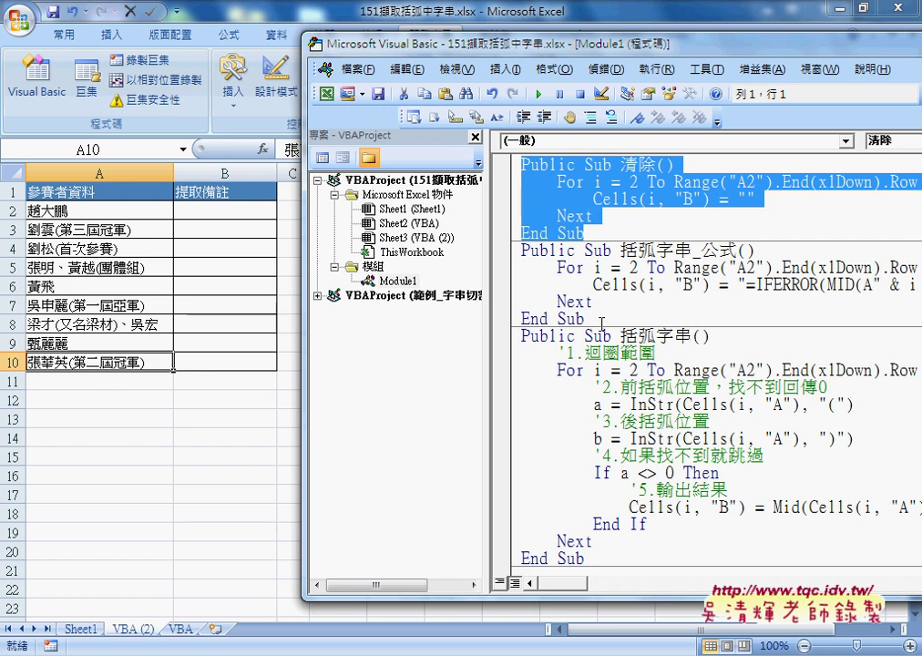
{"action": "left_click_drag", "start_coordinate": [621, 336], "coordinate": [692, 337]}
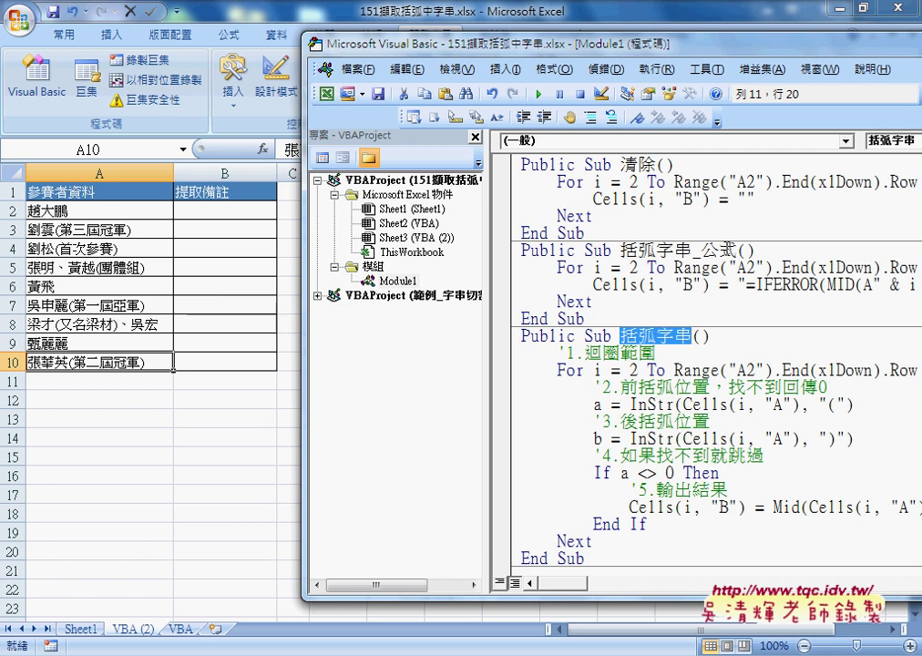
{"action": "left_click_drag", "start_coordinate": [584, 50], "coordinate": [341, 36]}
{"action": "scroll", "coordinate": [520, 235], "scroll_direction": "down", "scroll_amount": 3}
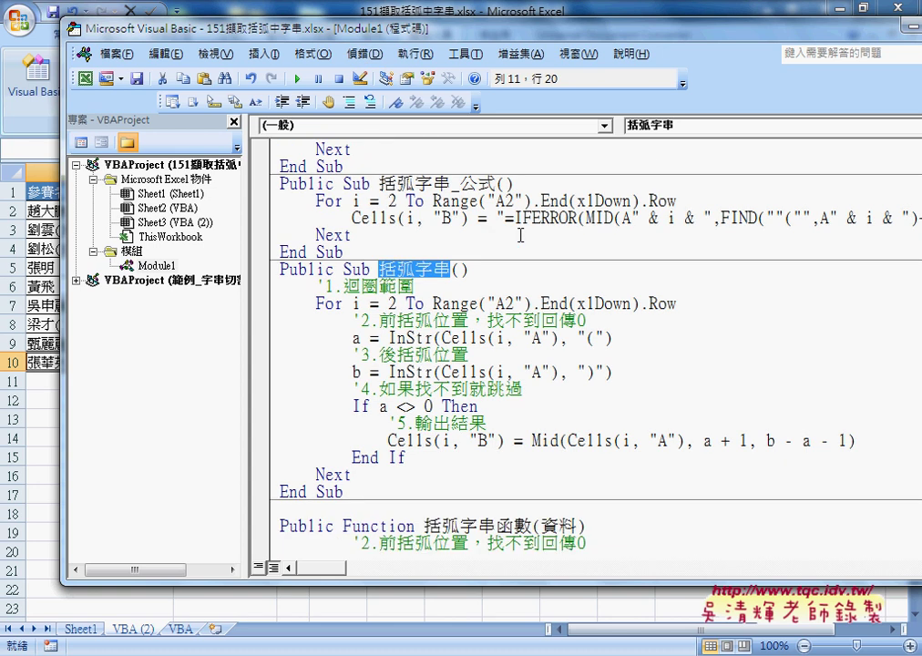
{"action": "scroll", "coordinate": [520, 235], "scroll_direction": "down", "scroll_amount": 3}
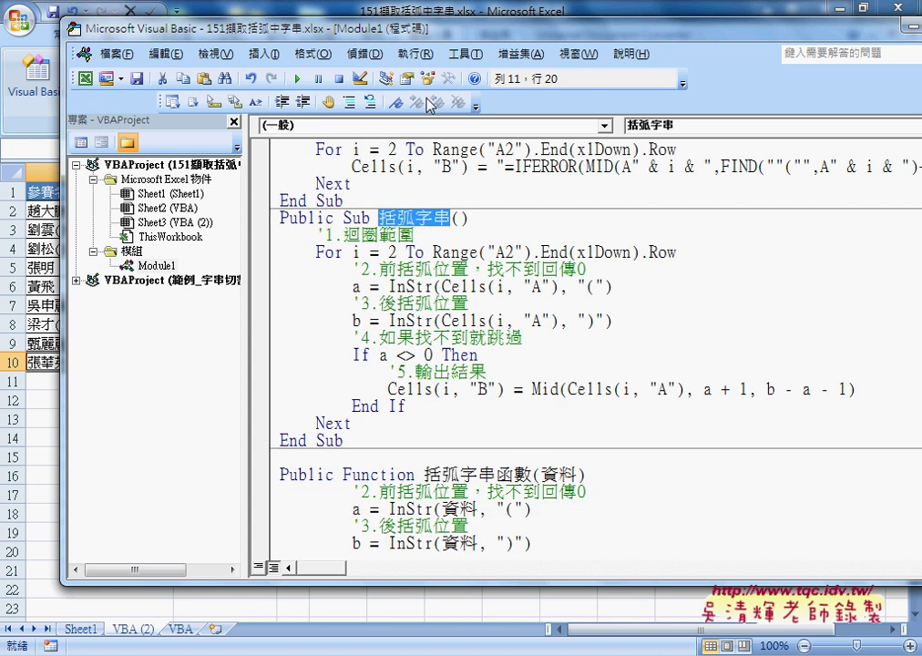
{"action": "left_click", "coordinate": [263, 54]}
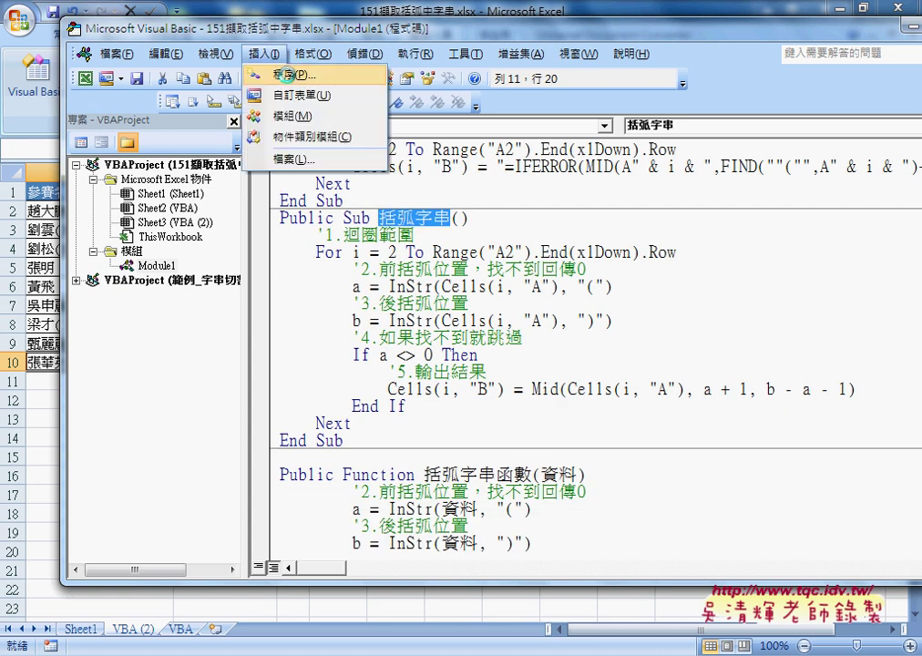
{"action": "left_click", "coordinate": [290, 76]}
{"action": "left_click_drag", "start_coordinate": [424, 149], "coordinate": [620, 159]}
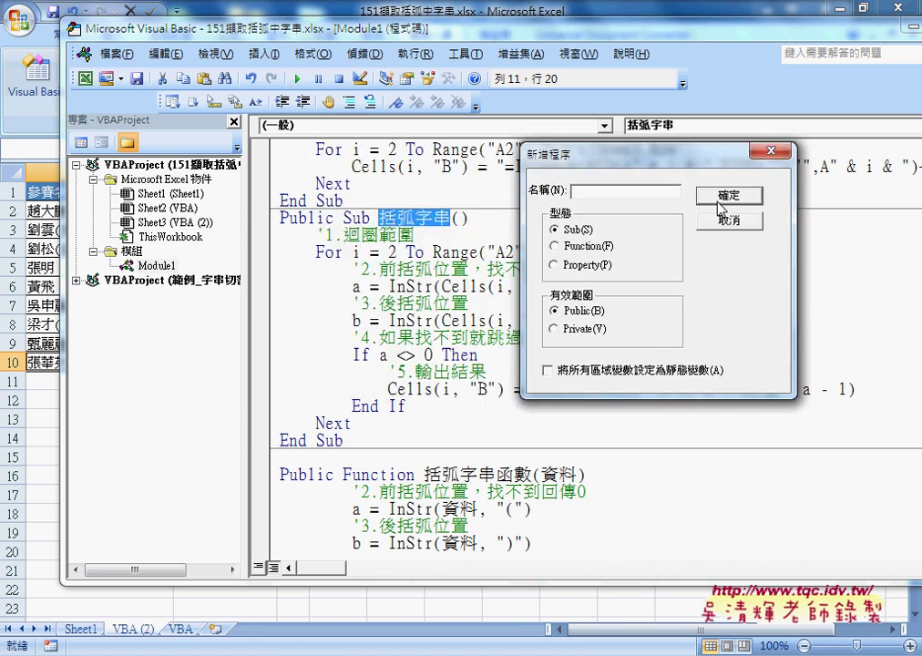
Cancel 新增程序 and run 括弧字串, filling 提取備註 with notes like 第三屆冠軍 and 首次參賽.
{"action": "key", "text": "Escape"}
{"action": "left_click_drag", "start_coordinate": [365, 29], "coordinate": [741, 47]}
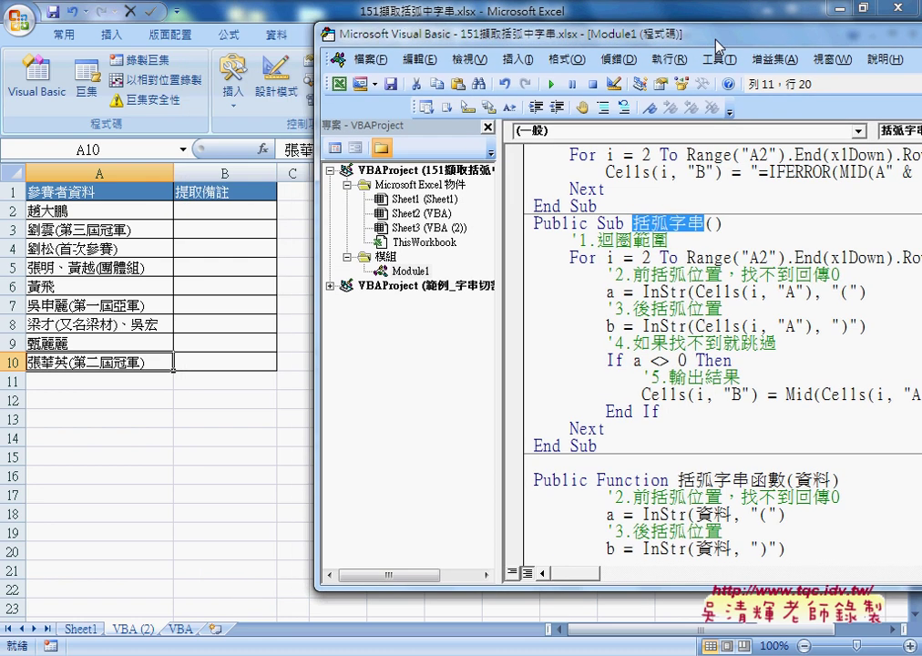
{"action": "left_click", "coordinate": [656, 273]}
{"action": "left_click", "coordinate": [553, 85]}
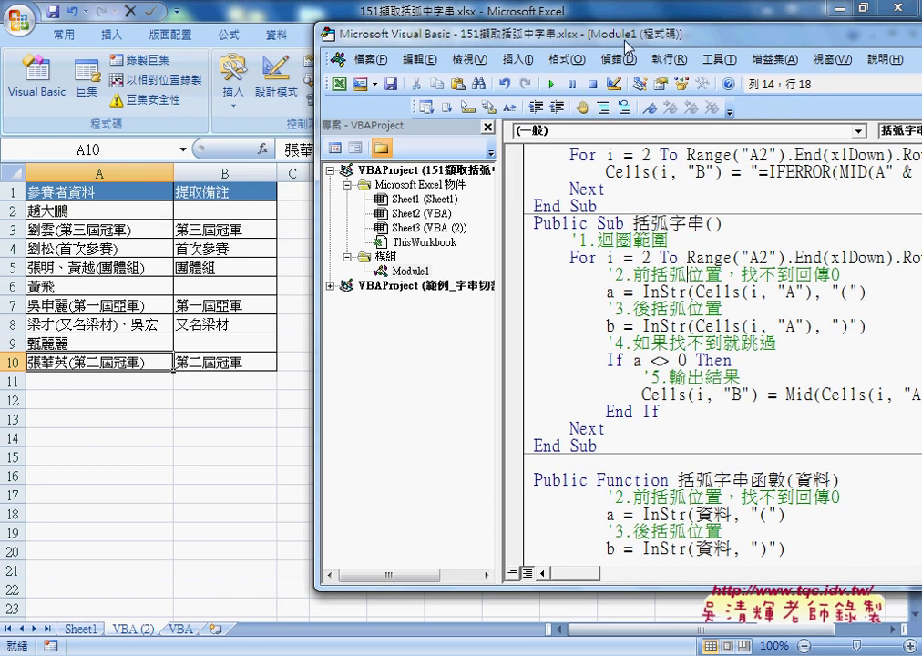
{"action": "left_click_drag", "start_coordinate": [629, 42], "coordinate": [510, 42]}
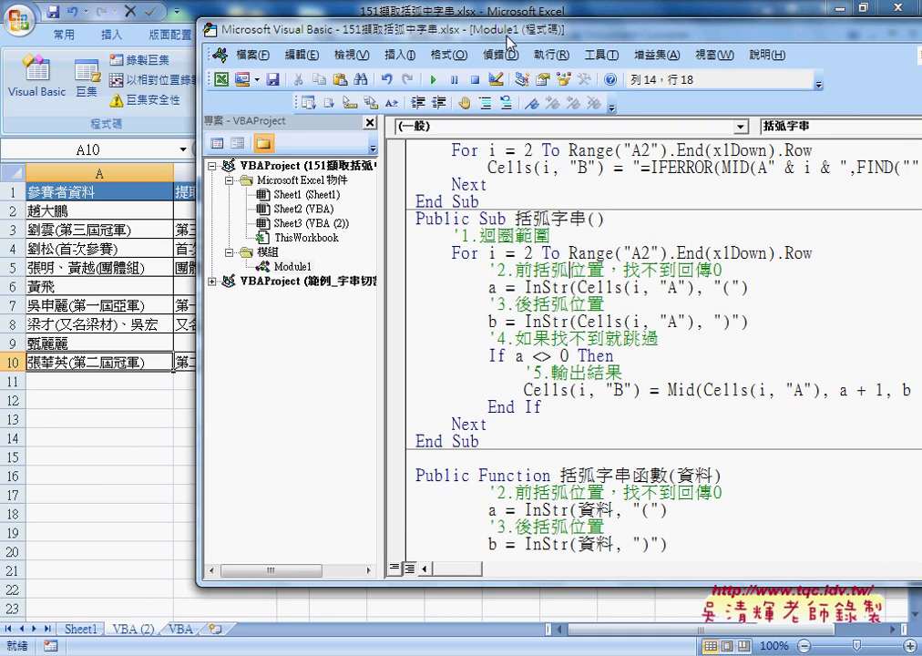
{"action": "scroll", "coordinate": [452, 200], "scroll_direction": "up", "scroll_amount": 2}
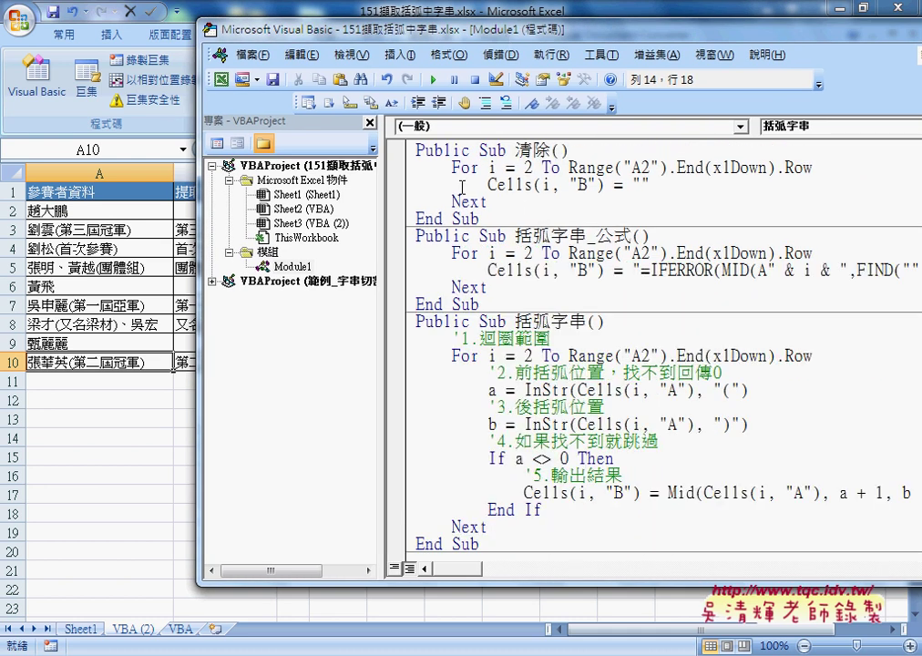
{"action": "left_click", "coordinate": [527, 355]}
{"action": "left_click_drag", "start_coordinate": [569, 355], "coordinate": [813, 357]}
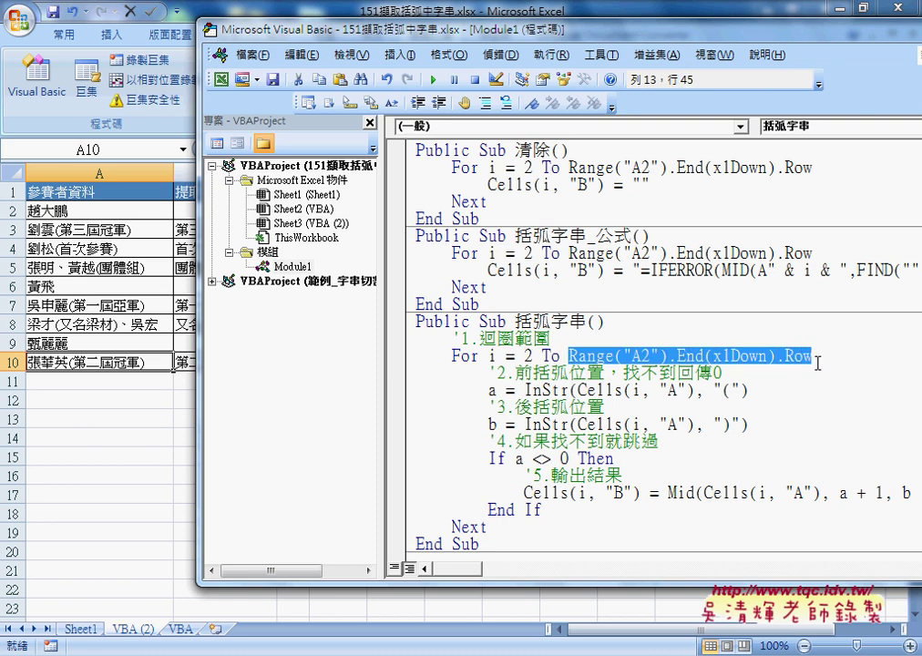
{"action": "left_click_drag", "start_coordinate": [542, 526], "coordinate": [452, 527]}
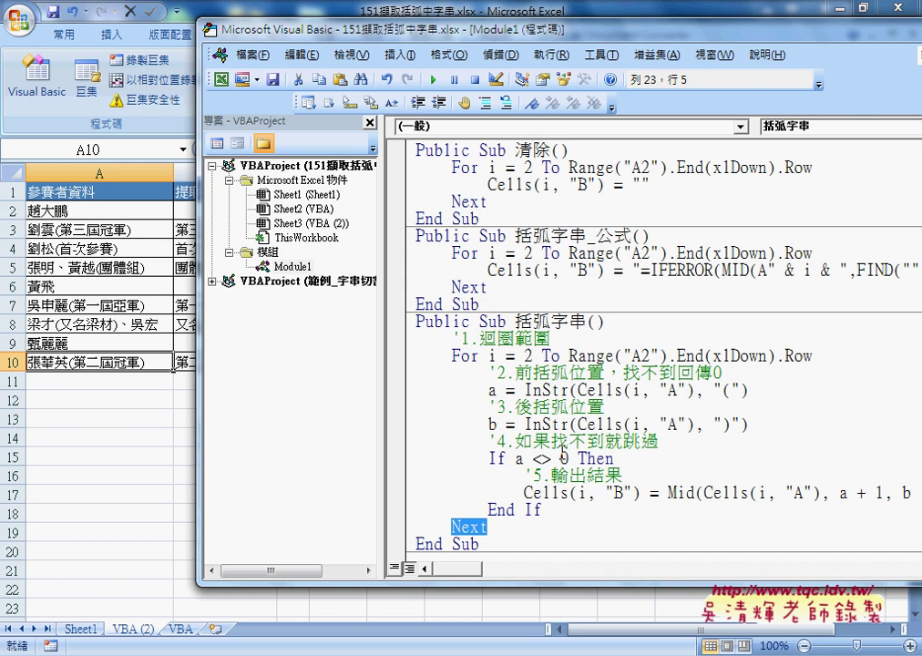
{"action": "left_click_drag", "start_coordinate": [526, 390], "coordinate": [569, 390]}
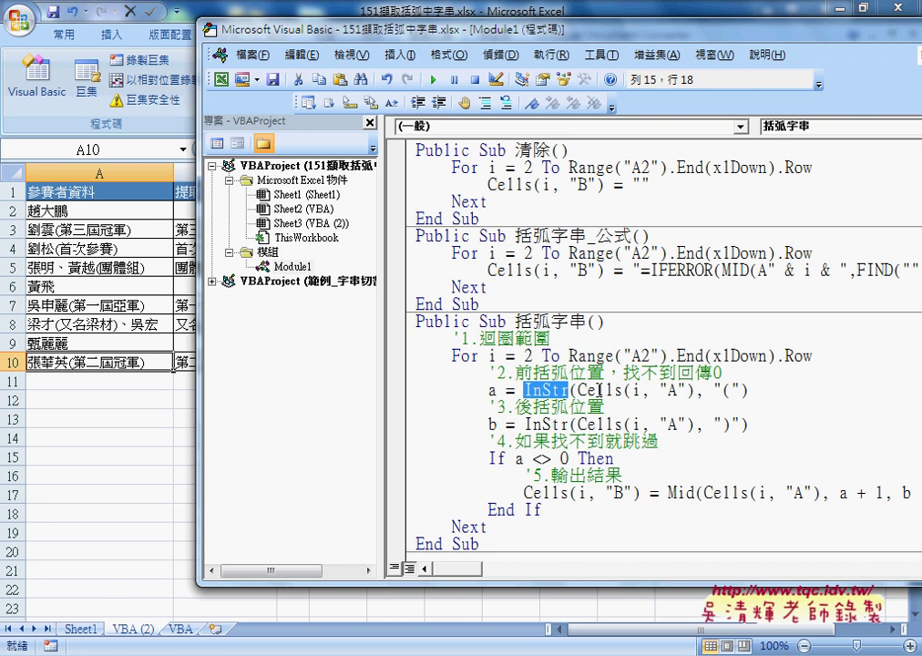
{"action": "left_click_drag", "start_coordinate": [578, 390], "coordinate": [744, 390]}
{"action": "mouse_move", "coordinate": [577, 390]}
{"action": "left_mouse_down"}
{"action": "mouse_move", "coordinate": [714, 391]}
{"action": "mouse_move", "coordinate": [577, 390]}
{"action": "left_mouse_up"}
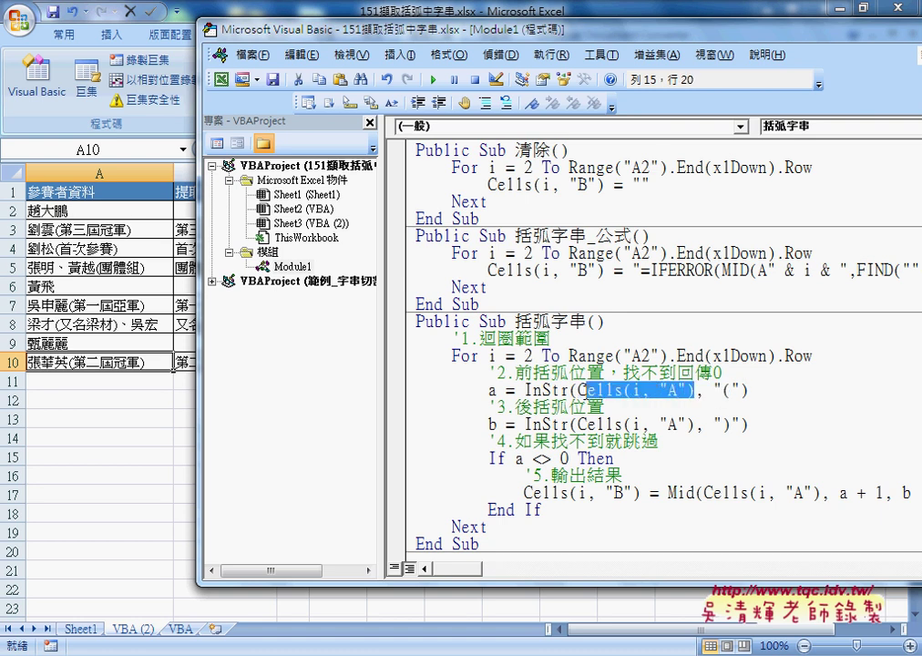
{"action": "left_click", "coordinate": [729, 390]}
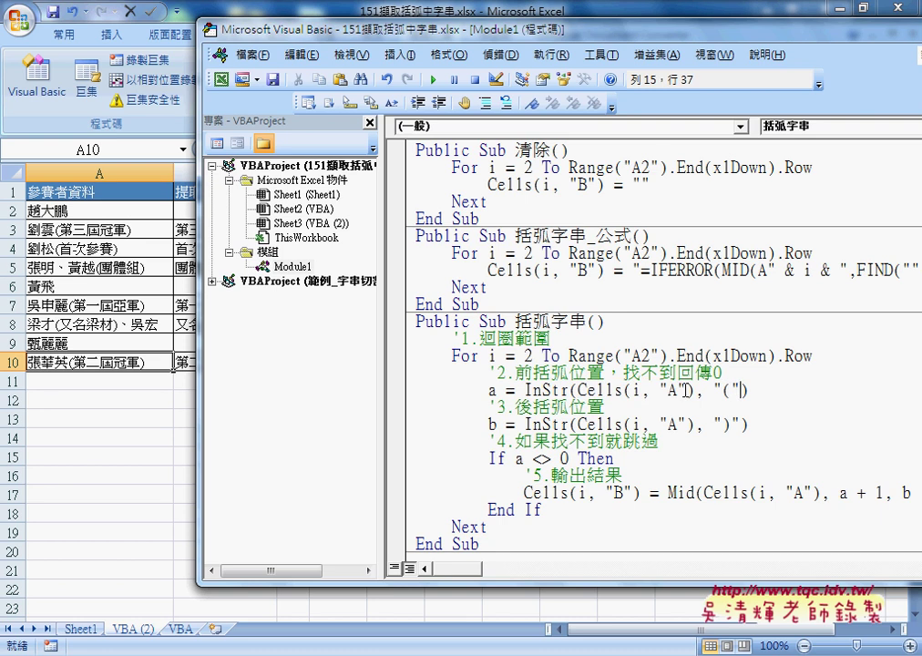
{"action": "left_click_drag", "start_coordinate": [695, 390], "coordinate": [578, 390]}
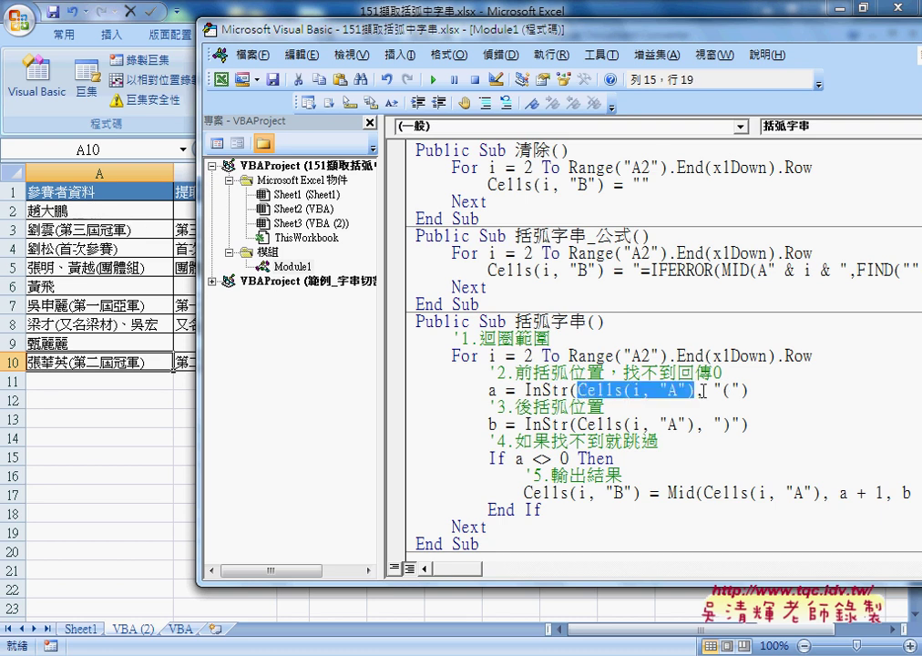
{"action": "left_click_drag", "start_coordinate": [714, 390], "coordinate": [734, 390]}
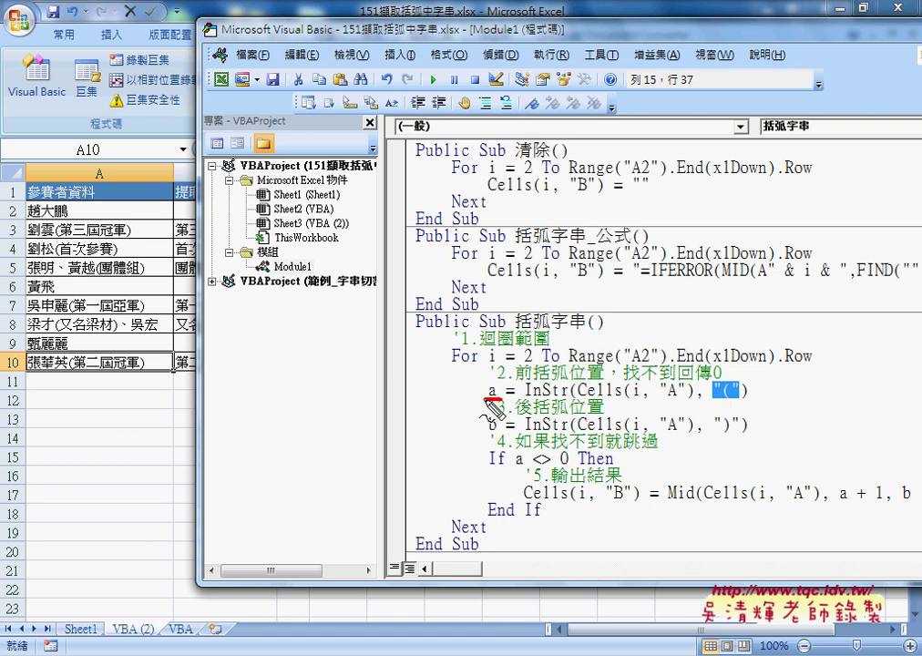
{"action": "left_click_drag", "start_coordinate": [486, 398], "coordinate": [513, 398]}
{"action": "mouse_move", "coordinate": [569, 374]}
{"action": "left_mouse_down"}
{"action": "mouse_move", "coordinate": [506, 387]}
{"action": "mouse_move", "coordinate": [503, 401]}
{"action": "left_mouse_up"}
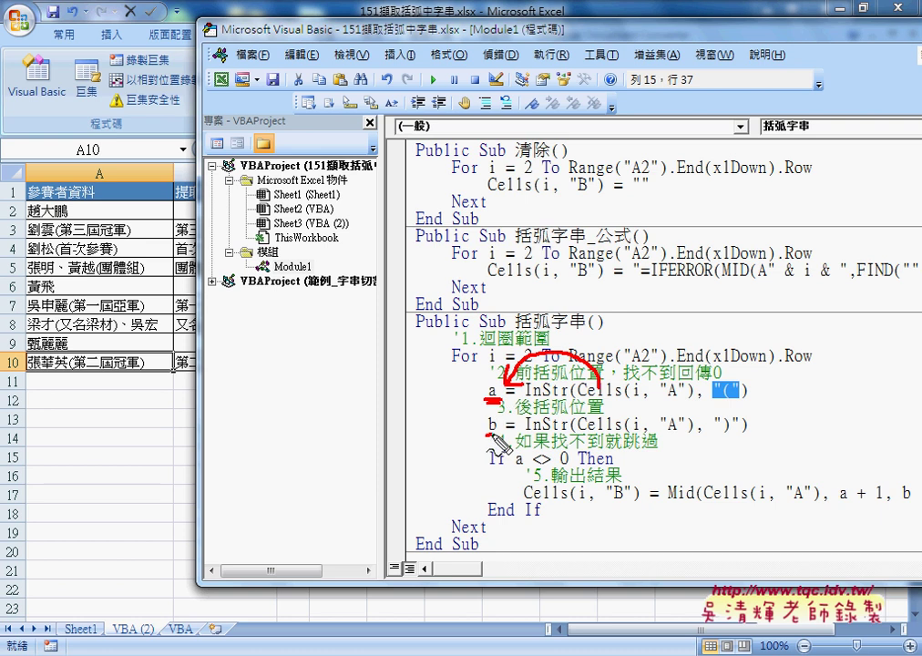
{"action": "left_click_drag", "start_coordinate": [487, 434], "coordinate": [501, 429]}
{"action": "left_click_drag", "start_coordinate": [747, 435], "coordinate": [488, 439]}
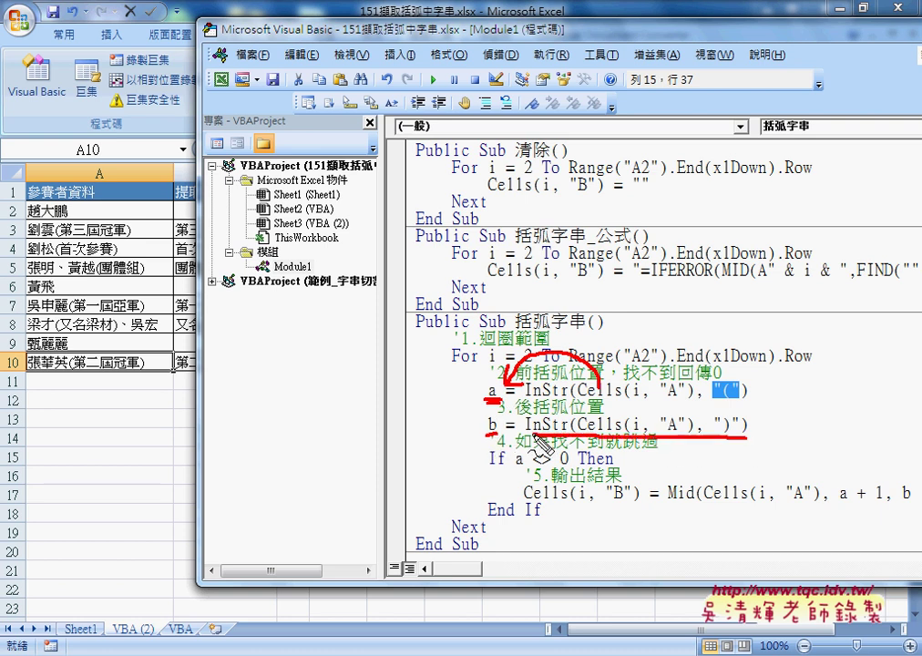
{"action": "left_click_drag", "start_coordinate": [547, 405], "coordinate": [485, 428]}
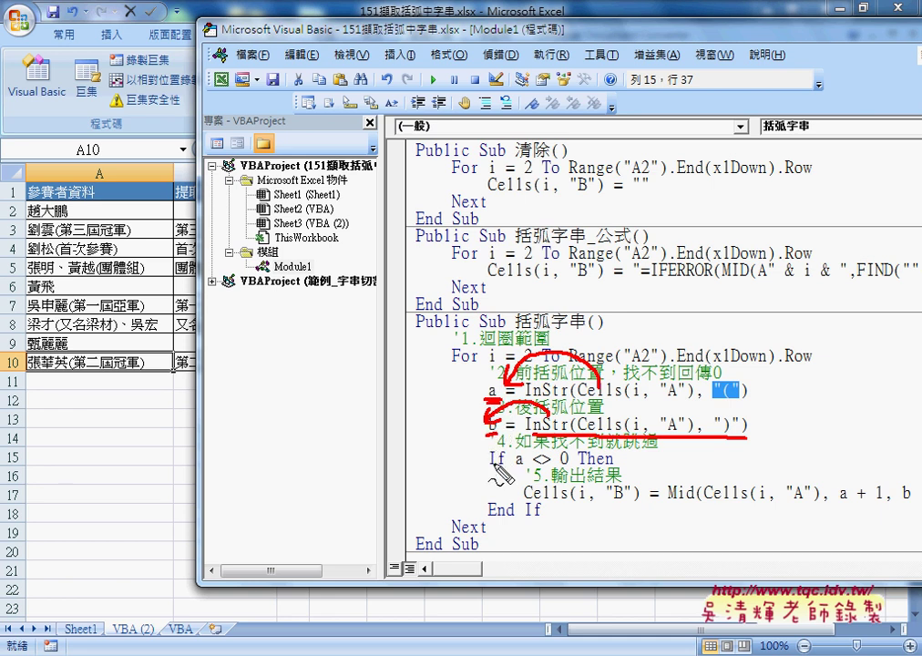
{"action": "left_click_drag", "start_coordinate": [489, 468], "coordinate": [504, 467]}
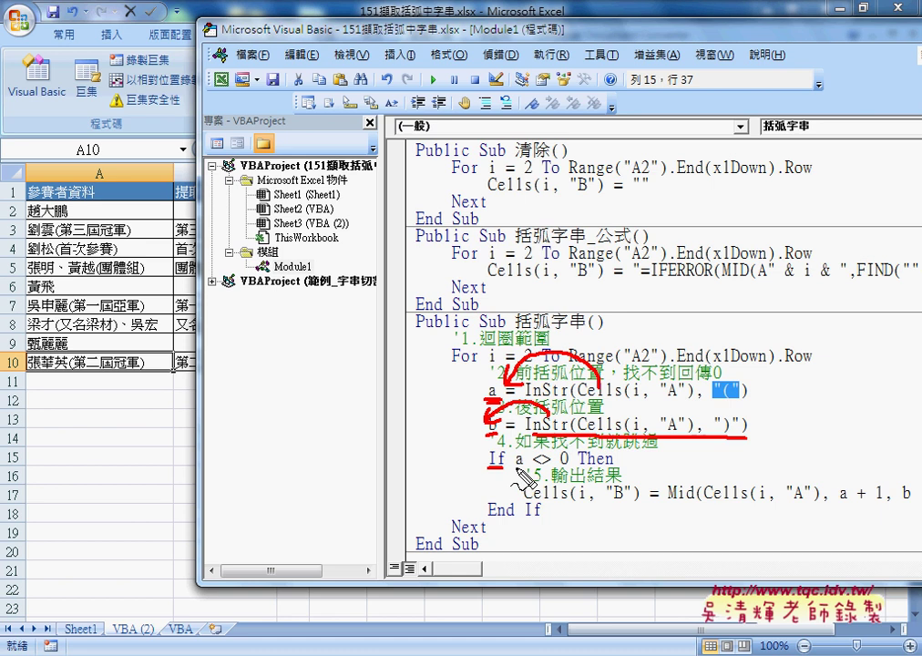
{"action": "left_click_drag", "start_coordinate": [486, 474], "coordinate": [502, 474]}
{"action": "left_click_drag", "start_coordinate": [513, 472], "coordinate": [570, 467]}
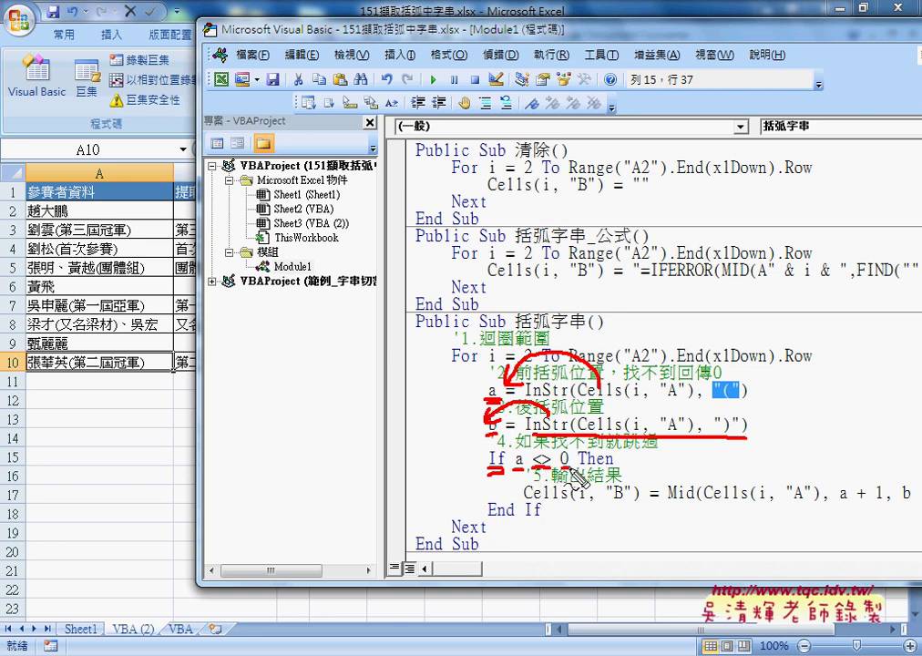
{"action": "left_click_drag", "start_coordinate": [668, 453], "coordinate": [683, 453]}
{"action": "left_click_drag", "start_coordinate": [670, 465], "coordinate": [699, 456]}
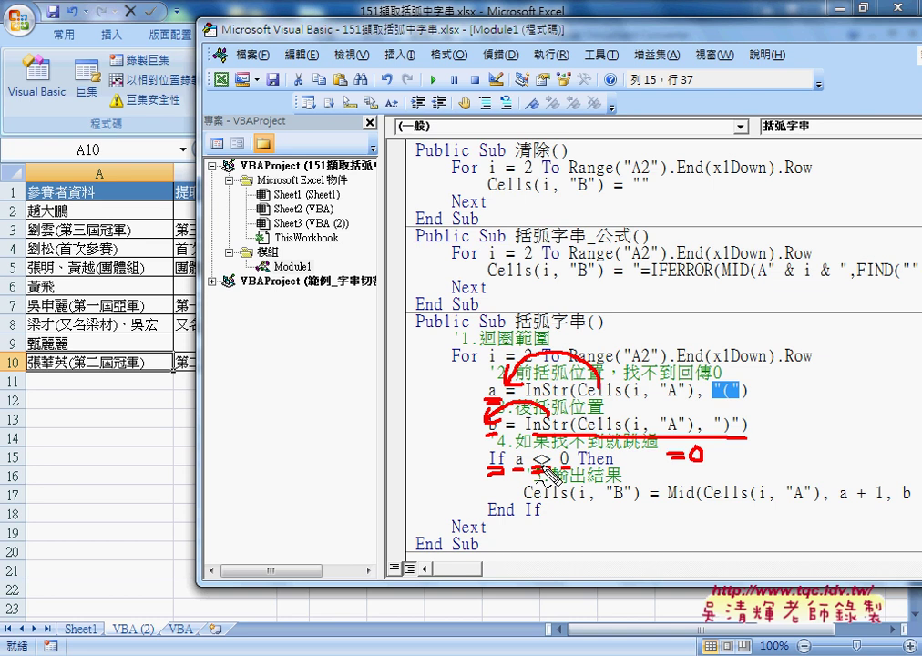
{"action": "key", "text": "Escape"}
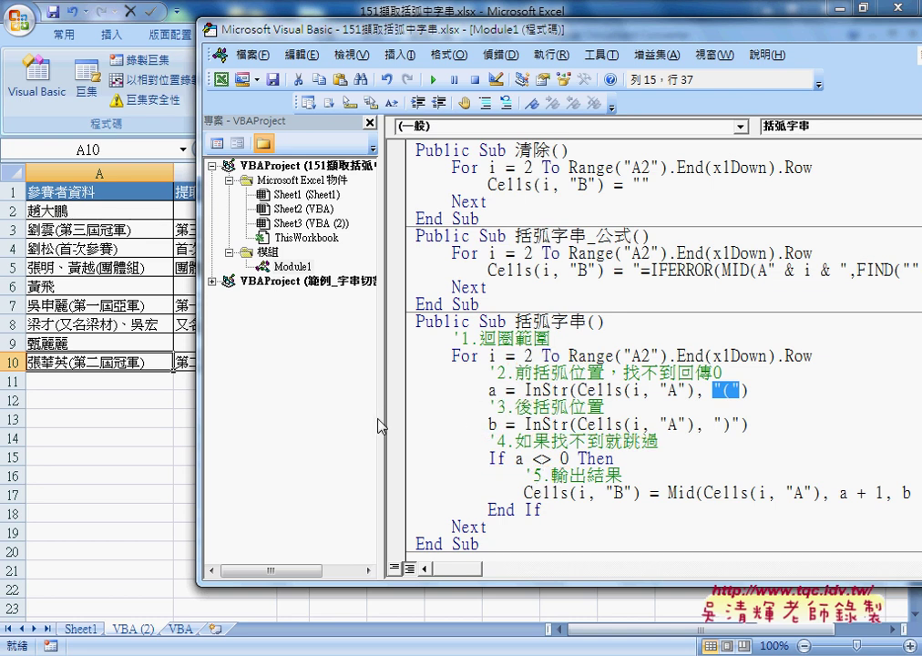
Widen the code pane and highlight Mid's start a + 1 and length b - a - 1 arguments.
{"action": "left_click_drag", "start_coordinate": [381, 427], "coordinate": [270, 416]}
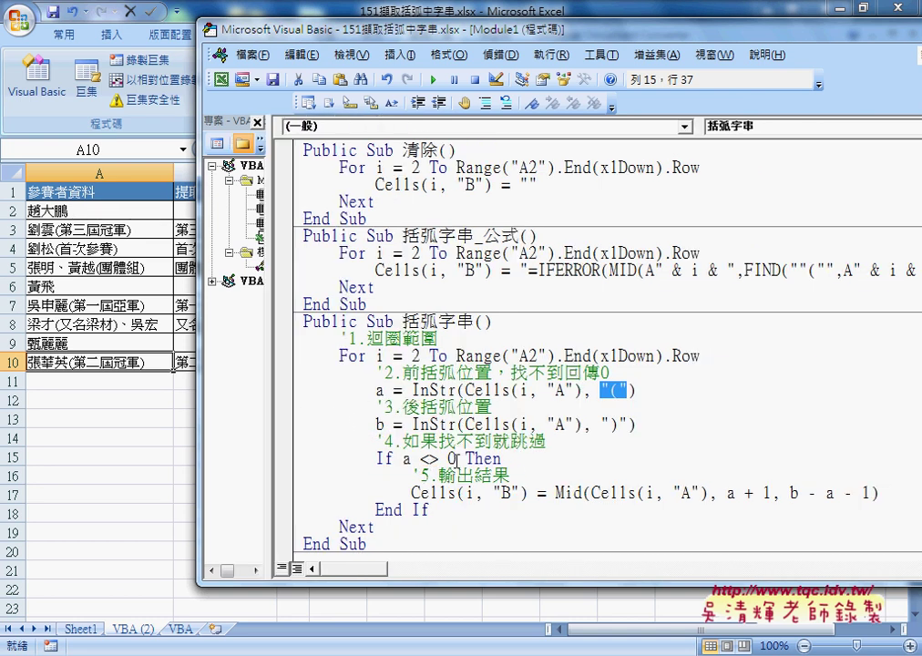
{"action": "double_click", "coordinate": [566, 492]}
{"action": "left_click_drag", "start_coordinate": [590, 493], "coordinate": [770, 493]}
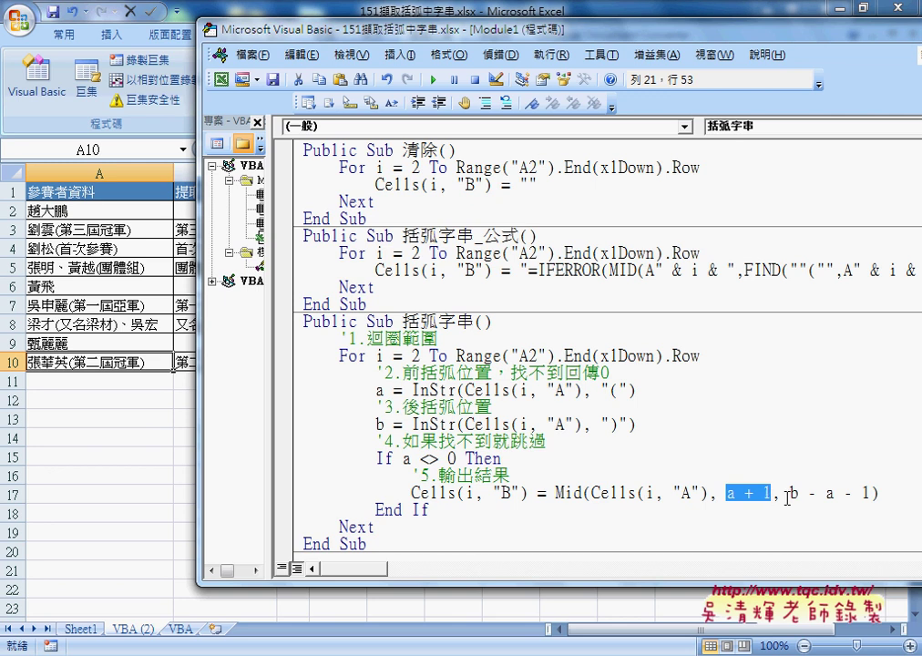
{"action": "left_click_drag", "start_coordinate": [789, 493], "coordinate": [872, 497]}
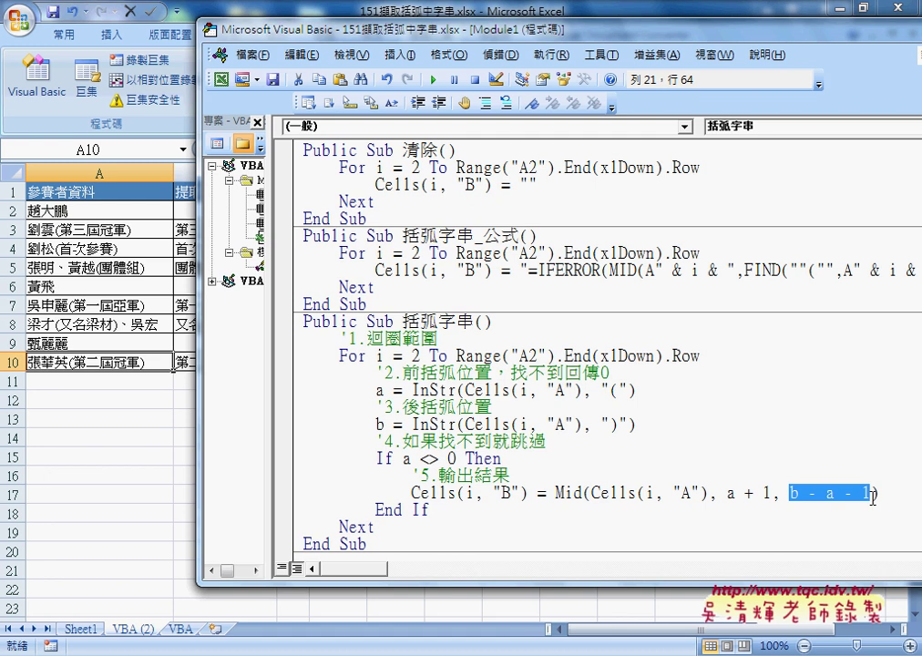
Highlight the column B output cell and the a <> 0 condition, then move the editor aside.
{"action": "left_click_drag", "start_coordinate": [527, 493], "coordinate": [411, 493]}
{"action": "left_click", "coordinate": [390, 508]}
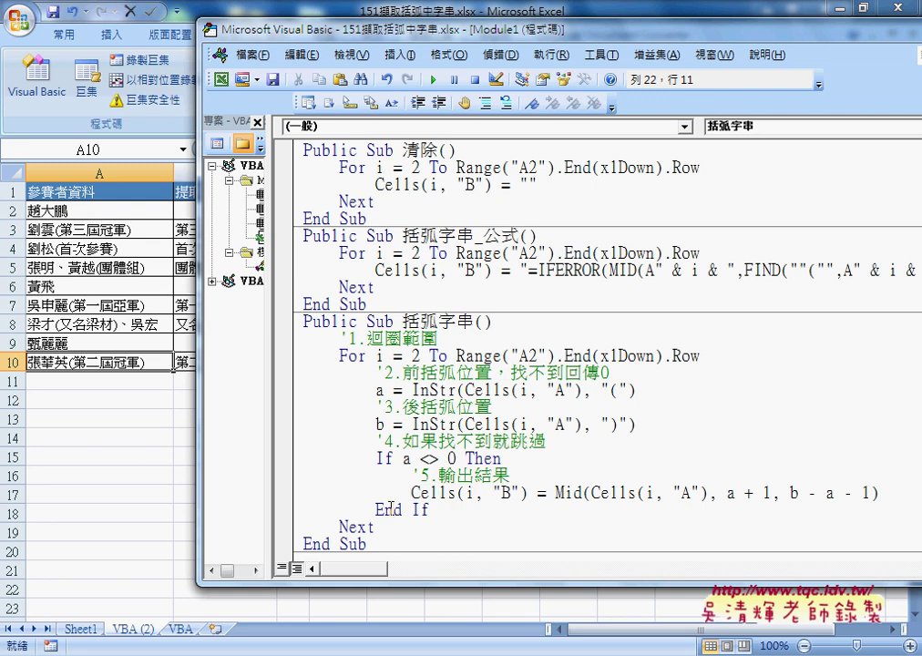
{"action": "left_click_drag", "start_coordinate": [402, 458], "coordinate": [456, 459]}
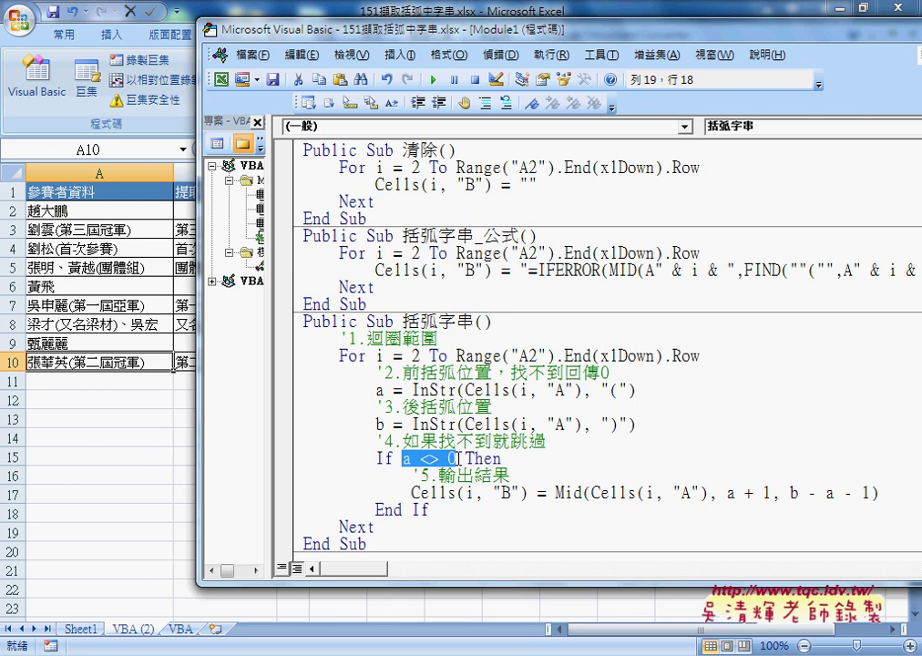
{"action": "left_click", "coordinate": [399, 508]}
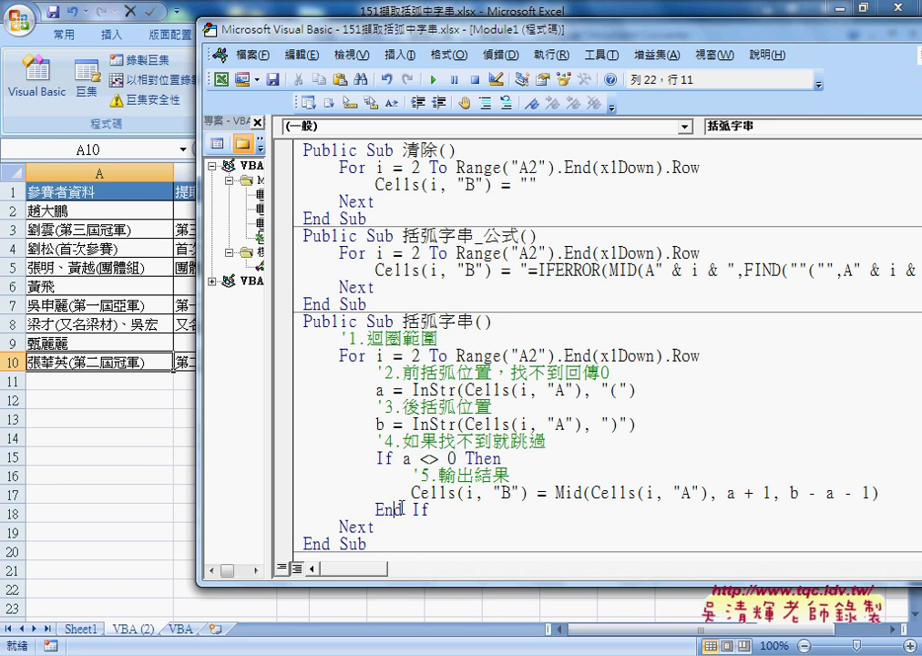
{"action": "left_click_drag", "start_coordinate": [345, 31], "coordinate": [512, 38]}
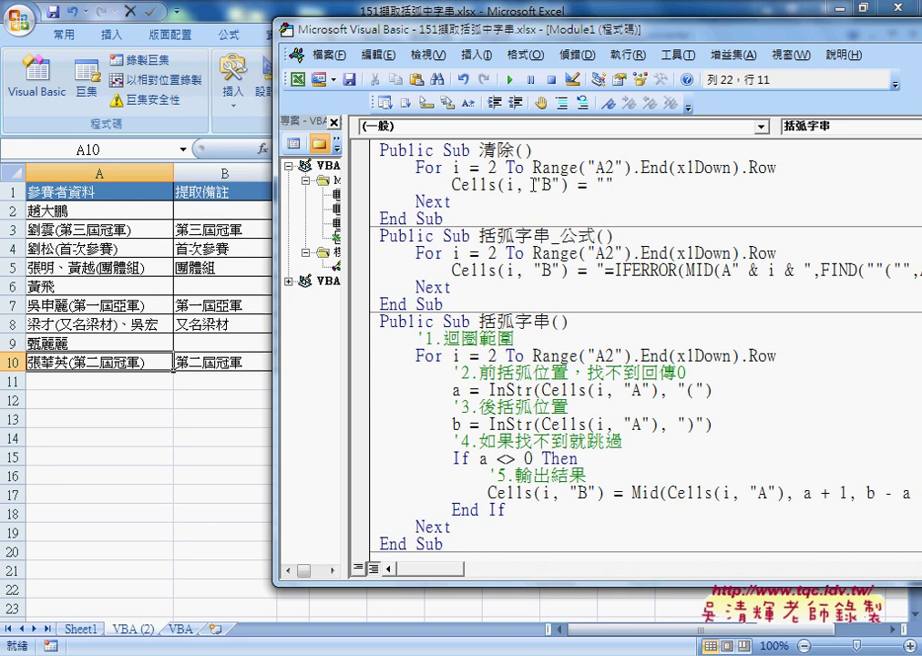
Run 清除 to empty 提取備註, then run 括弧字串 to refill it with 第三屆冠軍 through 第二屆冠軍.
{"action": "left_click", "coordinate": [457, 185]}
{"action": "left_click", "coordinate": [511, 80]}
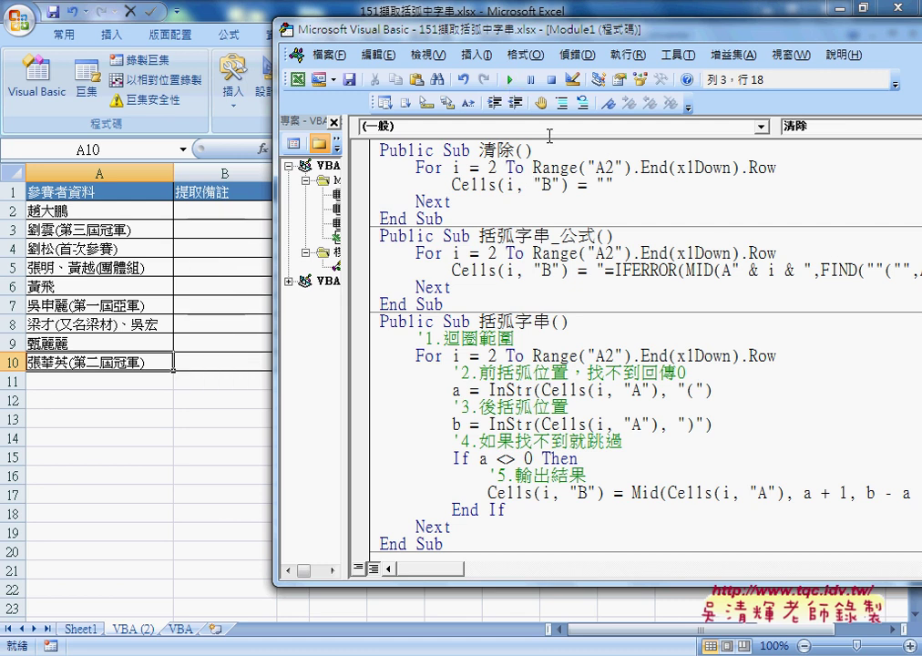
{"action": "left_click", "coordinate": [511, 441]}
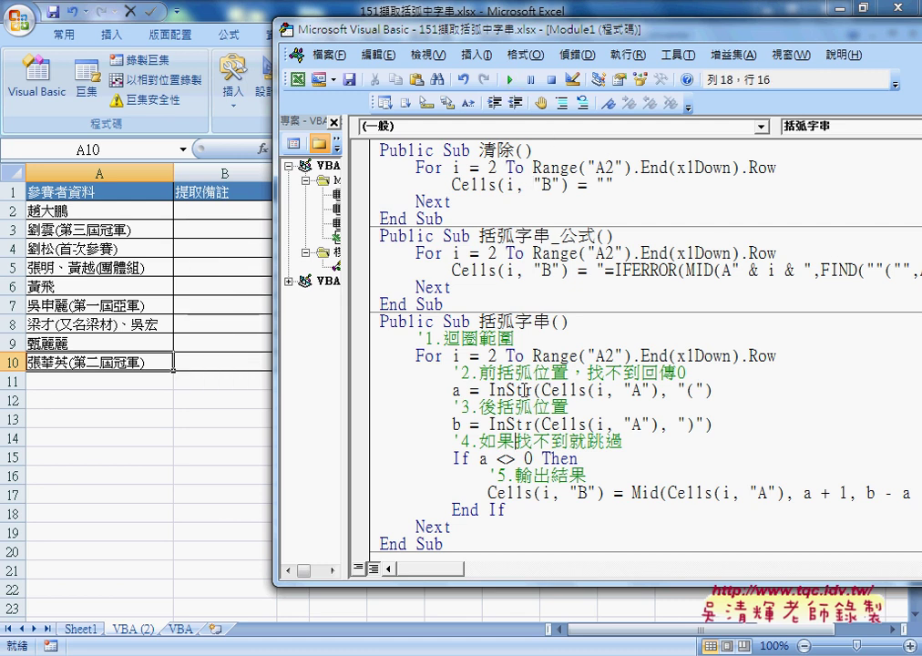
{"action": "left_click", "coordinate": [512, 82]}
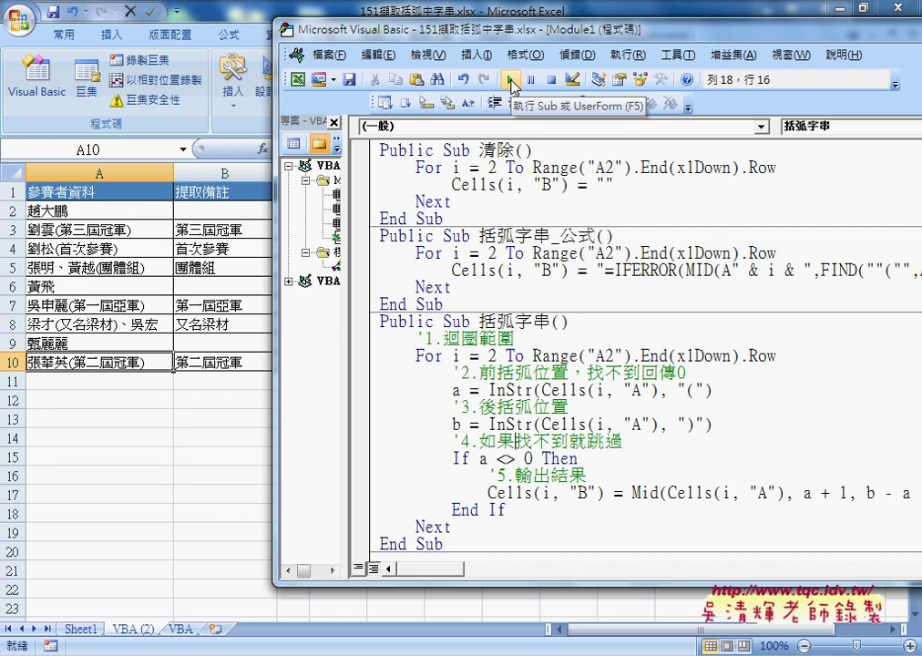
Switch to Chrome's 151擷取括弧內字串 notes and scroll down to the 清除 and 括弧字串 VBA listings.
{"action": "mouse_move", "coordinate": [360, 652]}
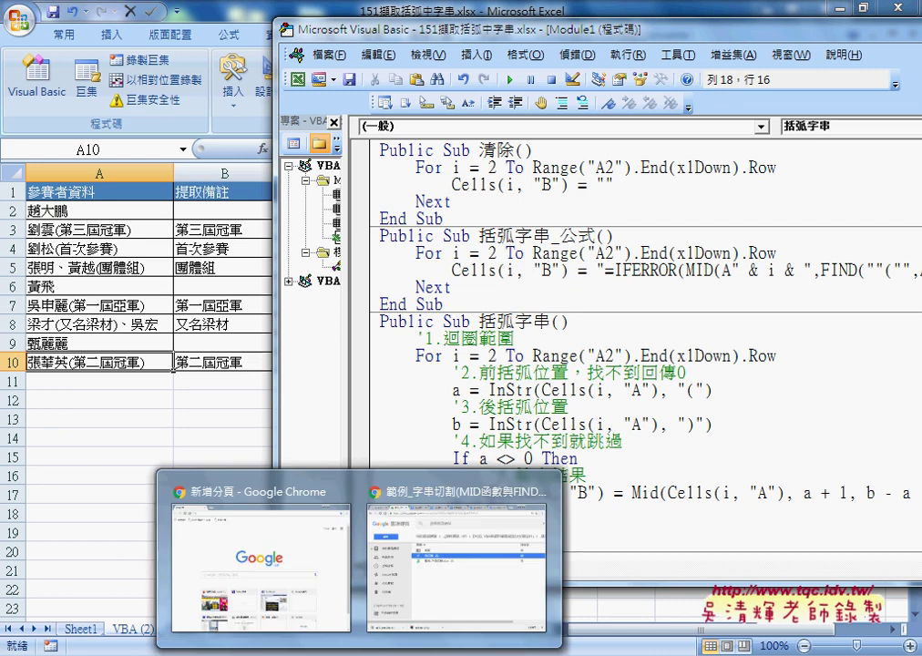
{"action": "left_click", "coordinate": [398, 613]}
{"action": "left_click", "coordinate": [358, 18]}
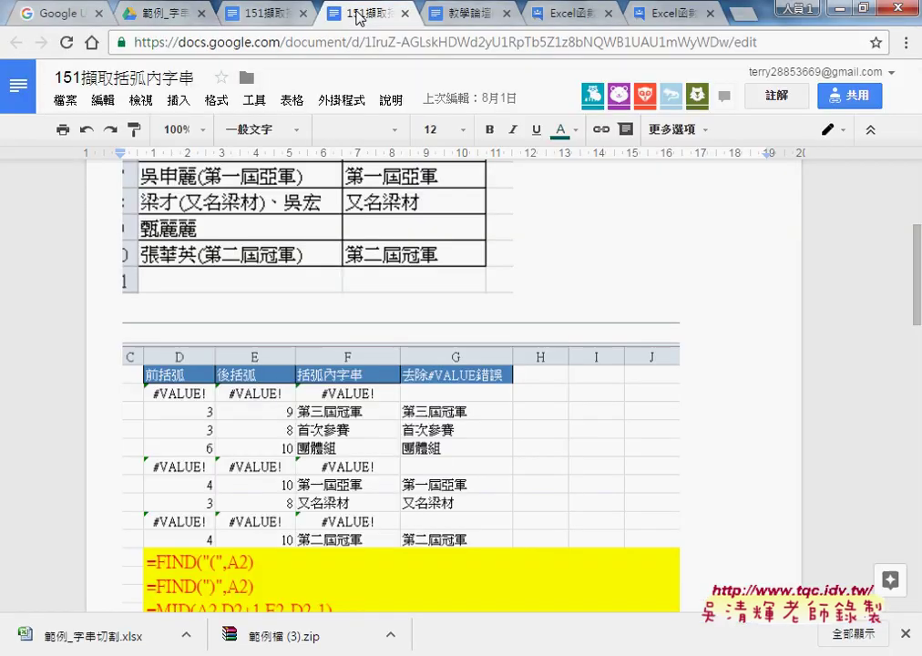
{"action": "scroll", "coordinate": [450, 260], "scroll_direction": "down", "scroll_amount": 3}
{"action": "scroll", "coordinate": [451, 259], "scroll_direction": "down", "scroll_amount": 2}
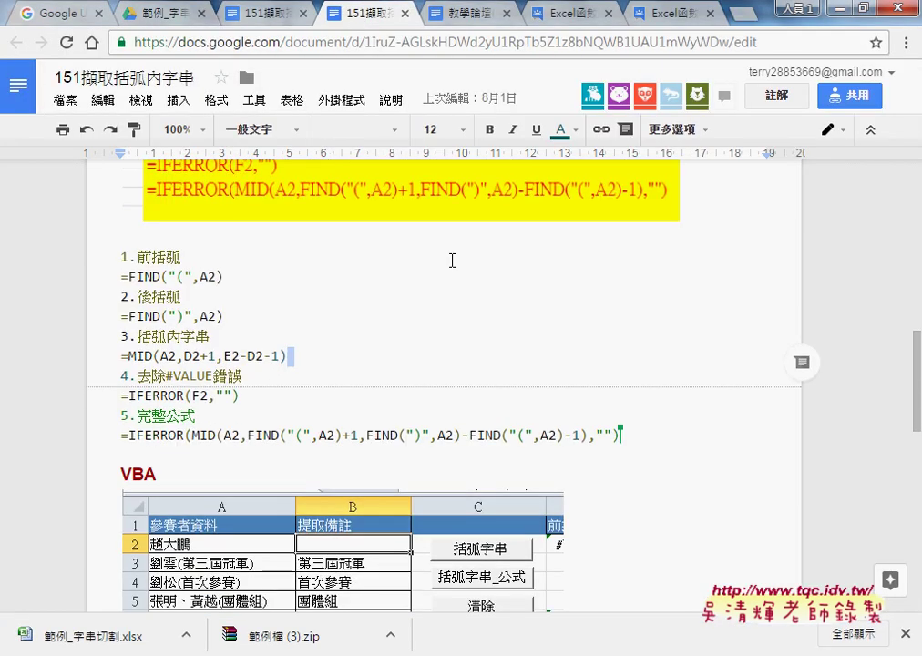
{"action": "scroll", "coordinate": [452, 260], "scroll_direction": "down", "scroll_amount": 2}
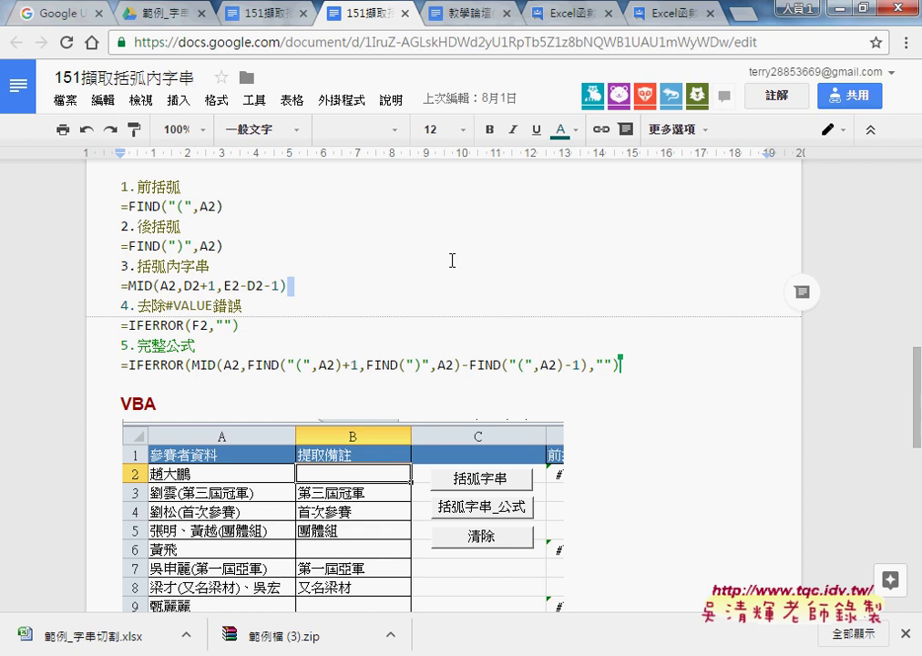
{"action": "scroll", "coordinate": [456, 272], "scroll_direction": "down", "scroll_amount": 3}
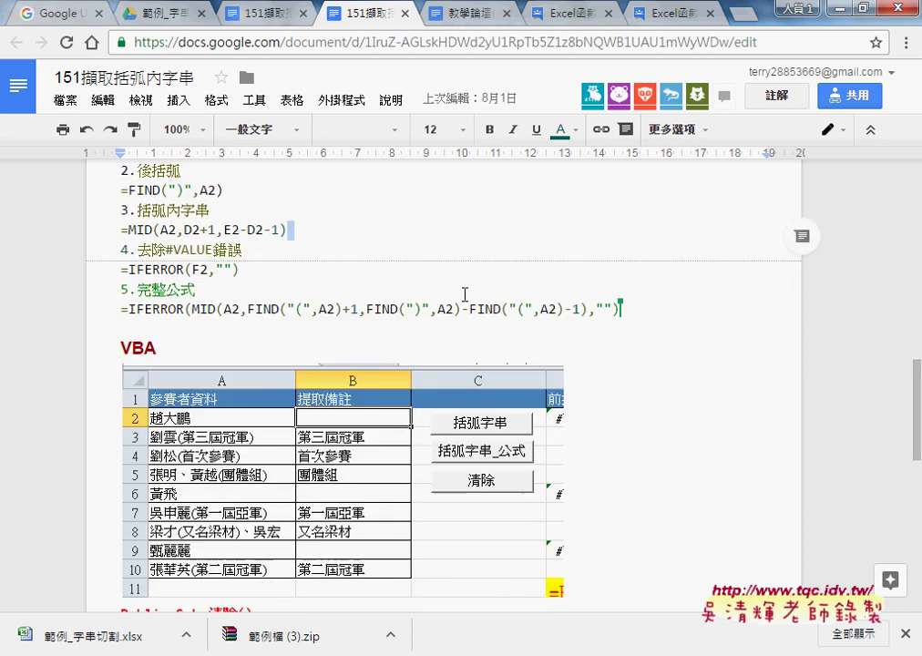
{"action": "scroll", "coordinate": [462, 289], "scroll_direction": "down", "scroll_amount": 5}
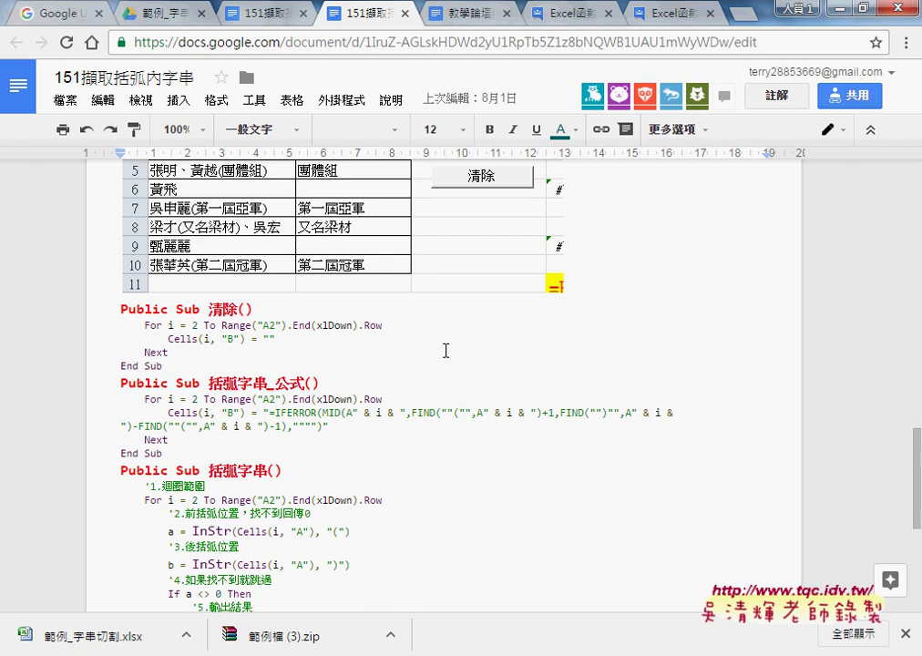
Cut the 括弧字串_公式 block and paste it after 括弧字串's End Sub, ahead of 括弧字串函數.
{"action": "left_click_drag", "start_coordinate": [163, 453], "coordinate": [143, 442]}
{"action": "left_click_drag", "start_coordinate": [109, 395], "coordinate": [147, 392]}
{"action": "key", "text": "ctrl+c"}
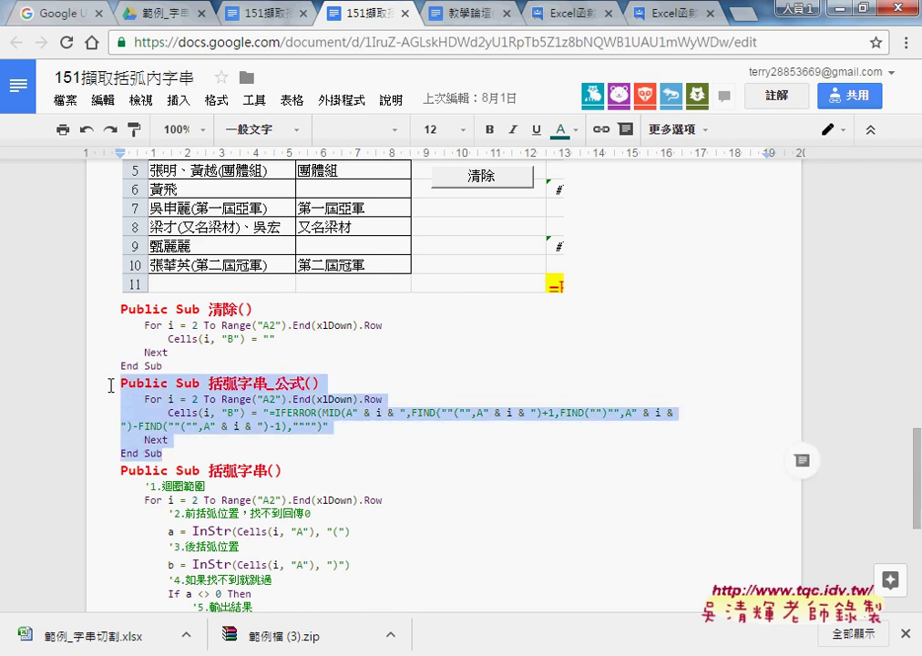
{"action": "key", "text": "BackSpace"}
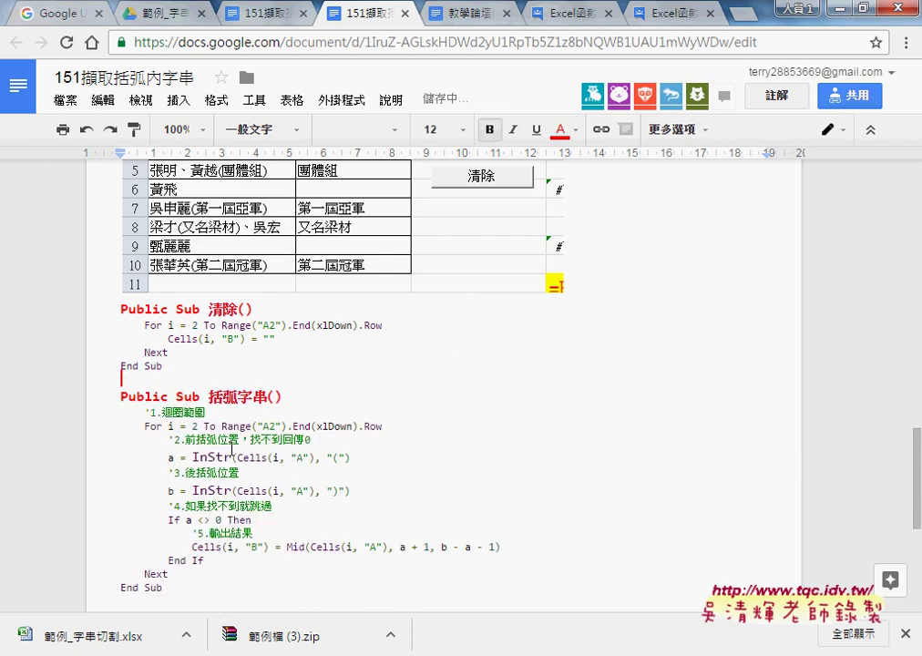
{"action": "scroll", "coordinate": [146, 436], "scroll_direction": "down", "scroll_amount": 2}
{"action": "left_click", "coordinate": [127, 424]}
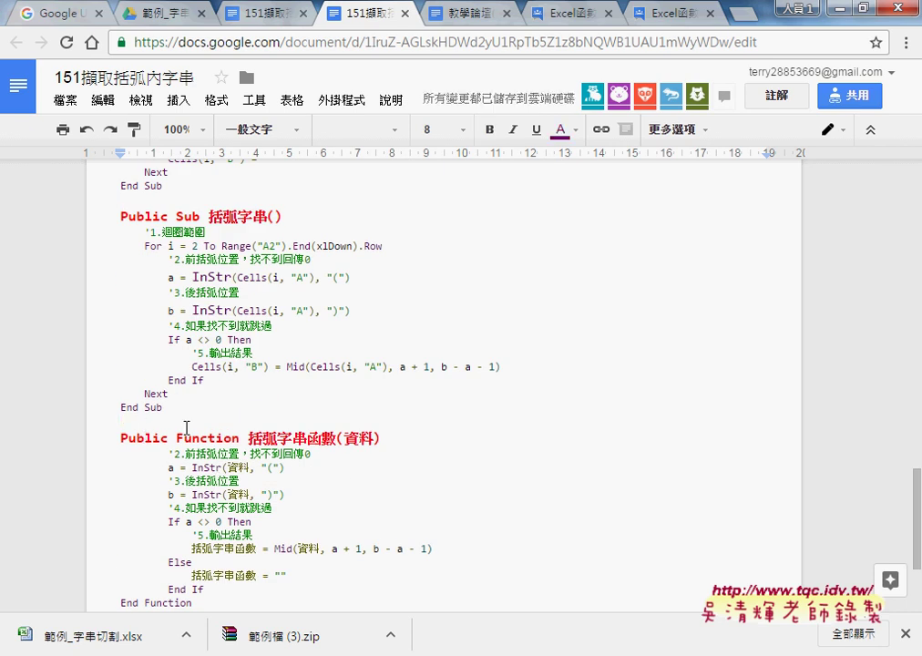
{"action": "key", "text": "Return"}
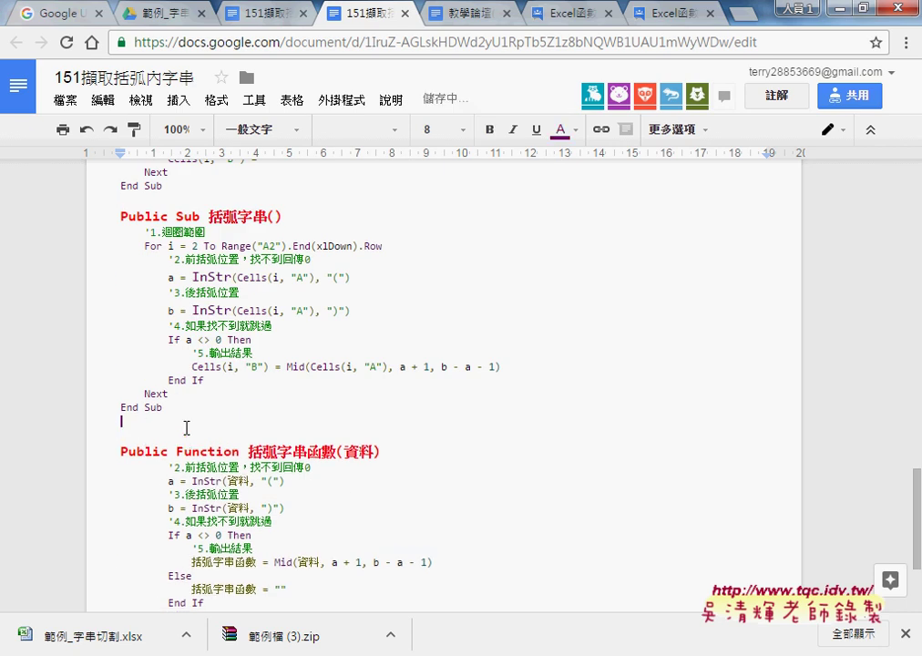
{"action": "key", "text": "Return"}
{"action": "key", "text": "ctrl+v"}
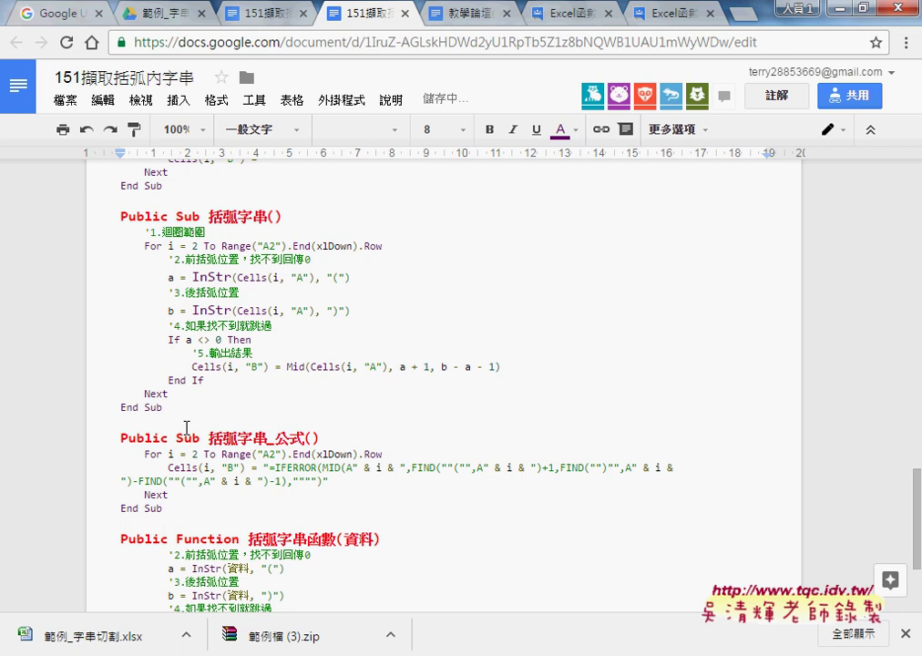